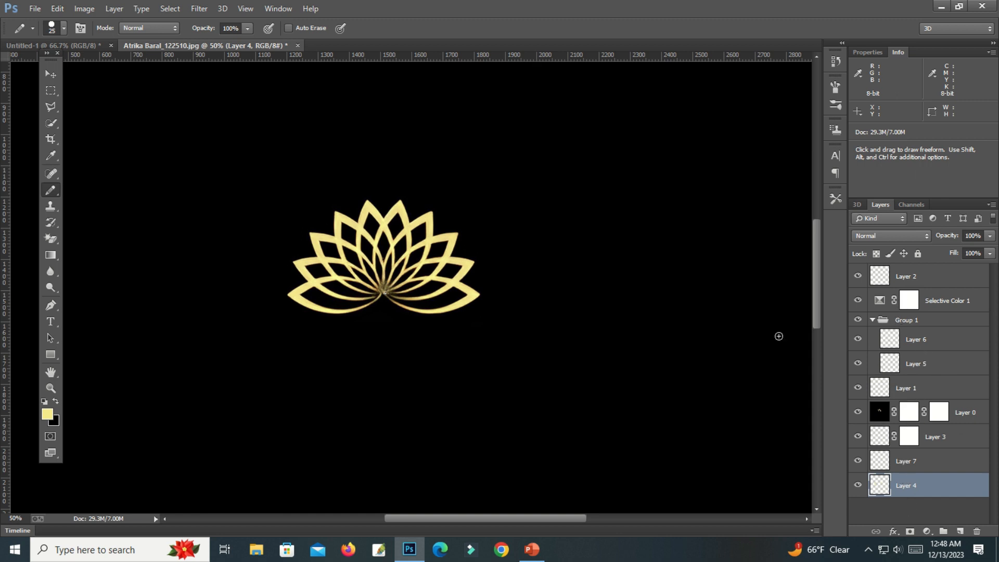
# Step: Merge all visible layers of the gold lotus logo document into a single layer
pyautogui.scroll(2, 779, 336)
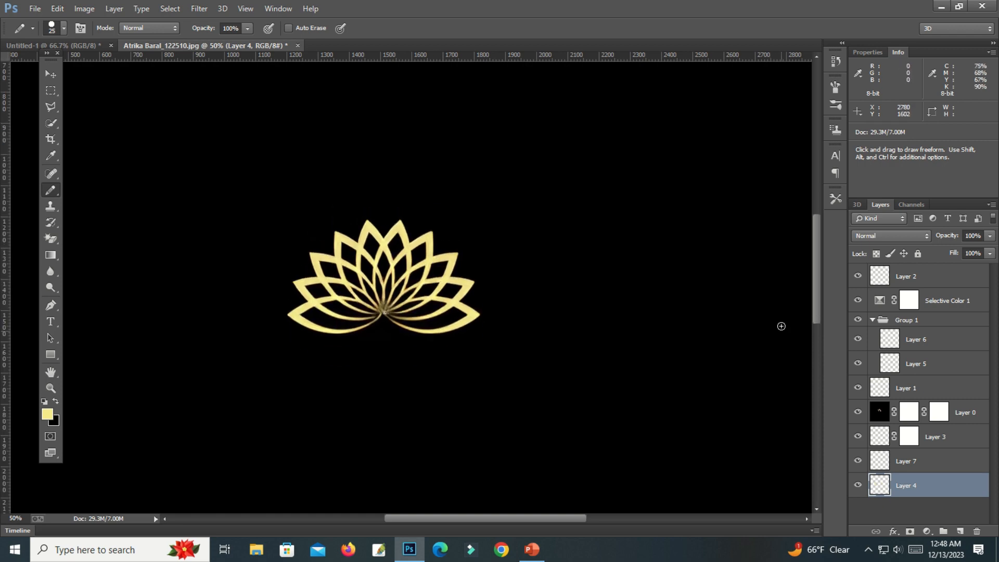
pyautogui.click(992, 205)
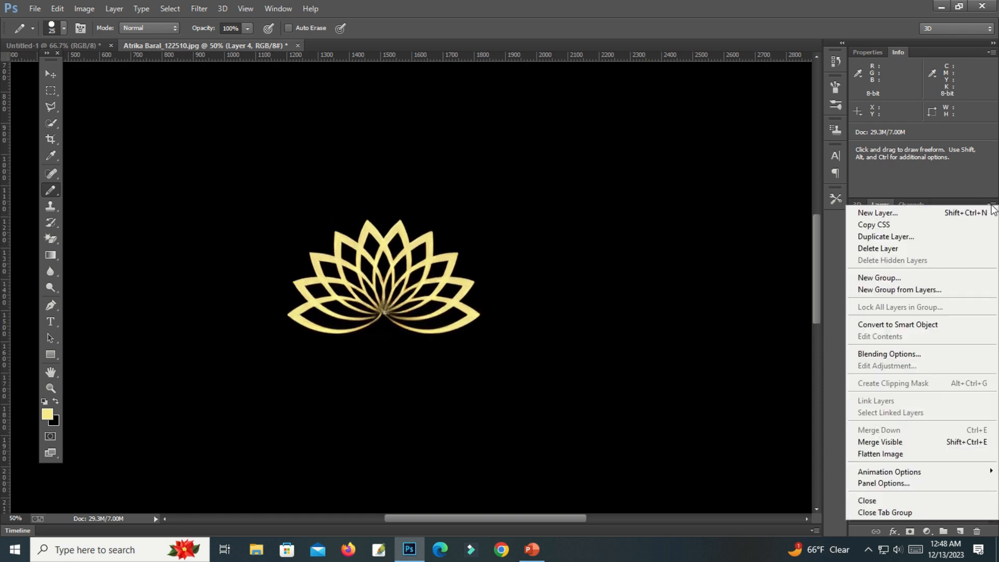
pyautogui.click(887, 447)
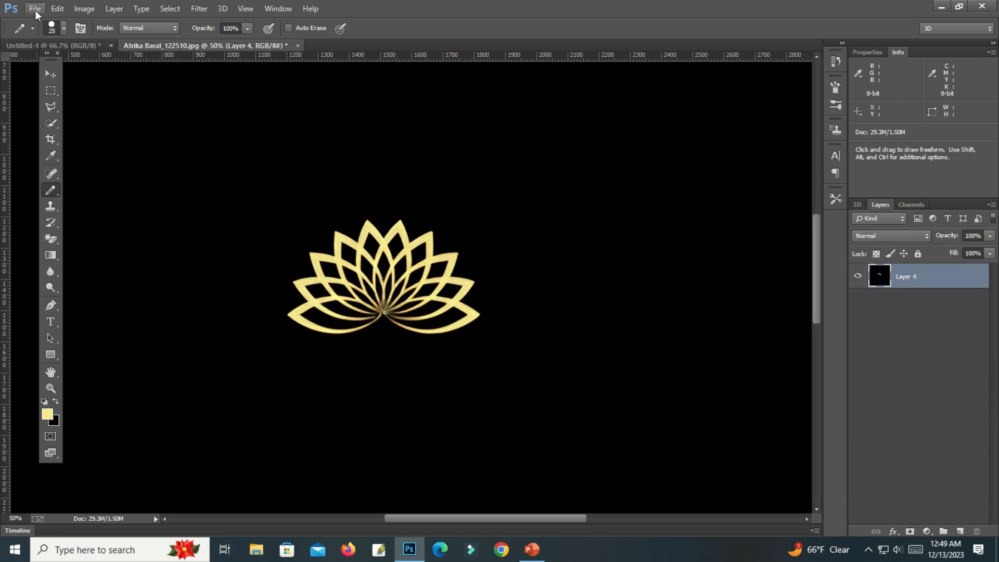
# Step: Save the merged artwork to the Desktop as a PNG named logo, with Smallest / Slow compression and no interlacing
pyautogui.click(35, 8)
pyautogui.click(84, 125)
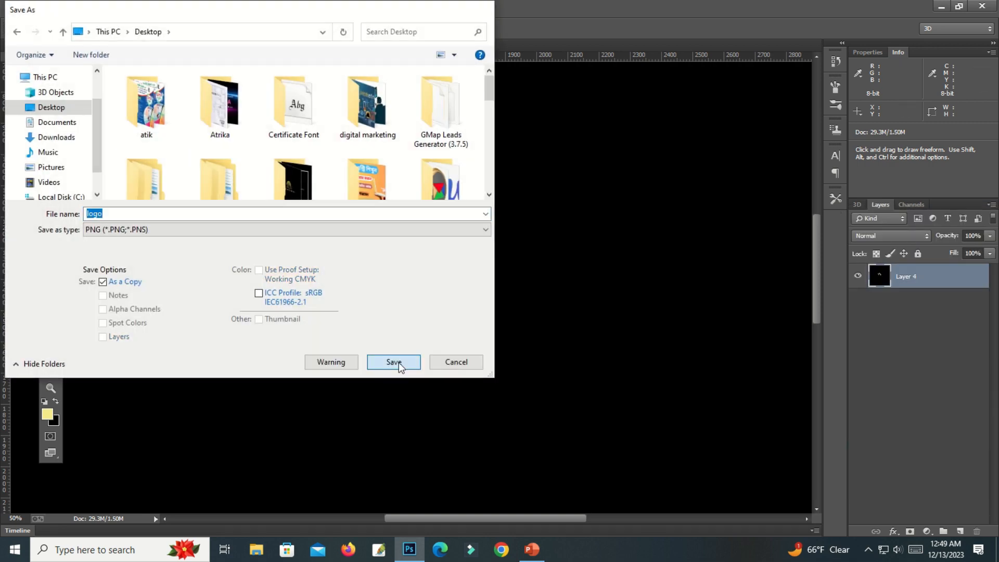
pyautogui.click(397, 363)
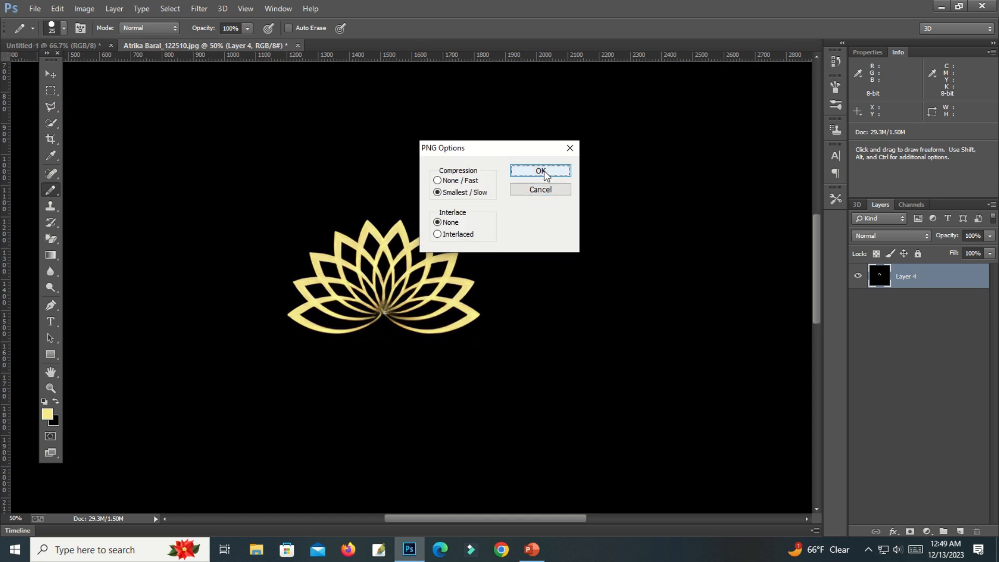
pyautogui.click(542, 173)
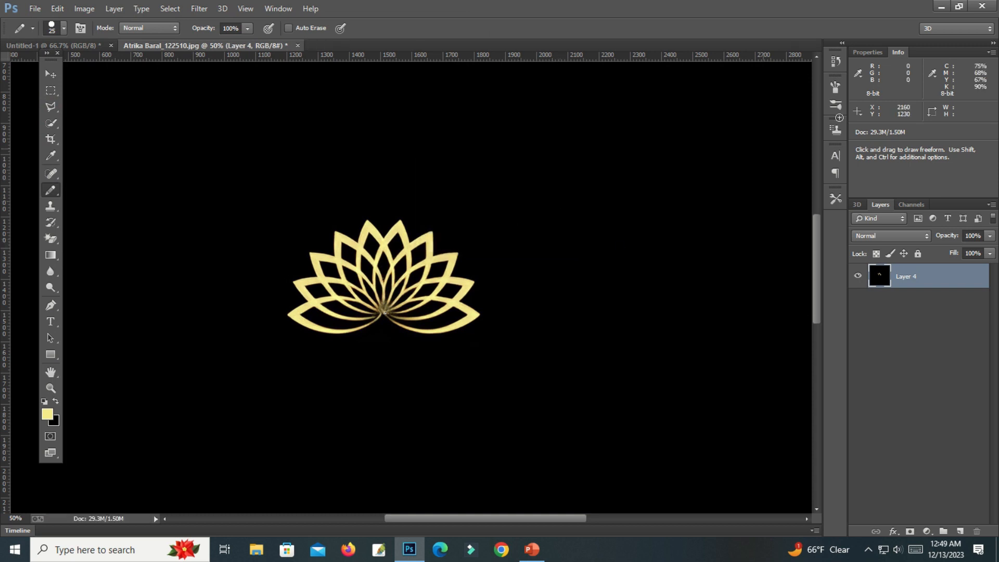
# Step: Open the exported logo.png from the desktop to check it, and return to Photoshop
pyautogui.click(941, 6)
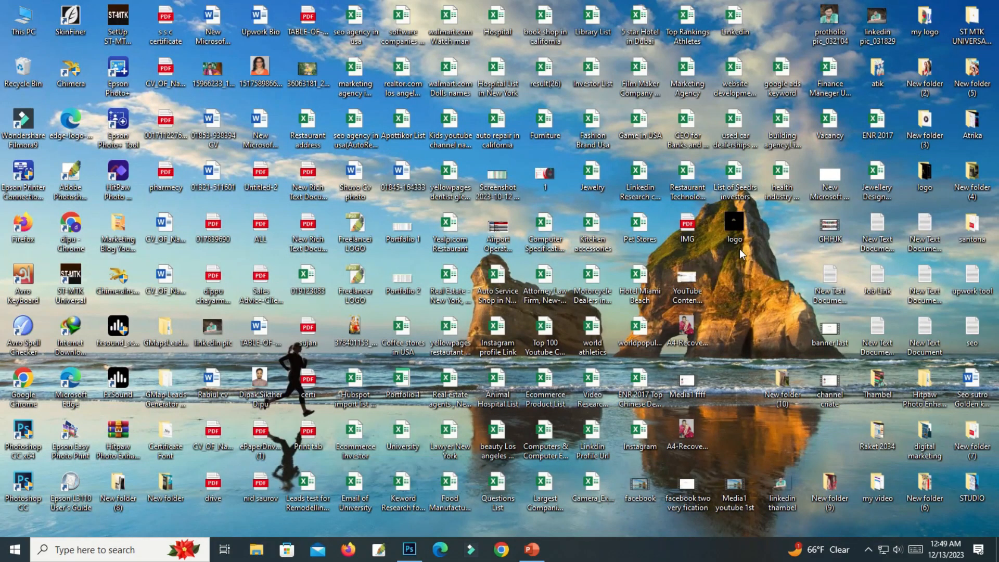
pyautogui.doubleClick(732, 219)
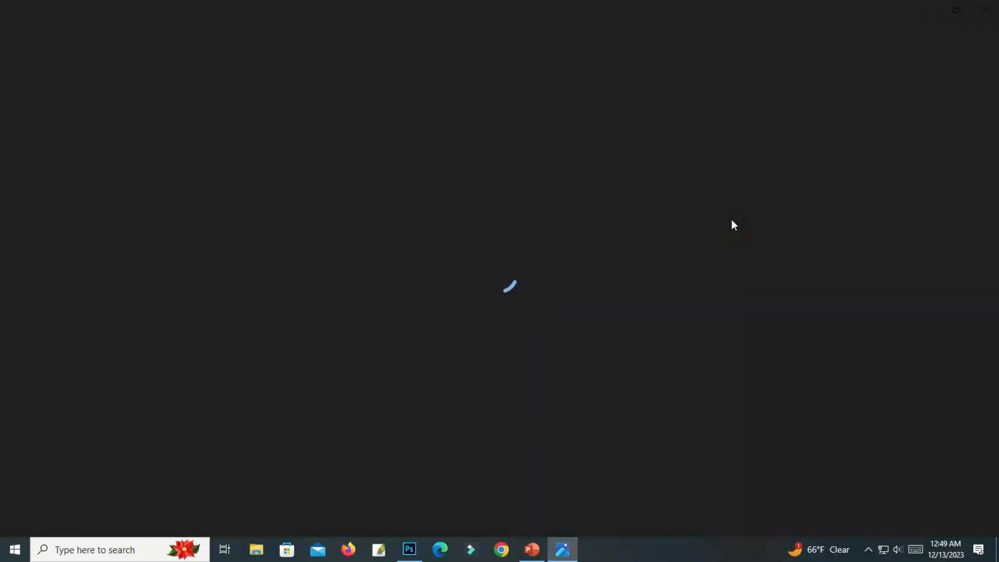
pyautogui.scroll(-3, 516, 249)
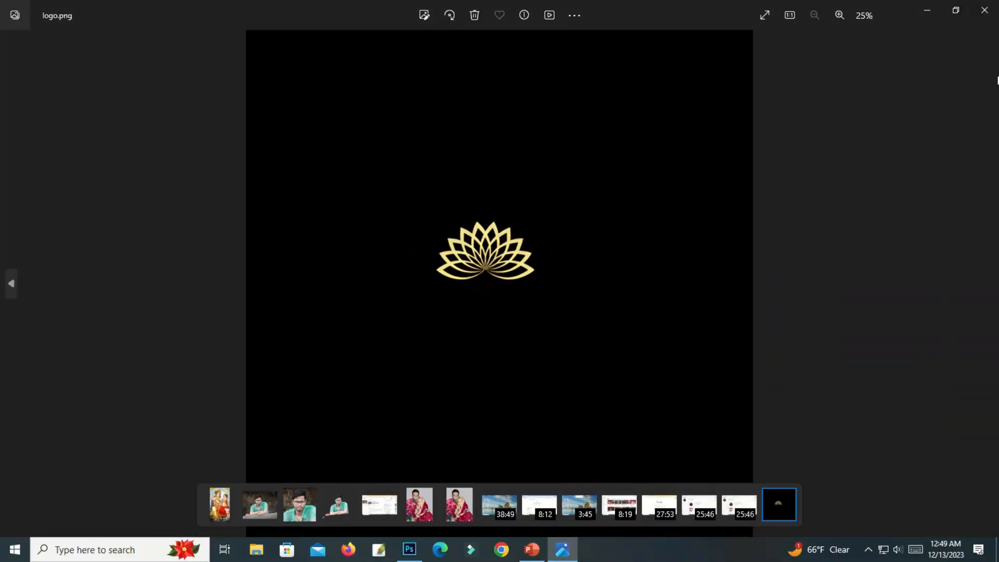
pyautogui.click(984, 10)
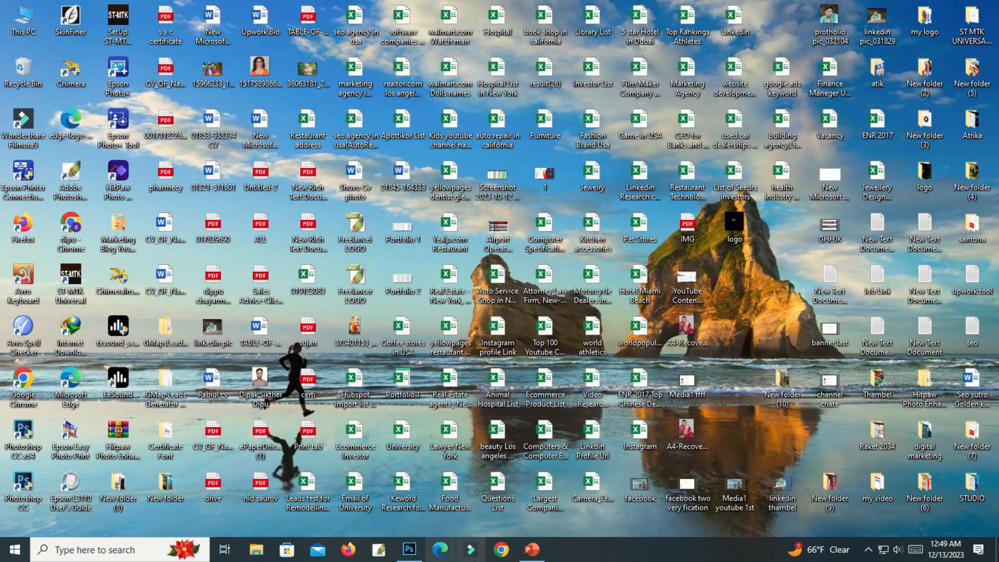
pyautogui.click(410, 550)
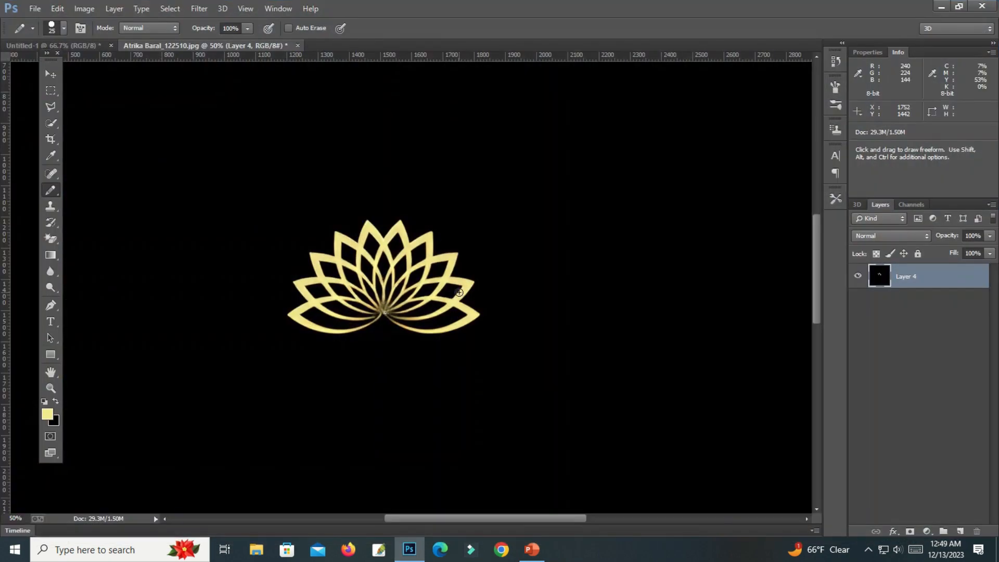
# Step: Switch to Chrome with the saved profile, search Google for canva, and open the Canva home page
pyautogui.click(499, 550)
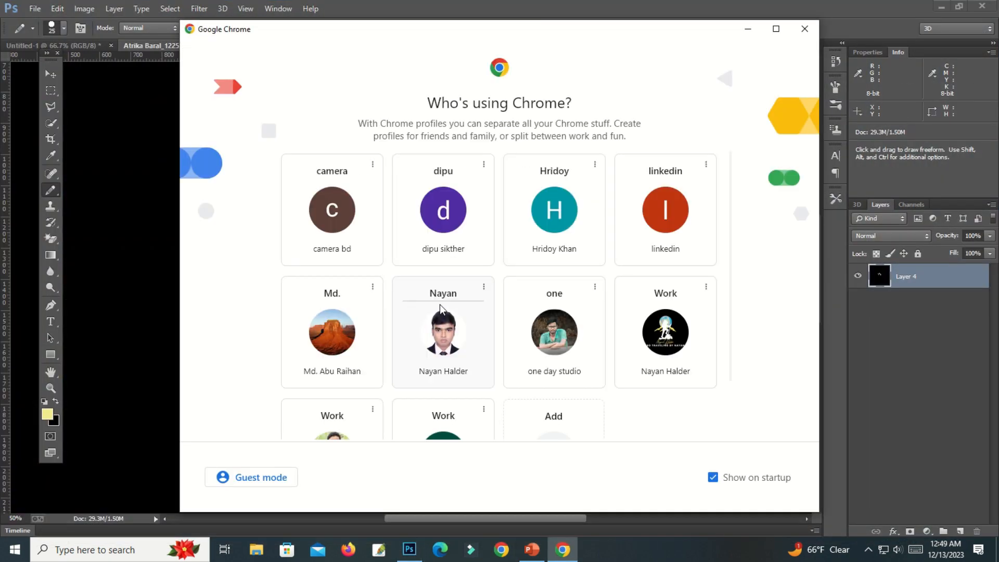
pyautogui.click(446, 337)
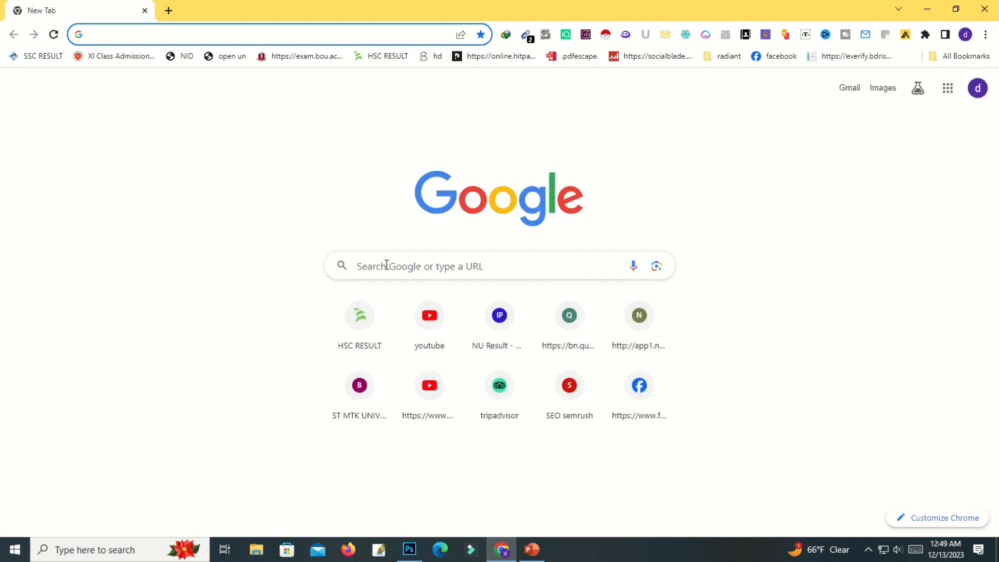
pyautogui.click(386, 265)
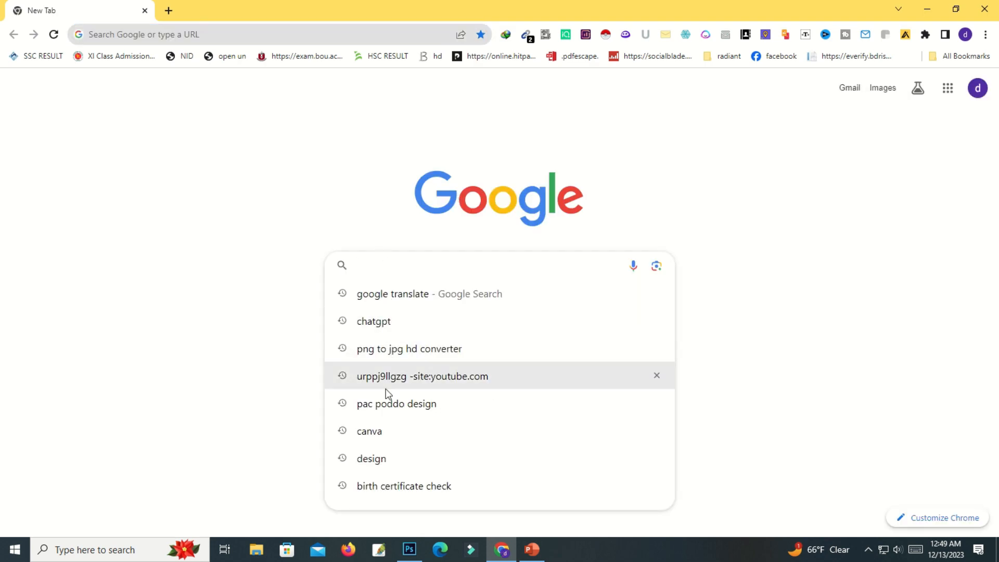
pyautogui.click(374, 431)
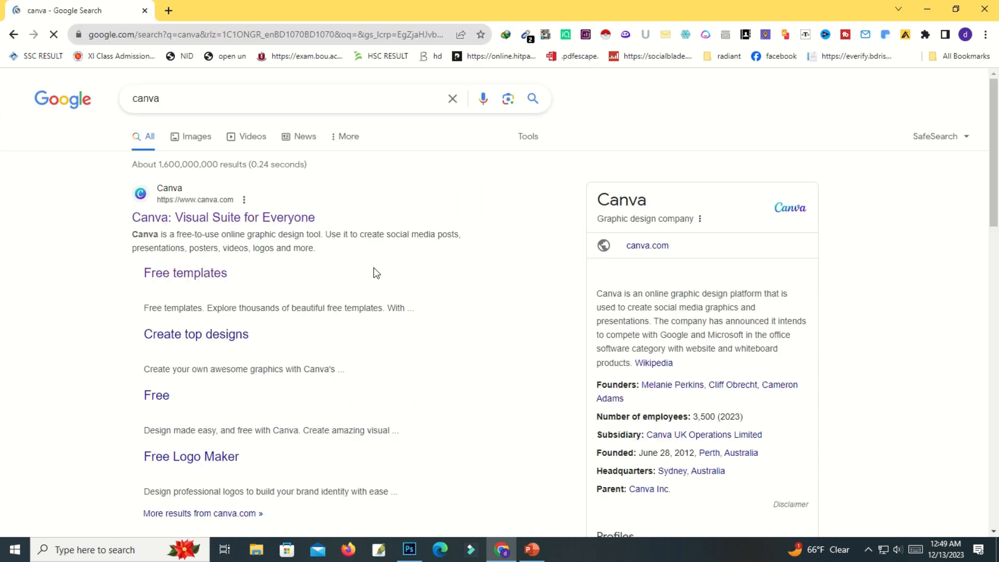
pyautogui.moveTo(169, 99); pyautogui.dragTo(116, 106)
pyautogui.click(181, 102)
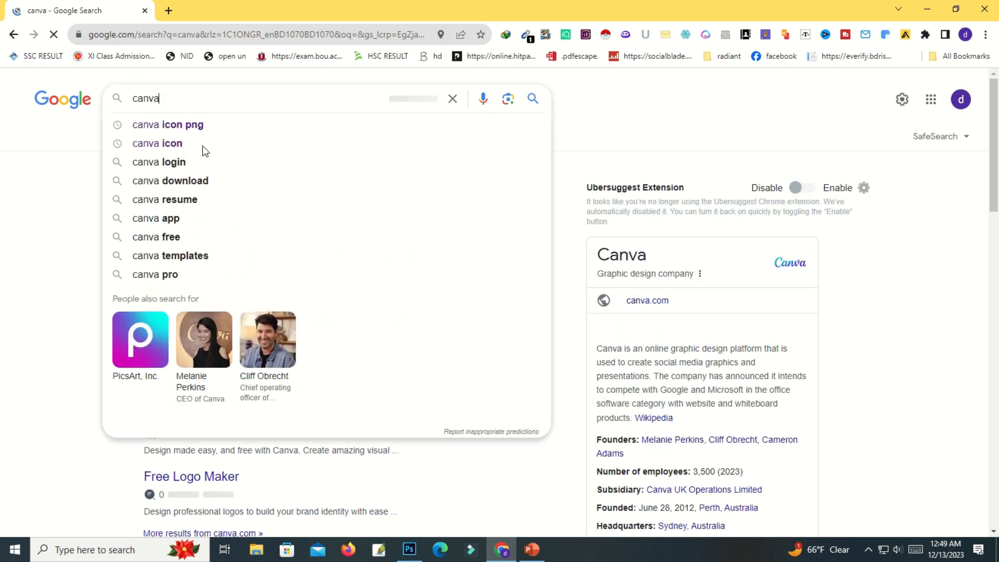
pyautogui.click(285, 181)
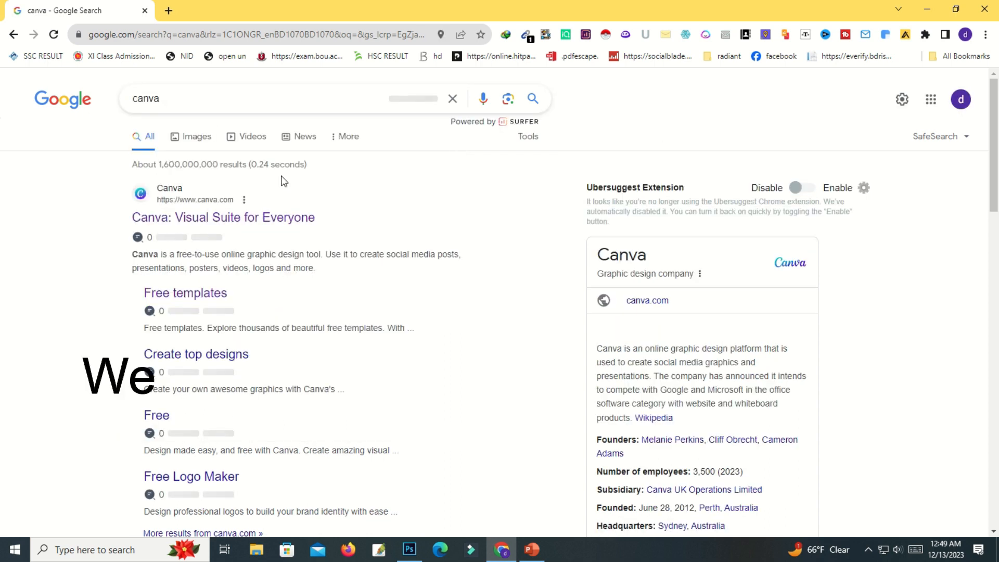
pyautogui.click(236, 140)
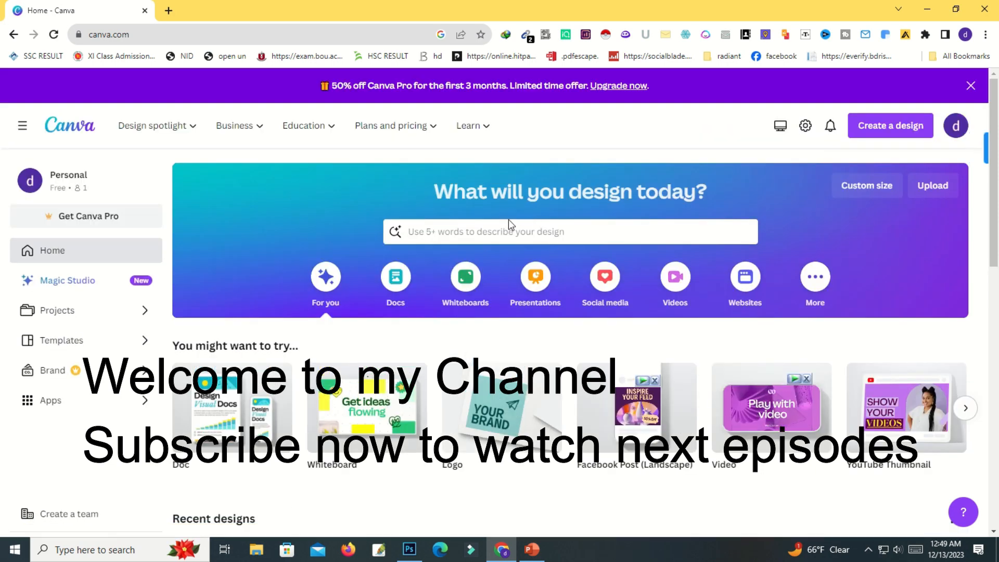
# Step: Search the Canva projects for logo and open the blank Green Mountain / Travel / Adventure Hipster Inspiration Logo design
pyautogui.click(557, 234)
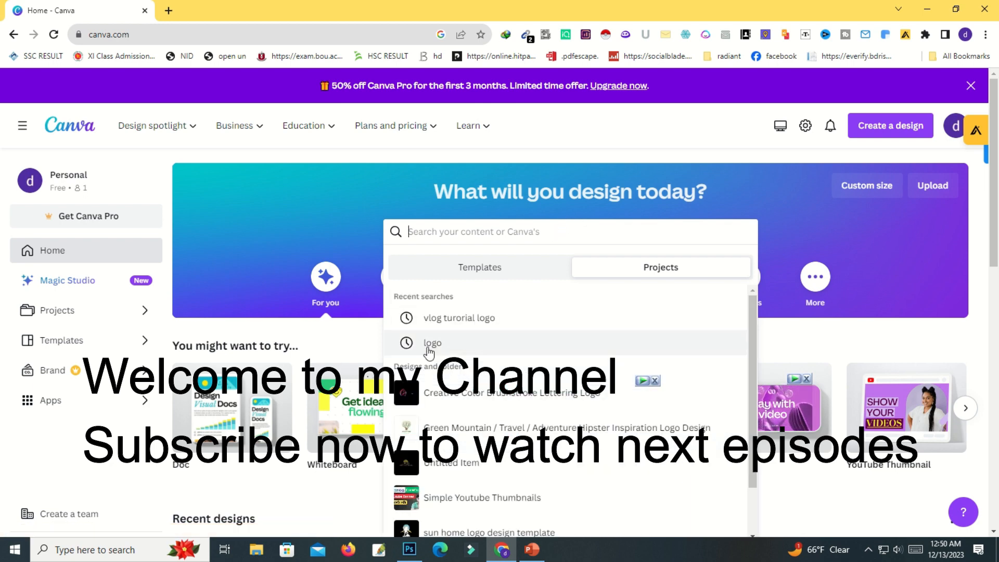
pyautogui.click(428, 343)
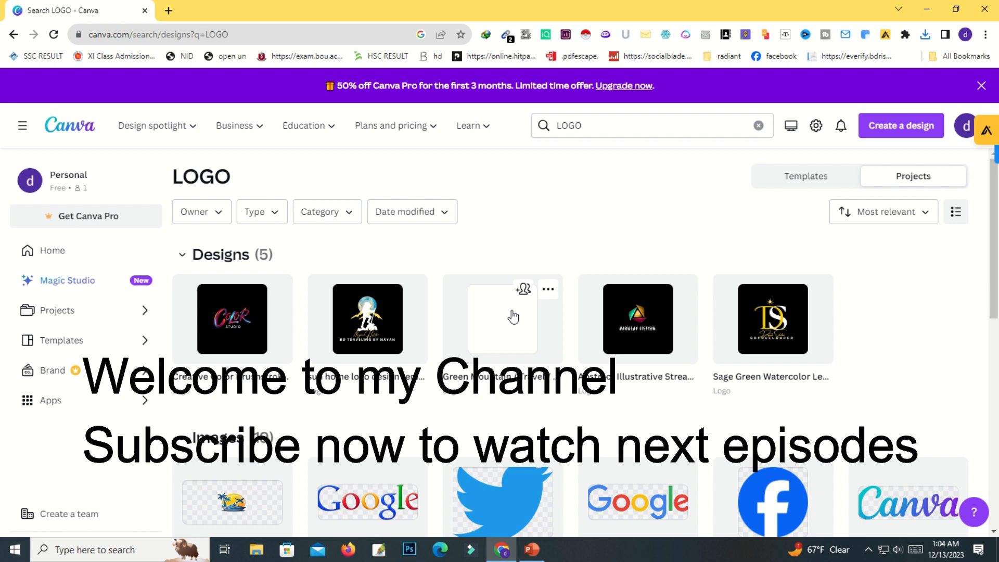
pyautogui.click(513, 313)
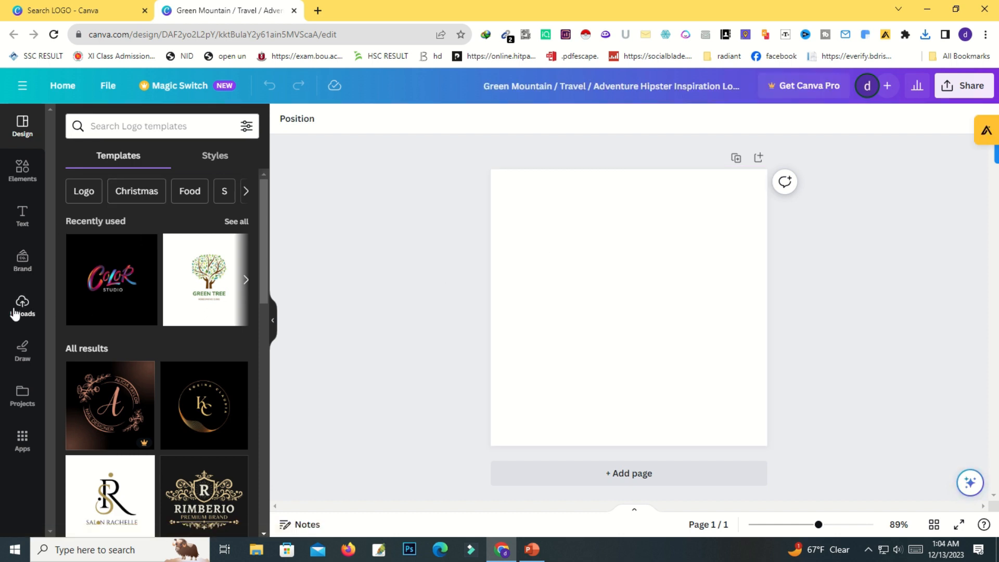
# Step: Upload the logo image file from the Desktop to the Canva uploads
pyautogui.click(22, 303)
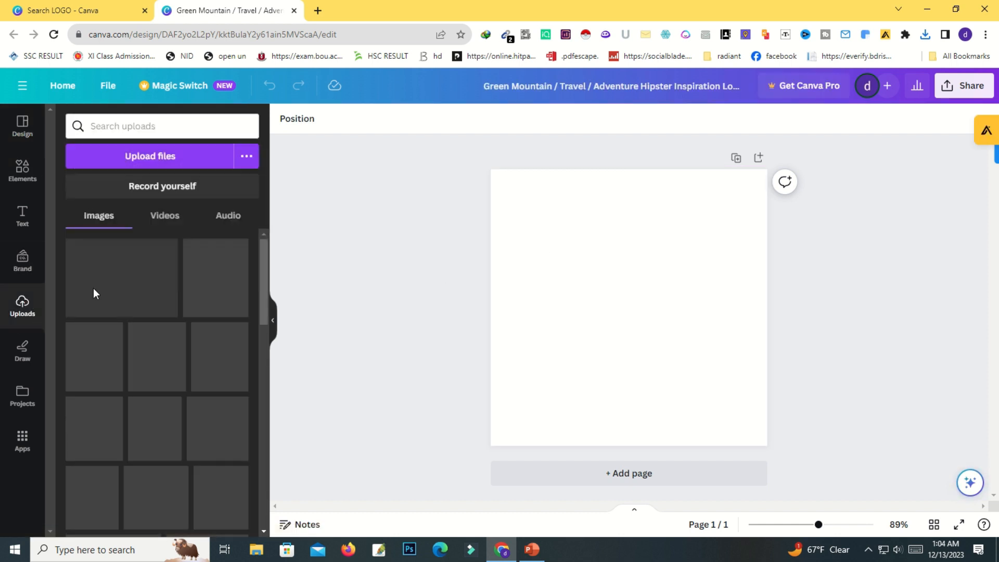
pyautogui.click(176, 160)
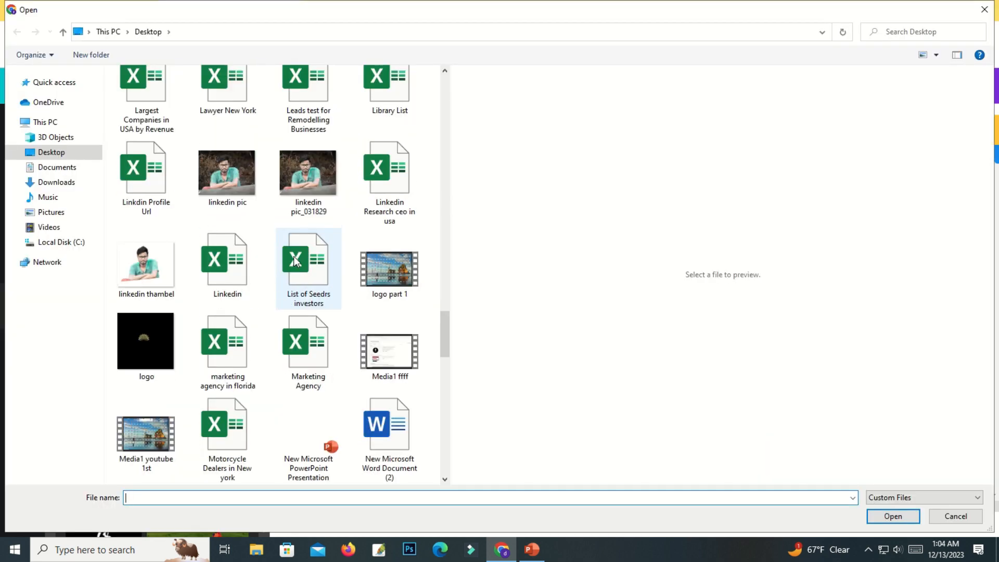
pyautogui.click(151, 336)
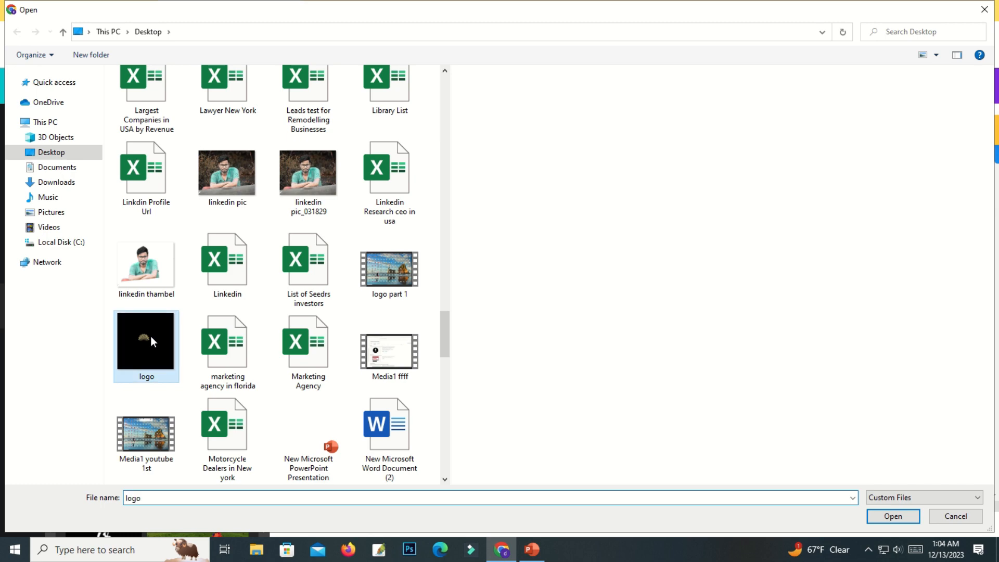
pyautogui.click(890, 516)
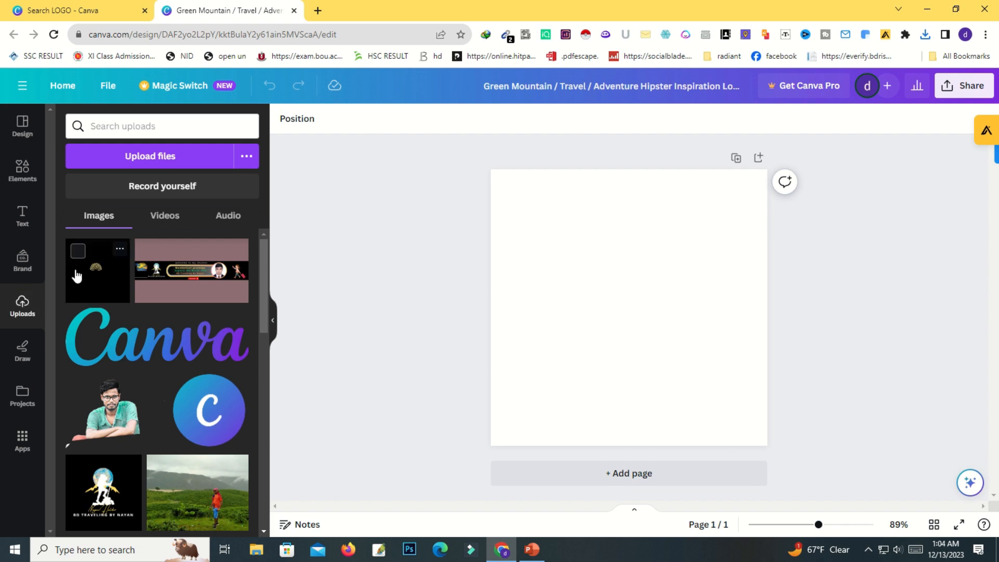
# Step: Set the blank page's background colour to solid black
pyautogui.click(583, 276)
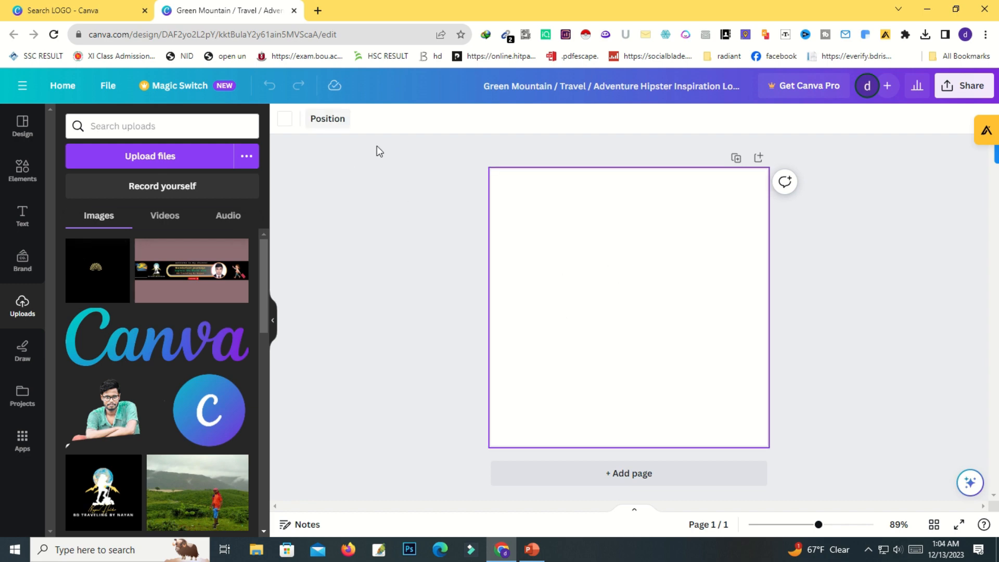
pyautogui.click(284, 119)
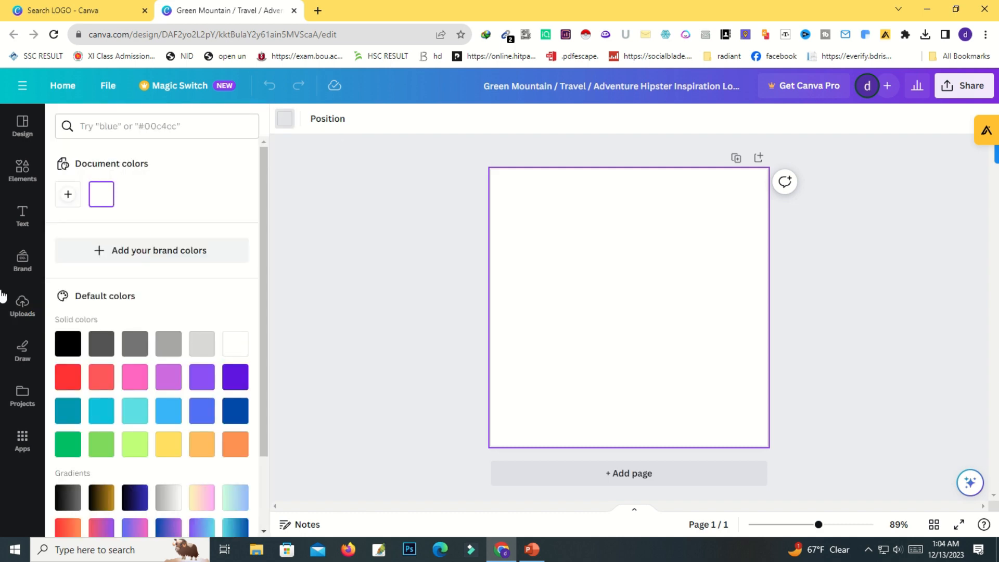
pyautogui.click(68, 343)
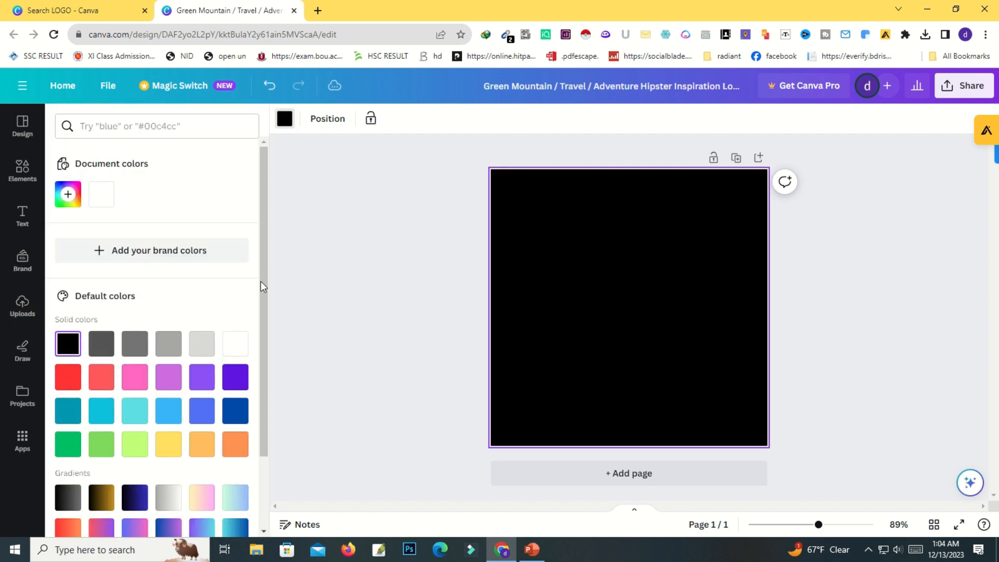
# Step: Place the uploaded lotus logo image near the centre of the black page
pyautogui.click(22, 306)
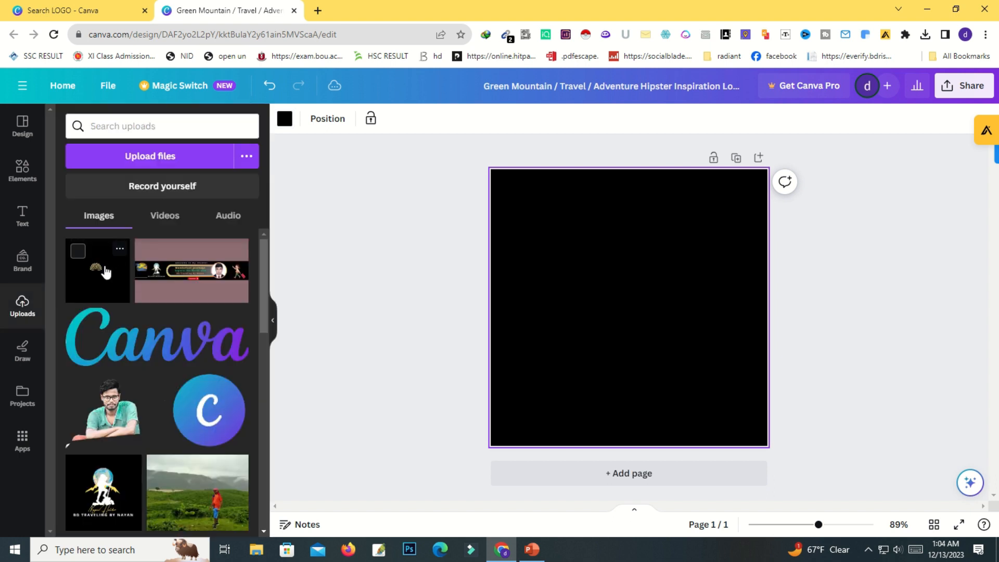
pyautogui.moveTo(106, 272); pyautogui.dragTo(528, 274)
pyautogui.moveTo(623, 274); pyautogui.dragTo(604, 280)
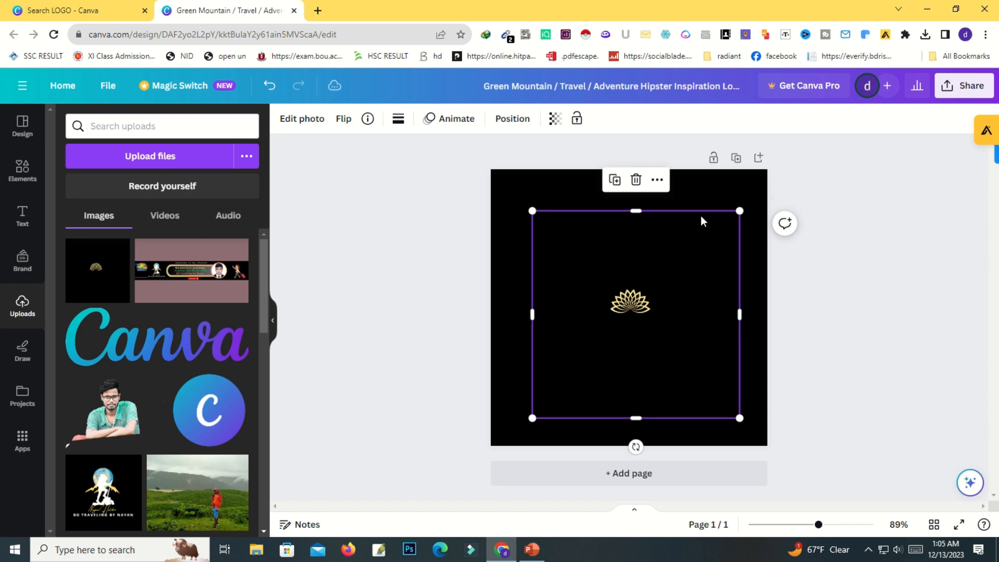
# Step: Enlarge the lotus image from its corners until it exactly covers the whole page
pyautogui.moveTo(737, 211); pyautogui.dragTo(756, 178)
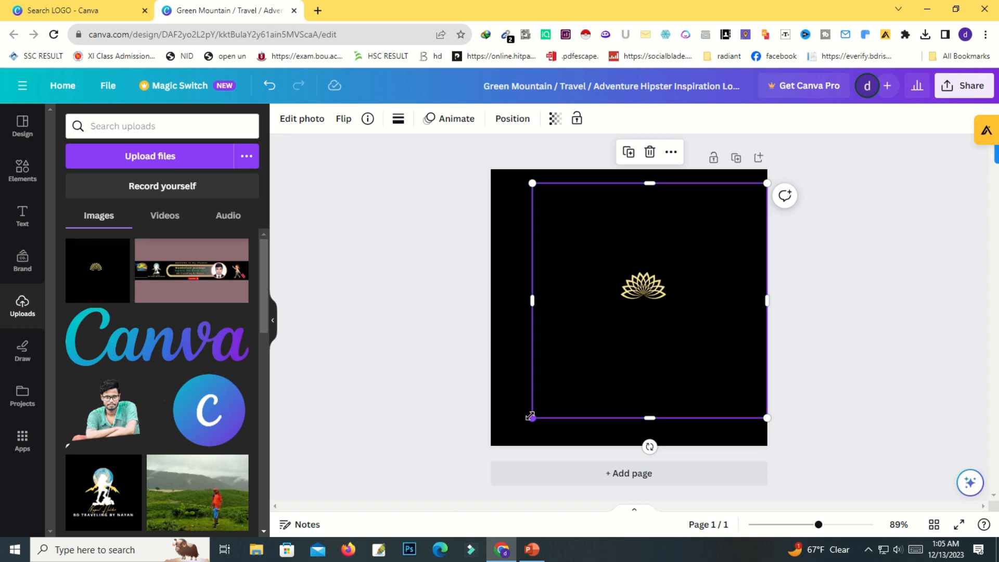
pyautogui.moveTo(530, 417); pyautogui.dragTo(493, 427)
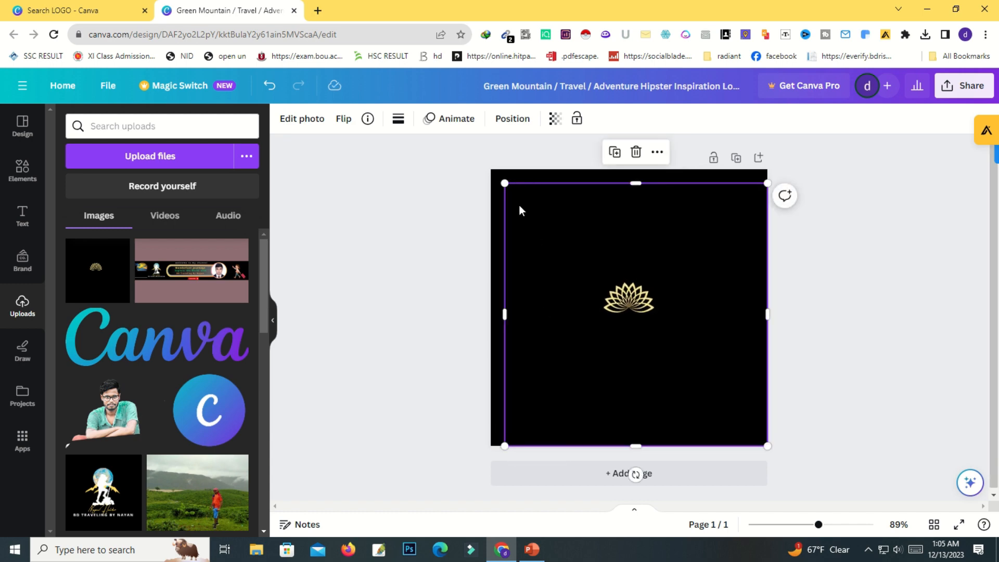
pyautogui.moveTo(504, 184); pyautogui.dragTo(490, 170)
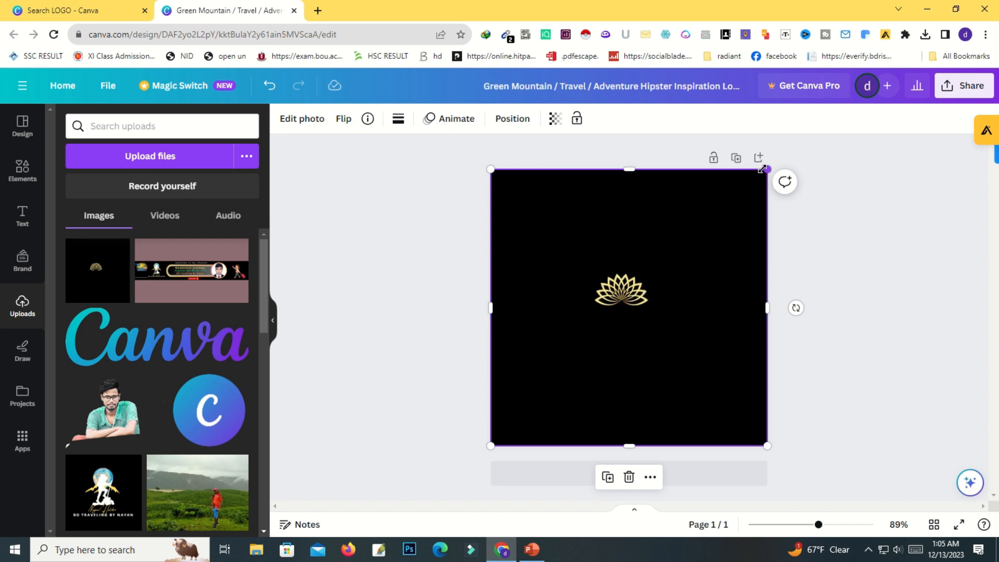
pyautogui.moveTo(762, 169); pyautogui.dragTo(783, 151)
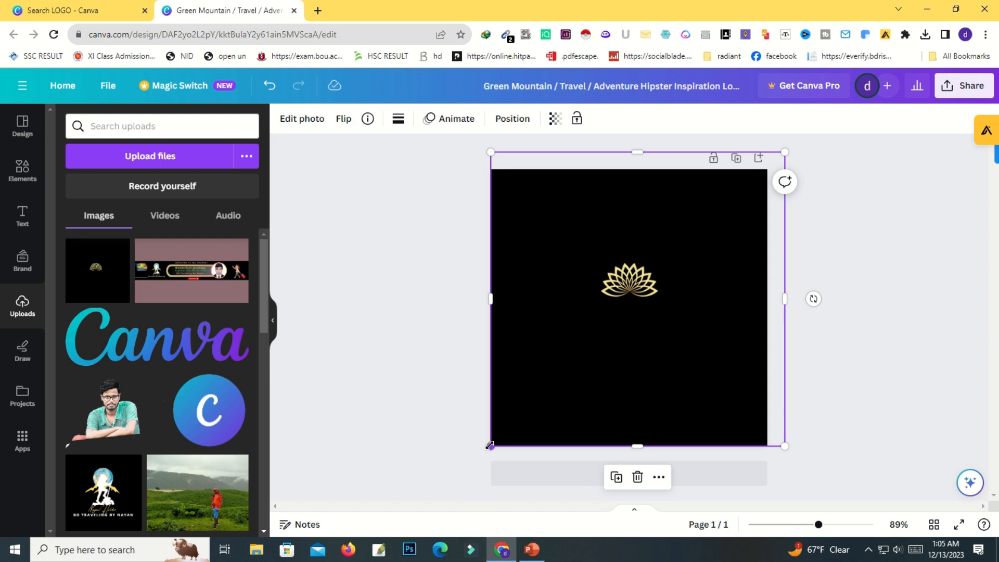
pyautogui.moveTo(783, 150); pyautogui.dragTo(767, 169)
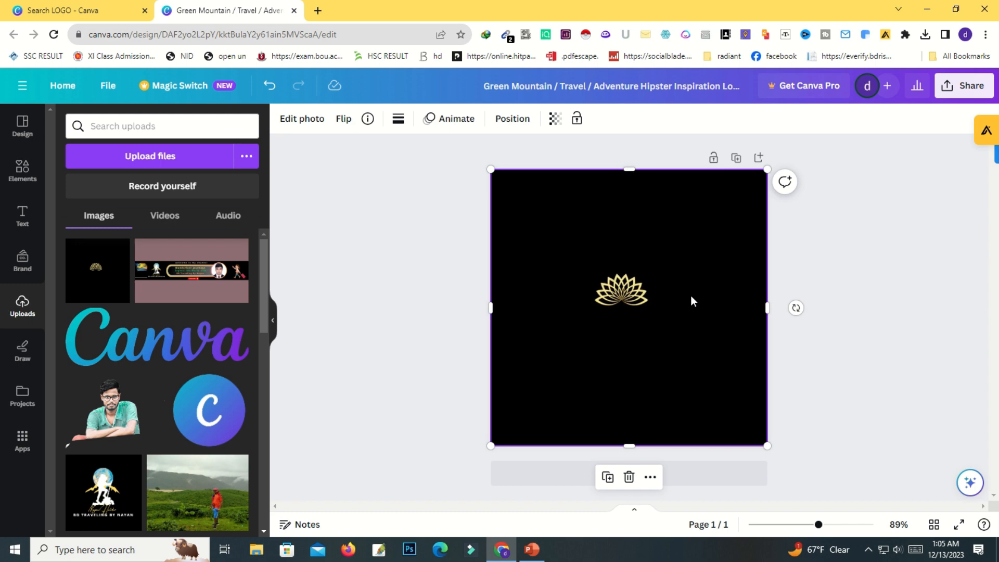
# Step: Enlarge the lotus photo within its crop frame so the lotus appears slightly bigger on the page
pyautogui.doubleClick(691, 301)
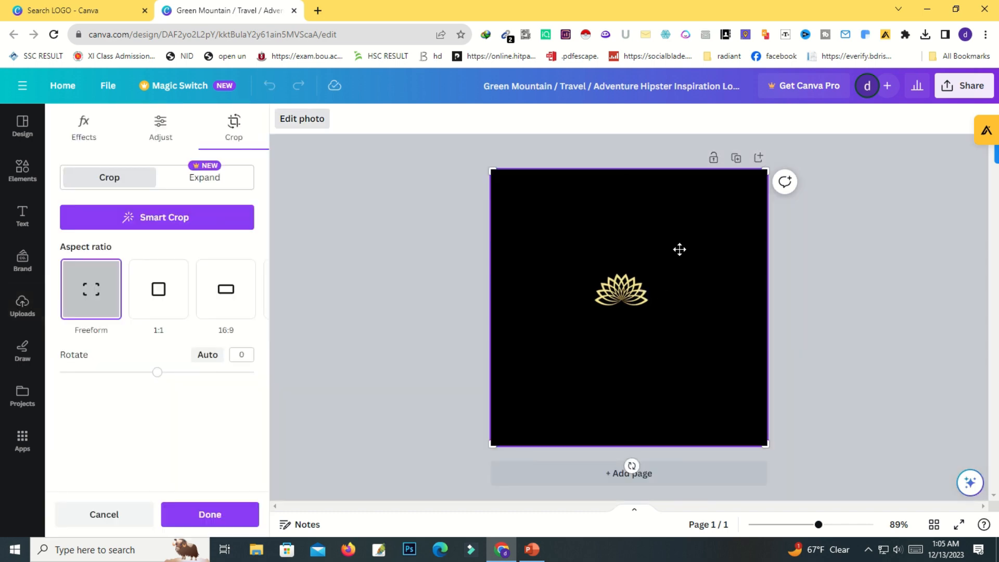
pyautogui.moveTo(769, 168); pyautogui.dragTo(792, 144)
pyautogui.moveTo(490, 445); pyautogui.dragTo(467, 468)
pyautogui.press('Return')
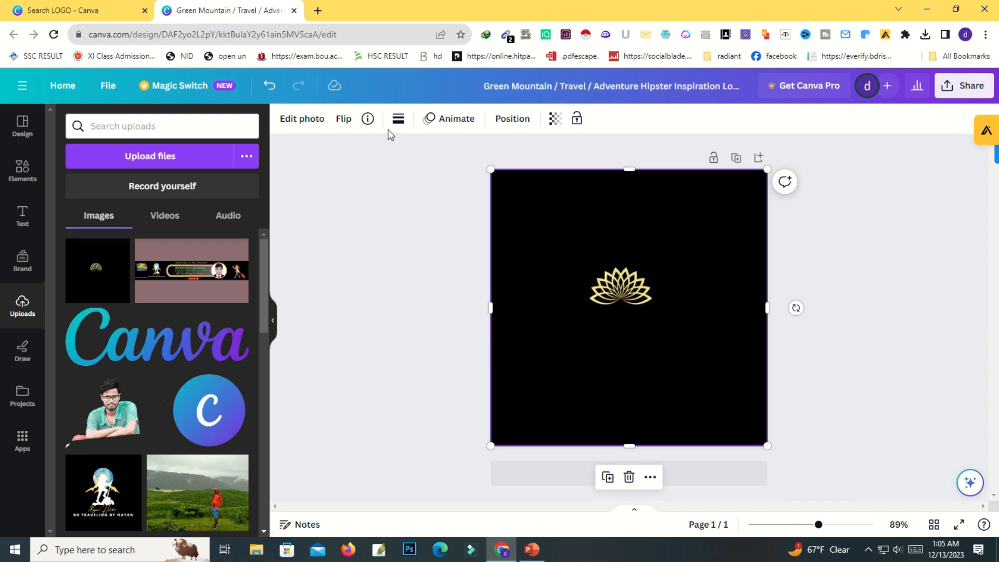
# Step: Add a heading below the lotus and set its text colour to white
pyautogui.click(22, 215)
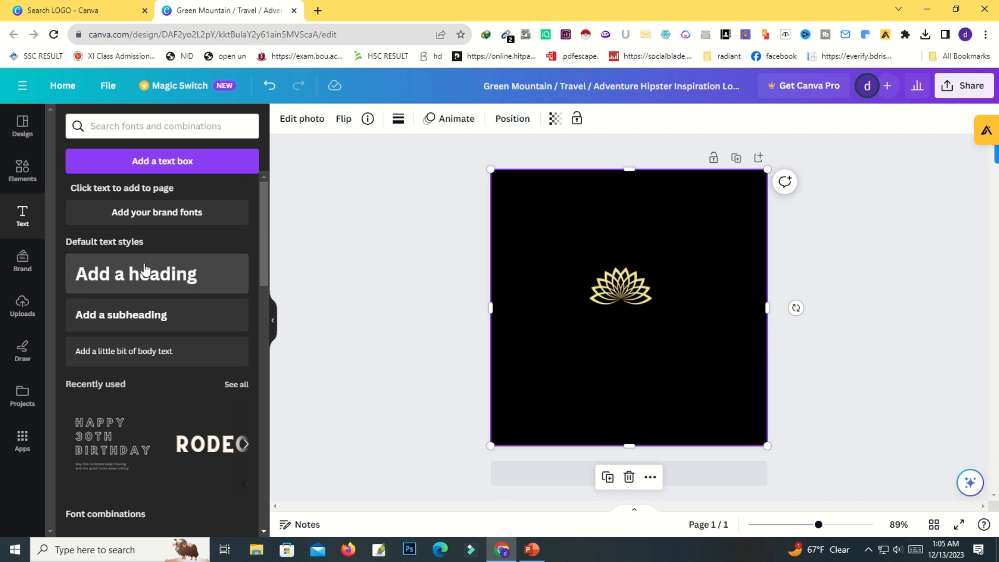
pyautogui.moveTo(144, 271); pyautogui.dragTo(645, 335)
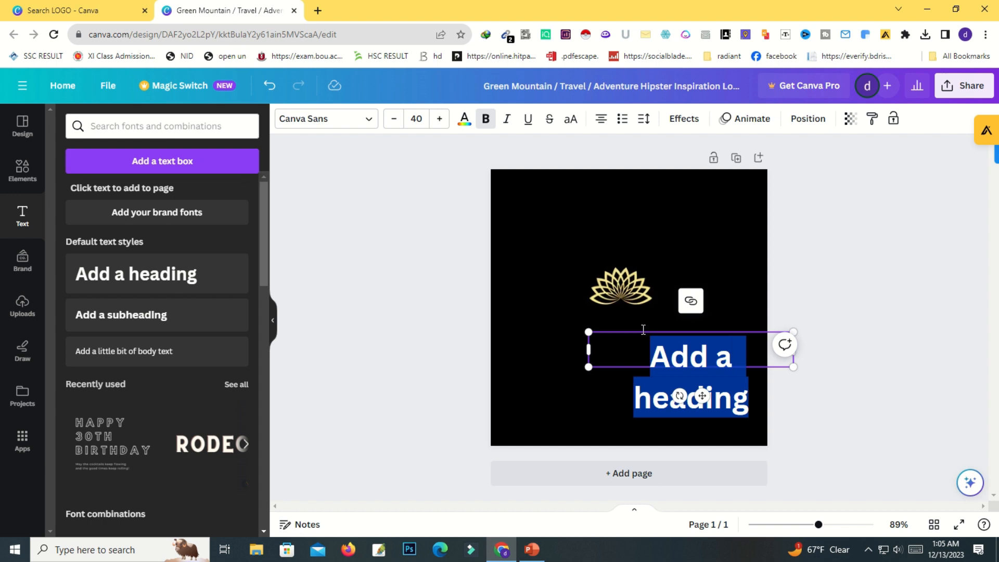
pyautogui.click(464, 121)
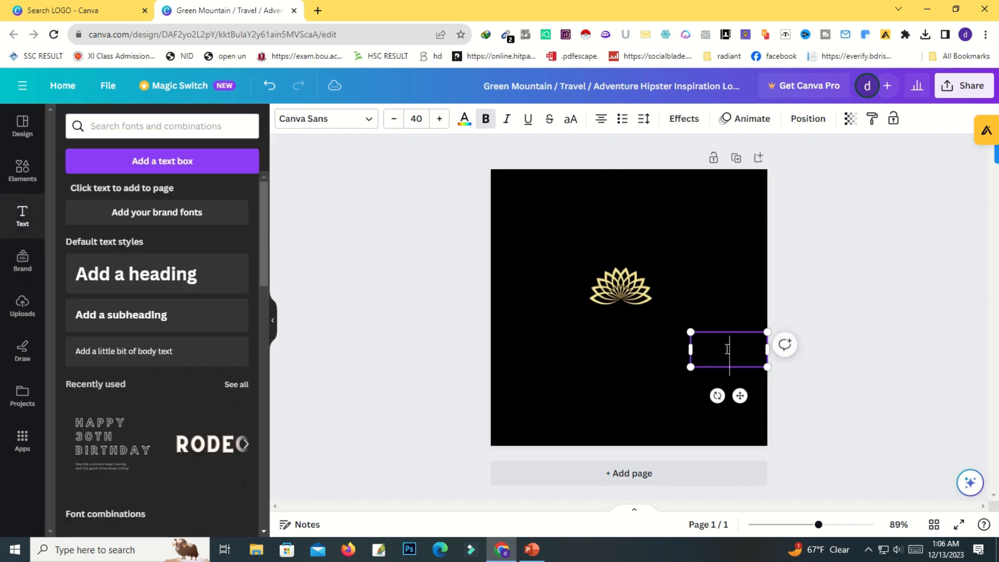
# Step: Paste the person's full name into the heading and fit it on one line directly beneath the lotus
pyautogui.rightClick(715, 349)
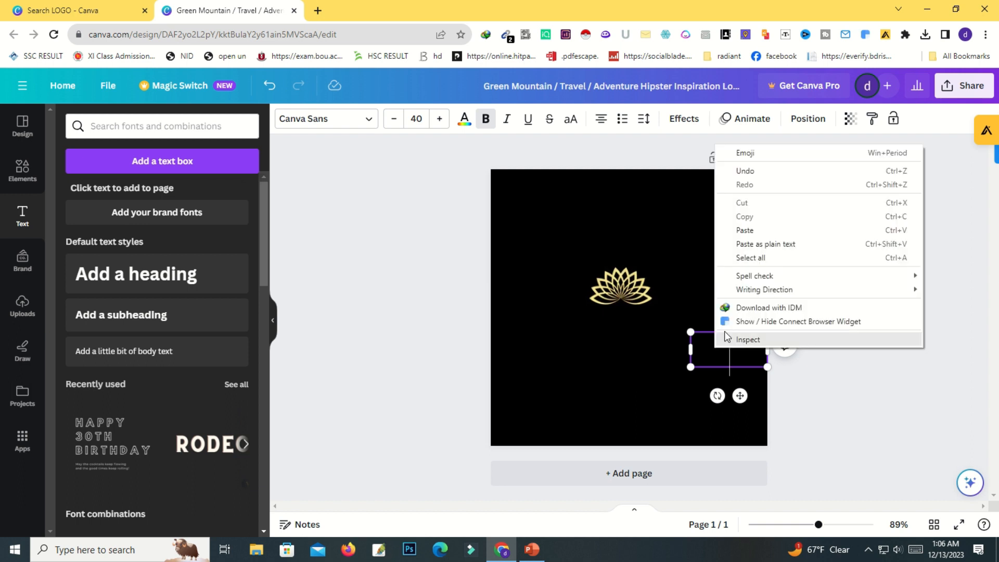
pyautogui.click(741, 232)
pyautogui.click(714, 380)
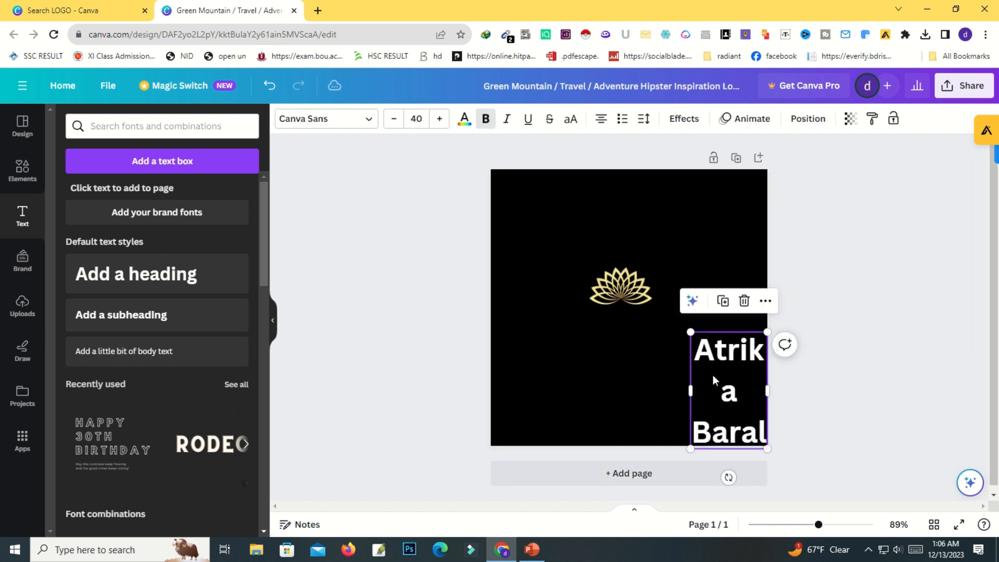
pyautogui.moveTo(687, 390); pyautogui.dragTo(519, 388)
pyautogui.moveTo(656, 368); pyautogui.dragTo(638, 349)
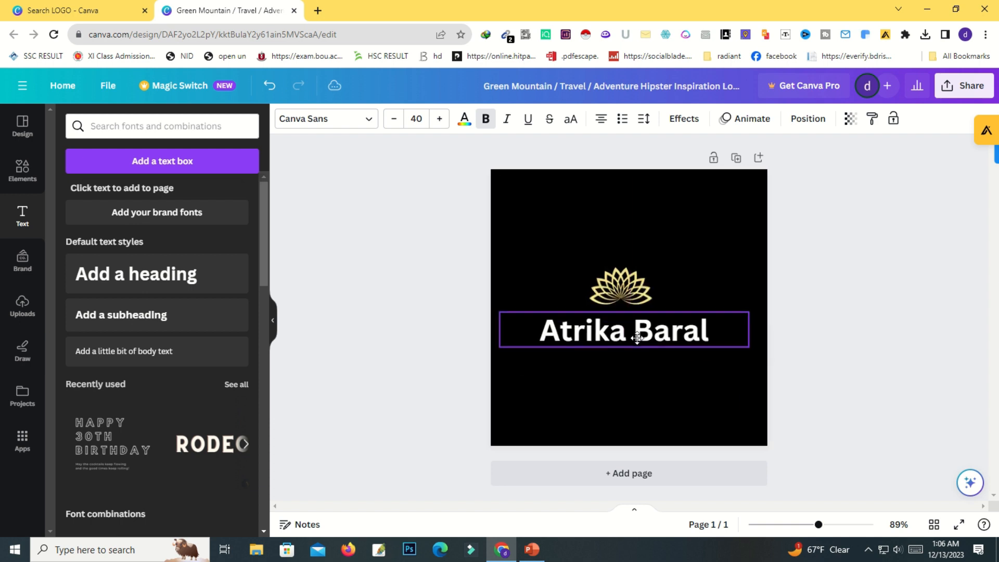
# Step: Try the Alex Brush font on the name text
pyautogui.click(370, 120)
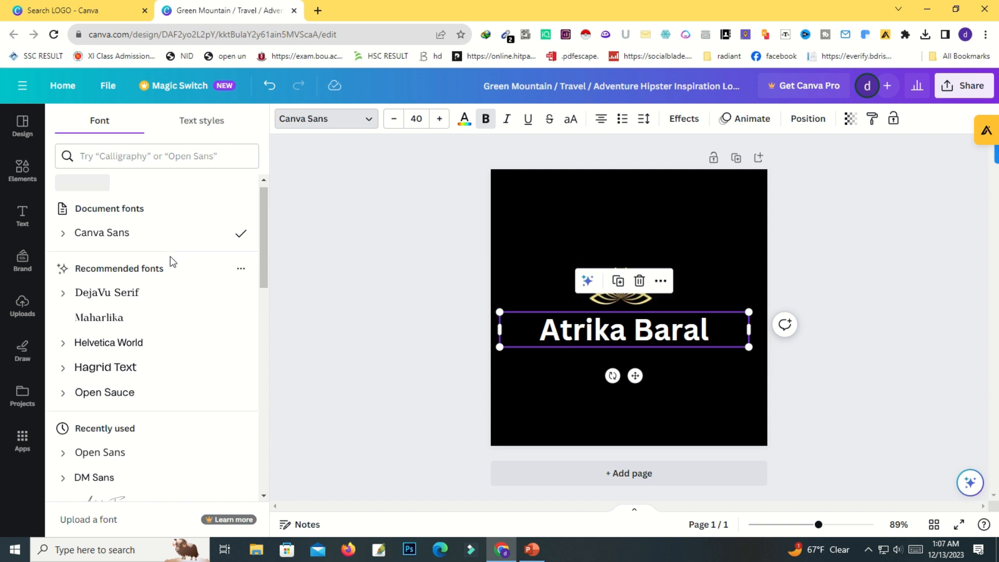
pyautogui.scroll(-5, 170, 261)
pyautogui.scroll(-15, 138, 204)
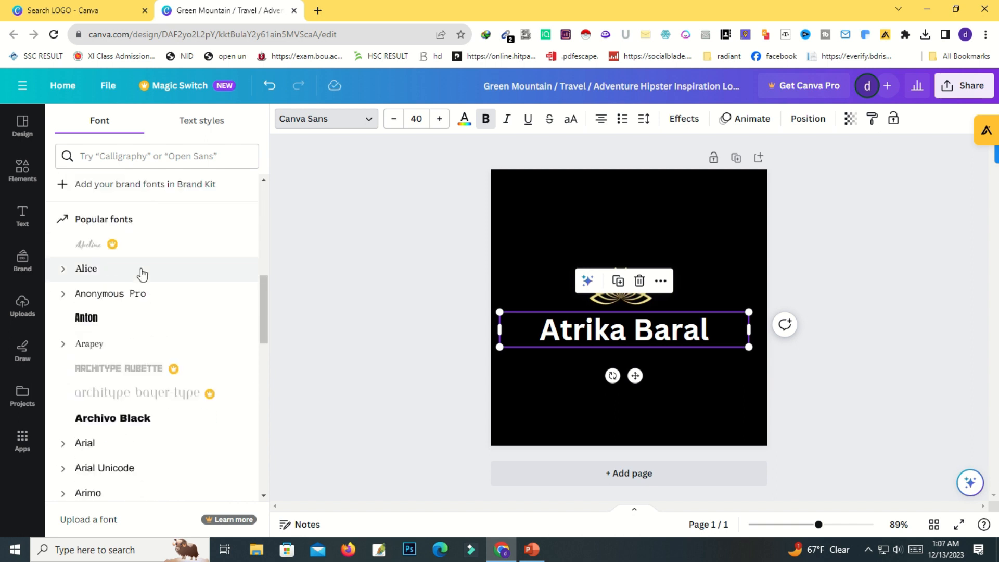
pyautogui.scroll(-20, 148, 260)
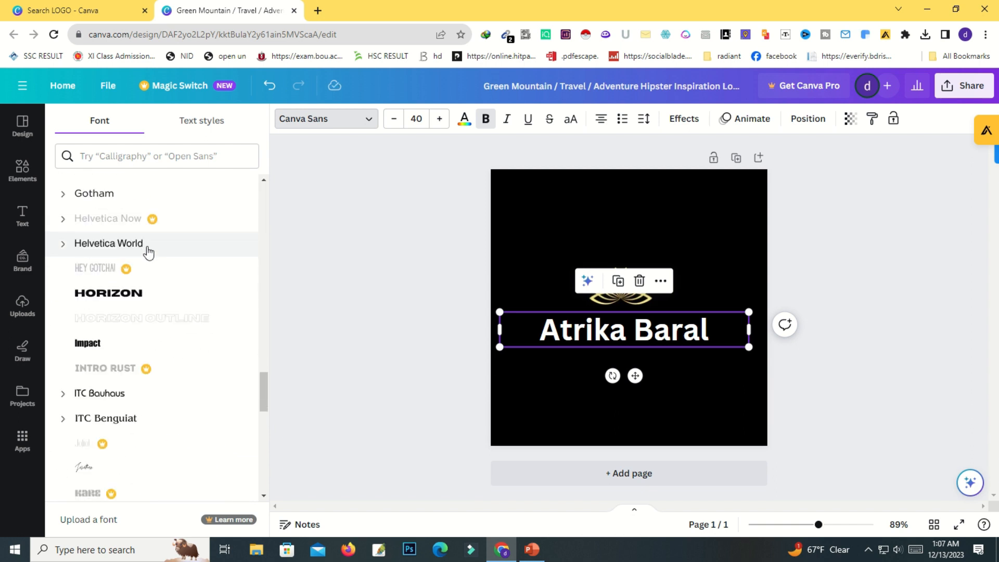
pyautogui.scroll(-15, 148, 243)
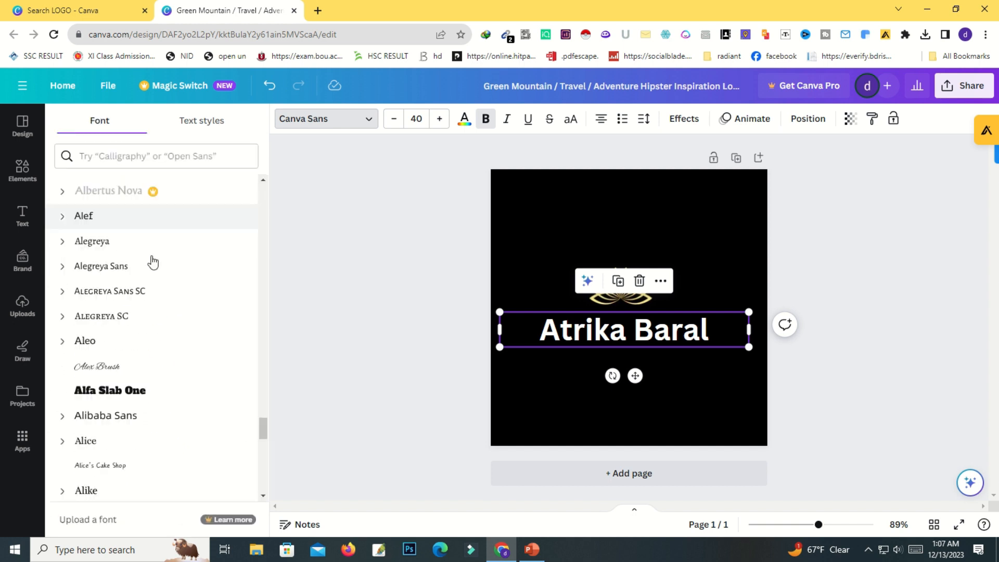
pyautogui.scroll(-2, 170, 278)
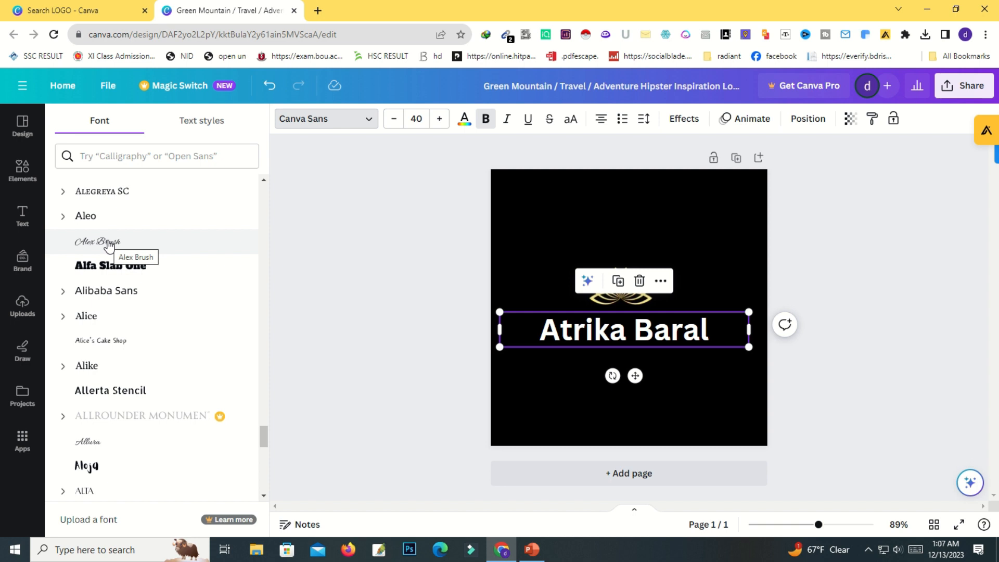
pyautogui.click(108, 245)
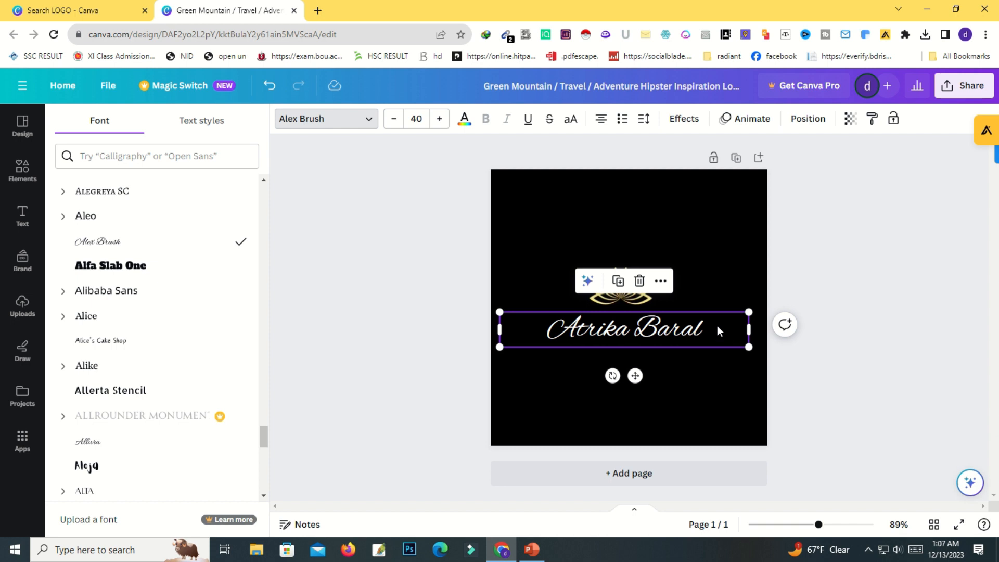
# Step: Try the Allura font on the name text
pyautogui.scroll(-1, 119, 293)
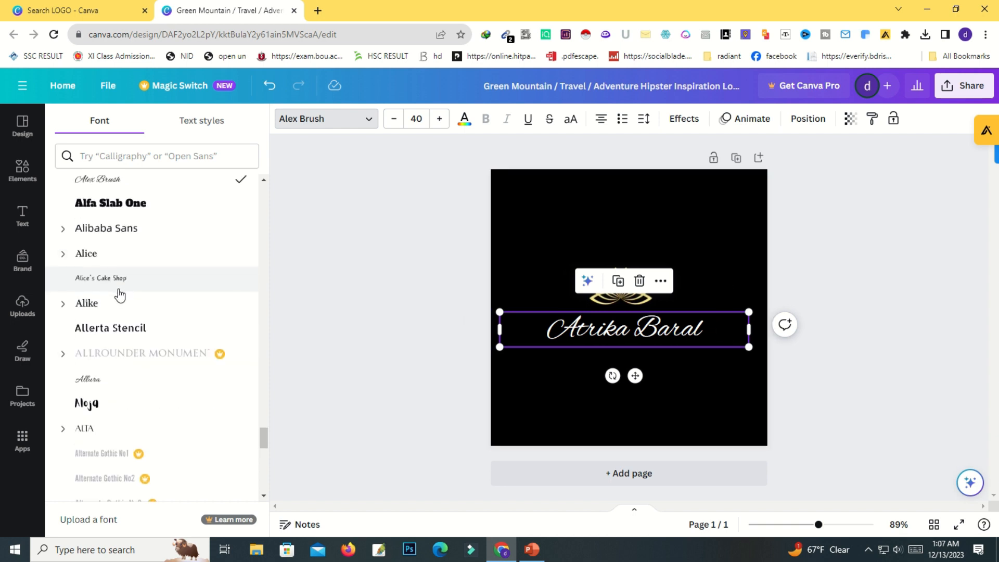
pyautogui.scroll(-2, 125, 268)
pyautogui.click(126, 264)
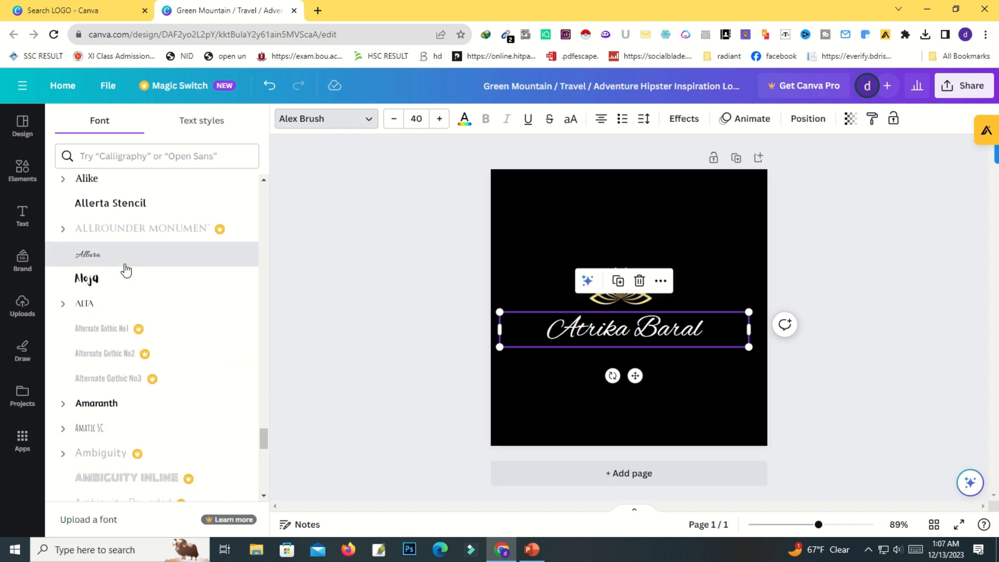
# Step: Change the name text's font to Amsterdam Four
pyautogui.scroll(-1, 125, 267)
pyautogui.scroll(-4, 125, 267)
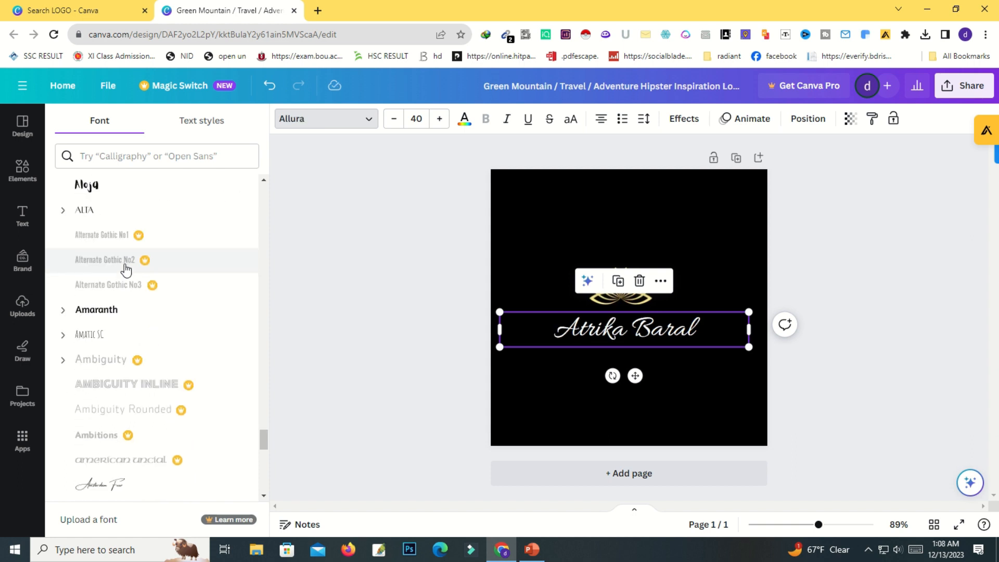
pyautogui.click(124, 267)
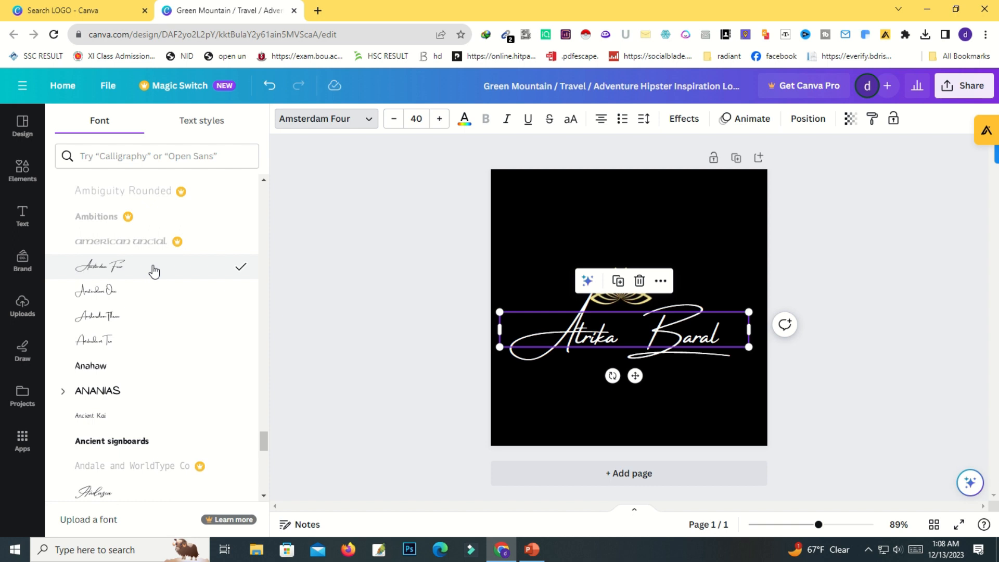
pyautogui.click(633, 336)
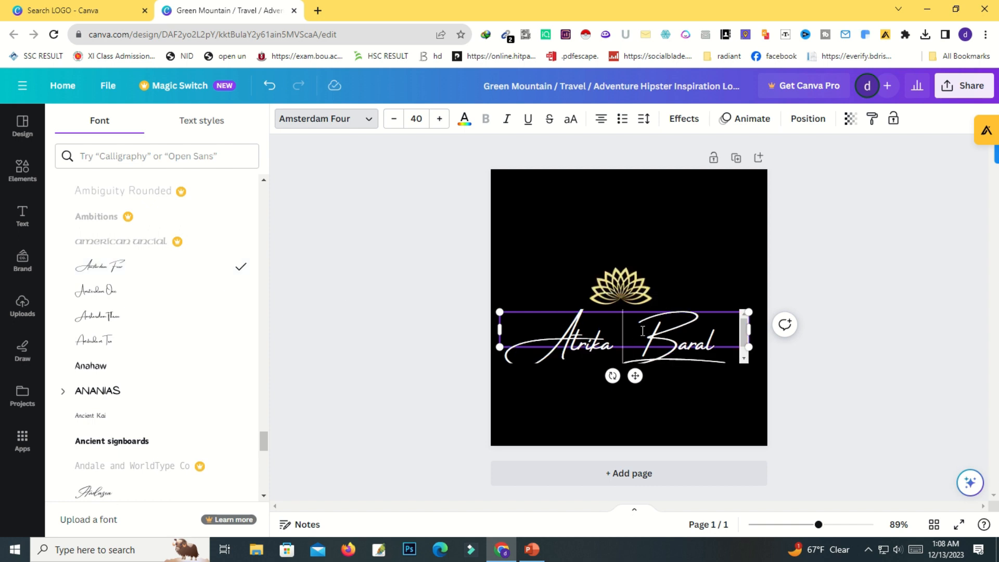
pyautogui.click(695, 278)
pyautogui.click(683, 336)
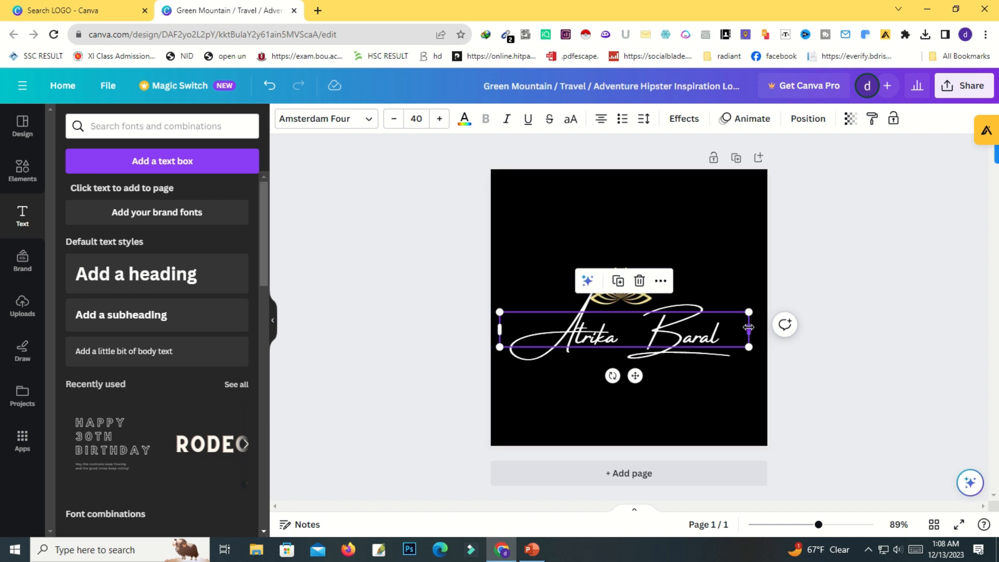
# Step: Narrow the name's text box and reduce its font size to 22
pyautogui.moveTo(748, 329); pyautogui.dragTo(694, 333)
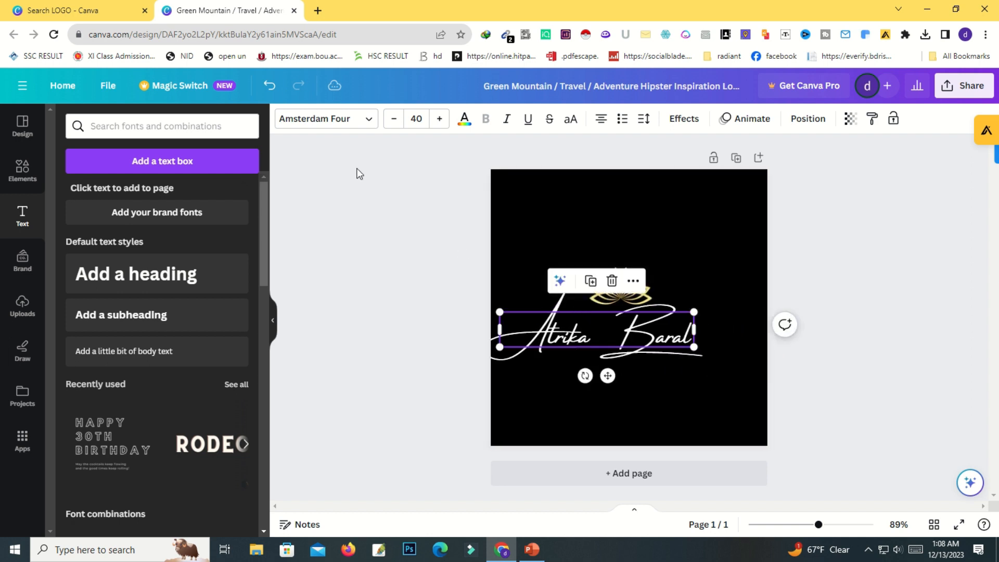
pyautogui.click(439, 122)
pyautogui.click(439, 122)
pyautogui.click(439, 123)
pyautogui.click(395, 124)
pyautogui.click(394, 124)
pyautogui.click(394, 124)
pyautogui.click(394, 124)
pyautogui.click(394, 124)
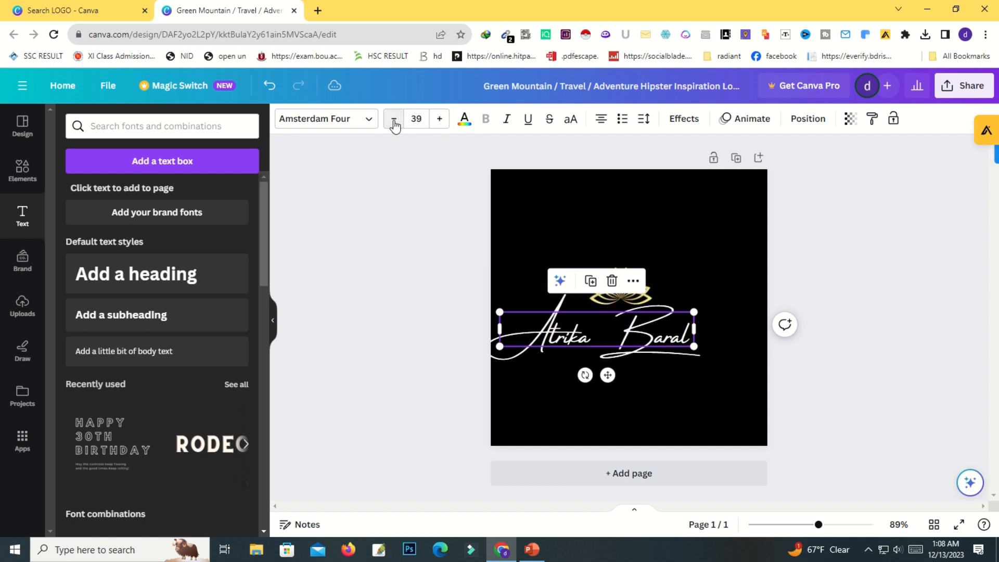
pyautogui.click(393, 125)
pyautogui.click(393, 125)
pyautogui.click(392, 127)
pyautogui.click(392, 126)
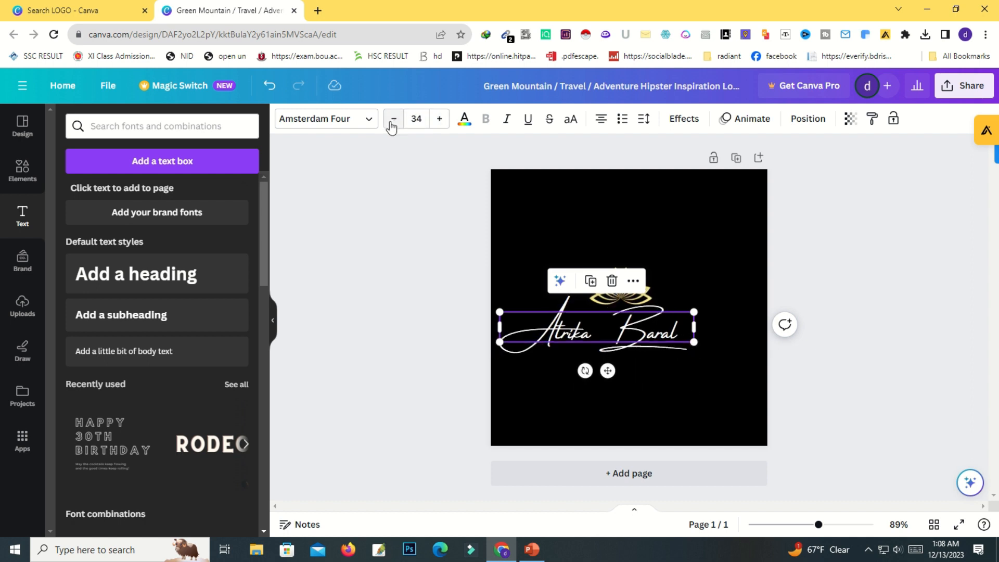
pyautogui.click(392, 126)
pyautogui.click(392, 126)
pyautogui.click(394, 125)
pyautogui.click(393, 125)
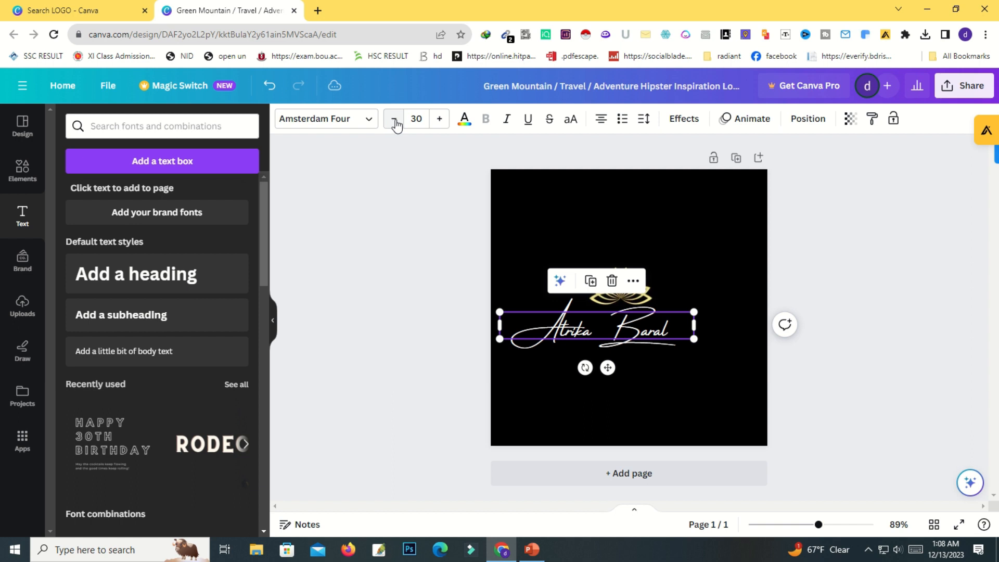
pyautogui.click(394, 124)
pyautogui.click(394, 124)
pyautogui.click(394, 124)
pyautogui.click(393, 124)
pyautogui.click(393, 123)
pyautogui.click(394, 124)
pyautogui.click(394, 124)
pyautogui.click(394, 124)
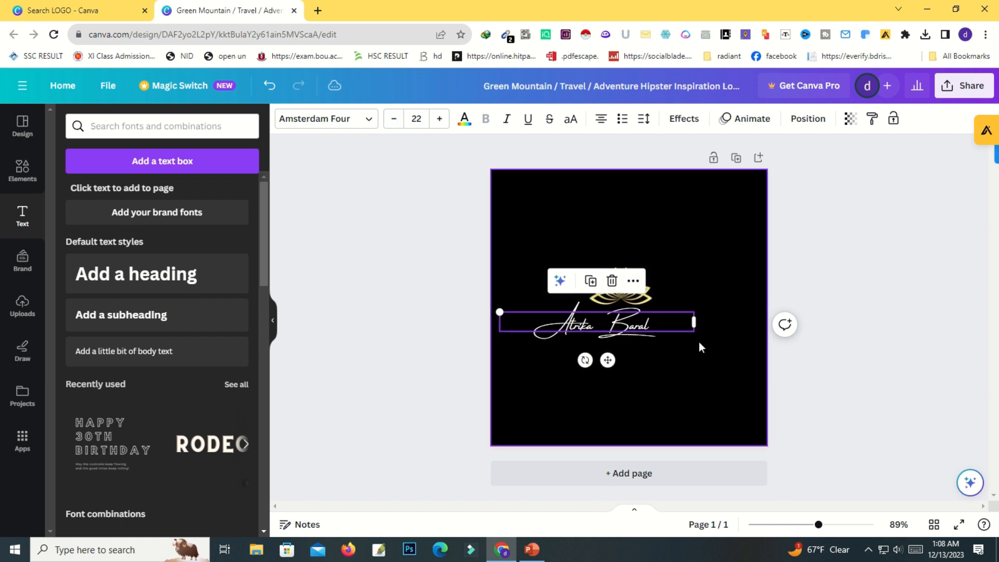
# Step: Move the resized name so it sits centred just beneath the lotus
pyautogui.click(632, 340)
pyautogui.moveTo(626, 331); pyautogui.dragTo(654, 327)
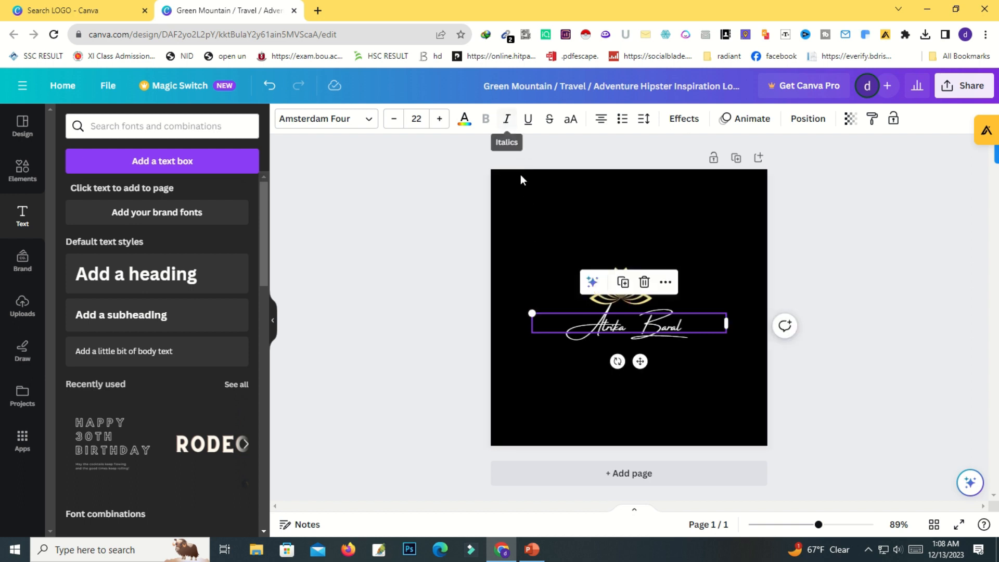
pyautogui.click(564, 391)
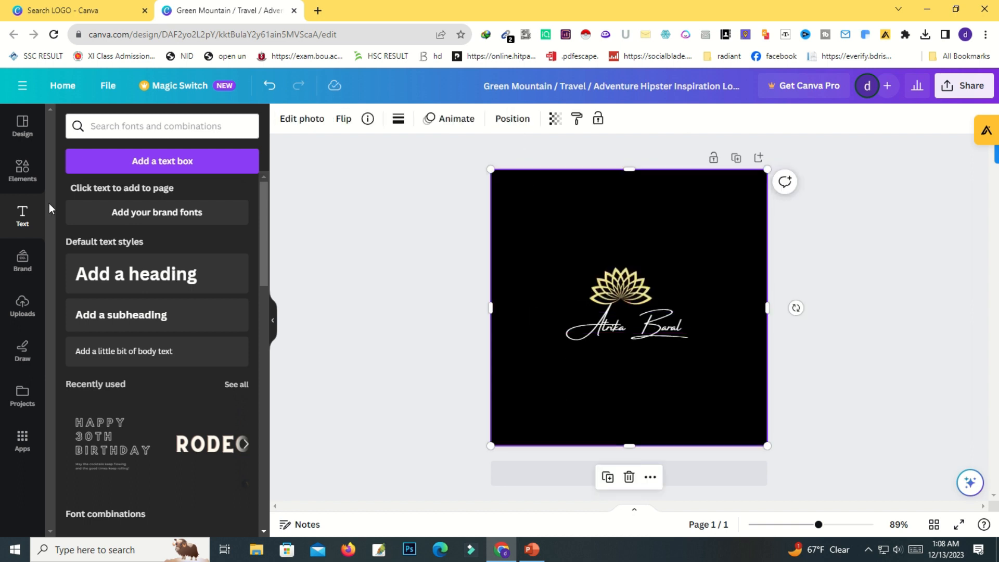
# Step: Add a second heading below the name reading "Volg &" and colour it white (#FFFFFF)
pyautogui.moveTo(242, 300); pyautogui.dragTo(649, 373)
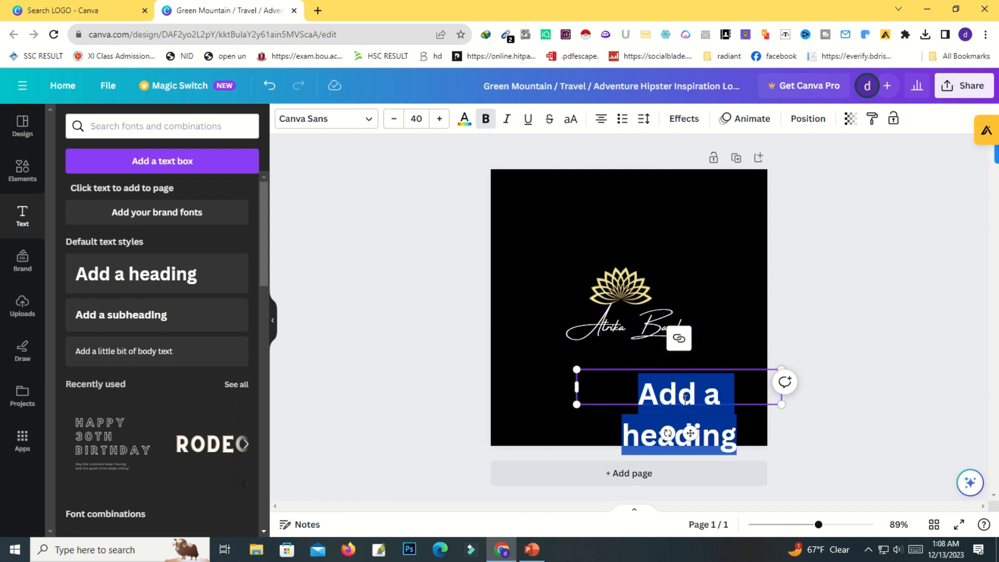
pyautogui.press('BackSpace')
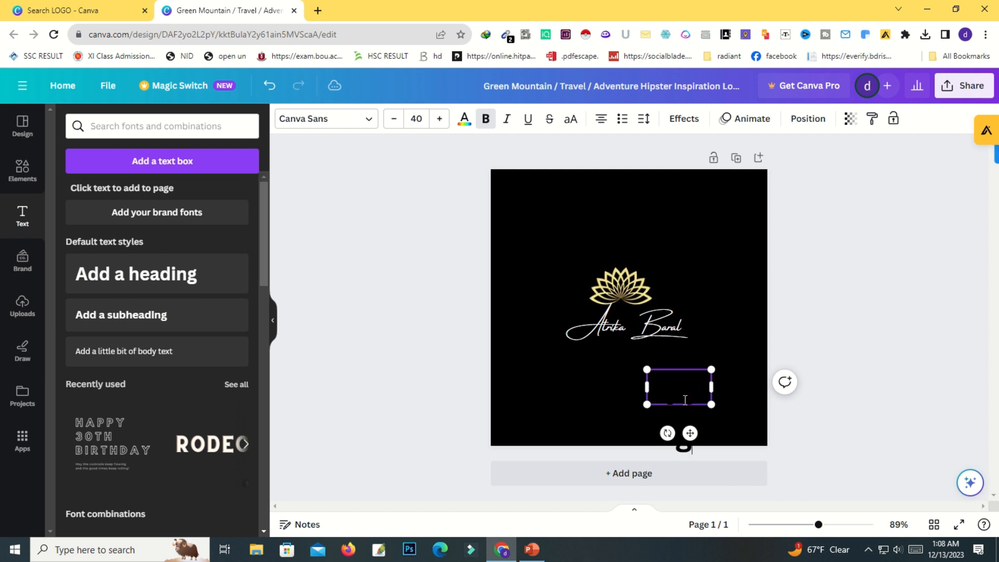
pyautogui.write('Digi')
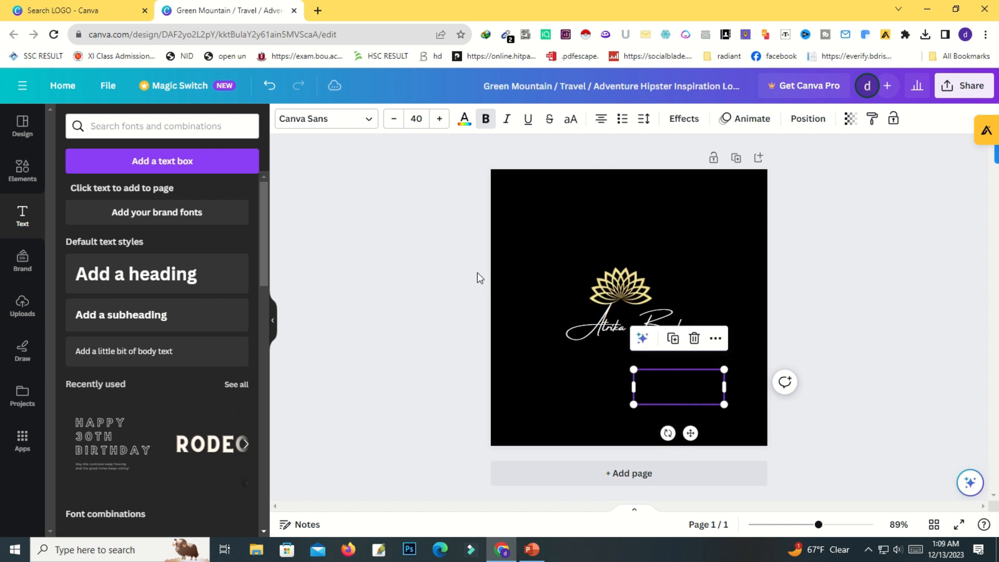
pyautogui.click(464, 123)
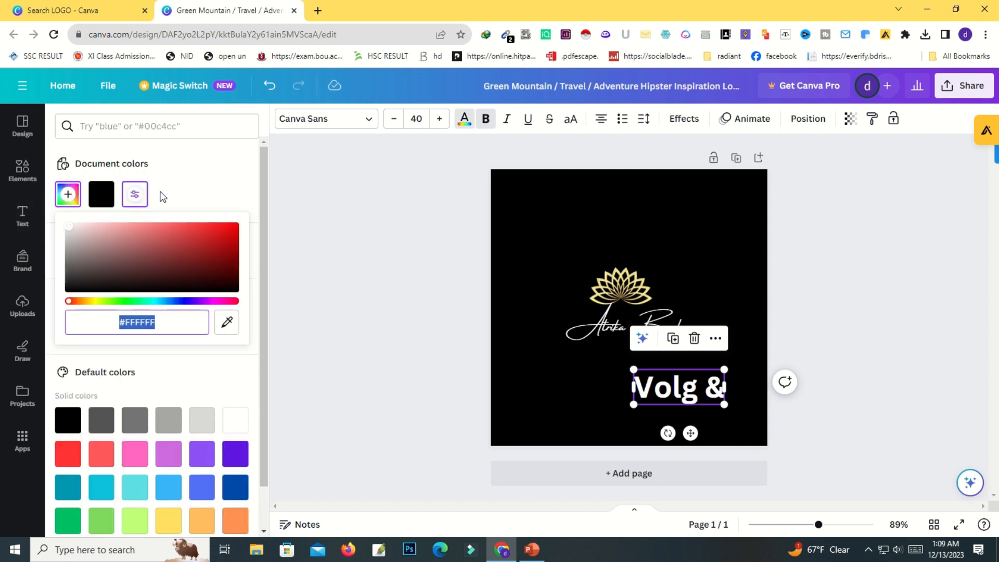
# Step: Widen the lower heading, centre it beneath the name and extend its text to "Volg & Tutorial"
pyautogui.click(730, 385)
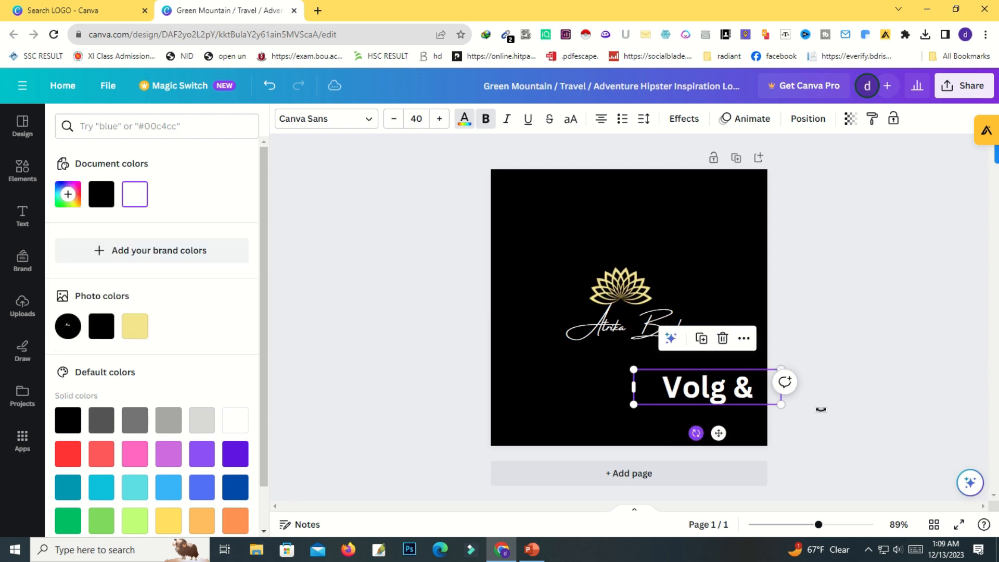
pyautogui.moveTo(716, 436); pyautogui.dragTo(620, 427)
pyautogui.doubleClick(655, 378)
pyautogui.click(656, 378)
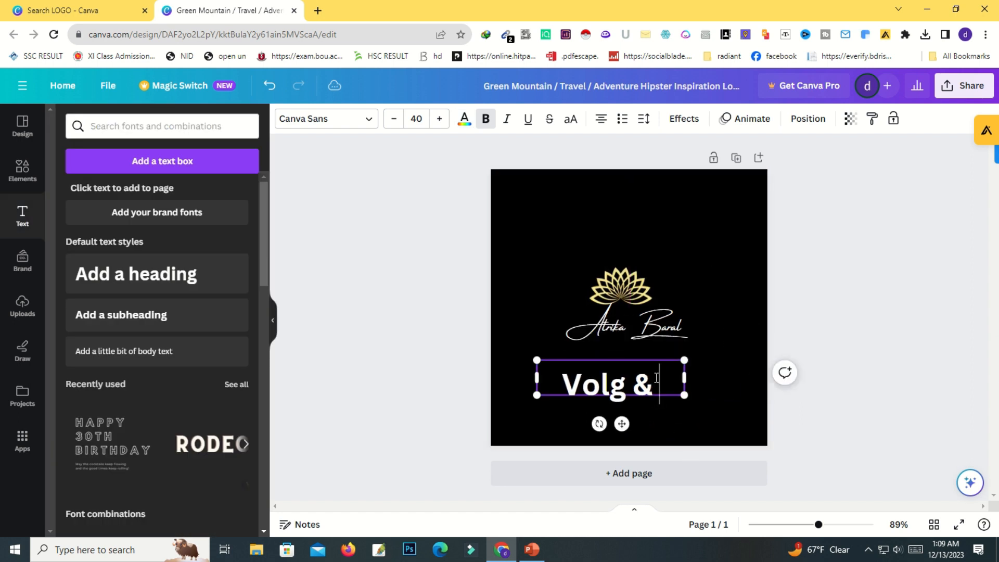
pyautogui.write('Tutorial')
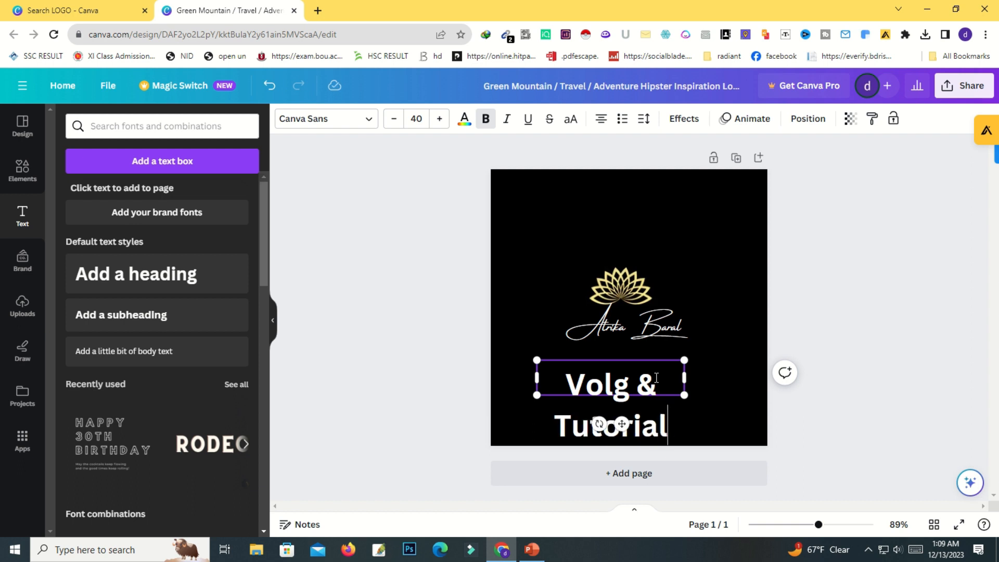
pyautogui.click(726, 422)
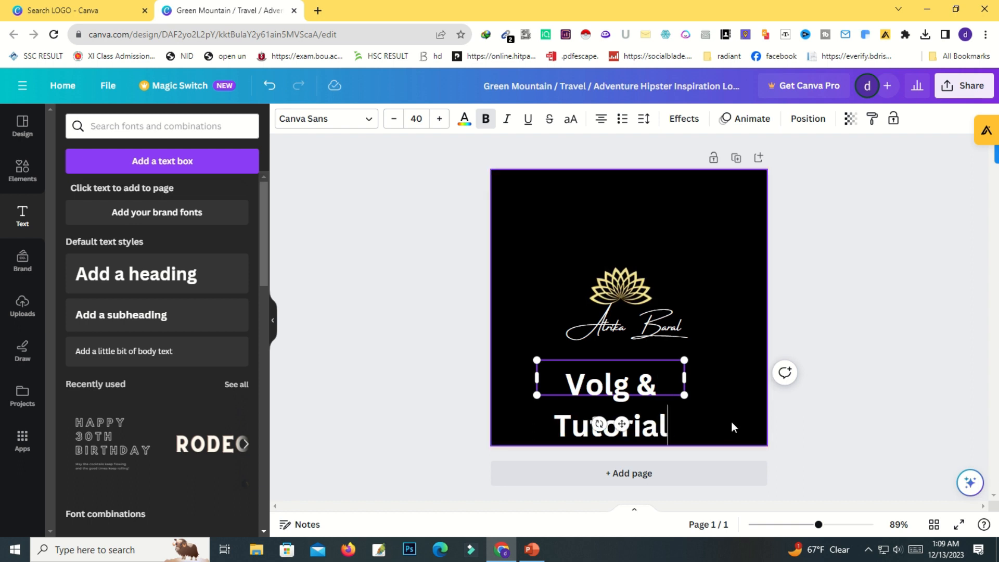
# Step: Widen the tagline's text box until "Volg & Tutorial" fits on one line, and move it up to sit centred beneath the name
pyautogui.click(681, 377)
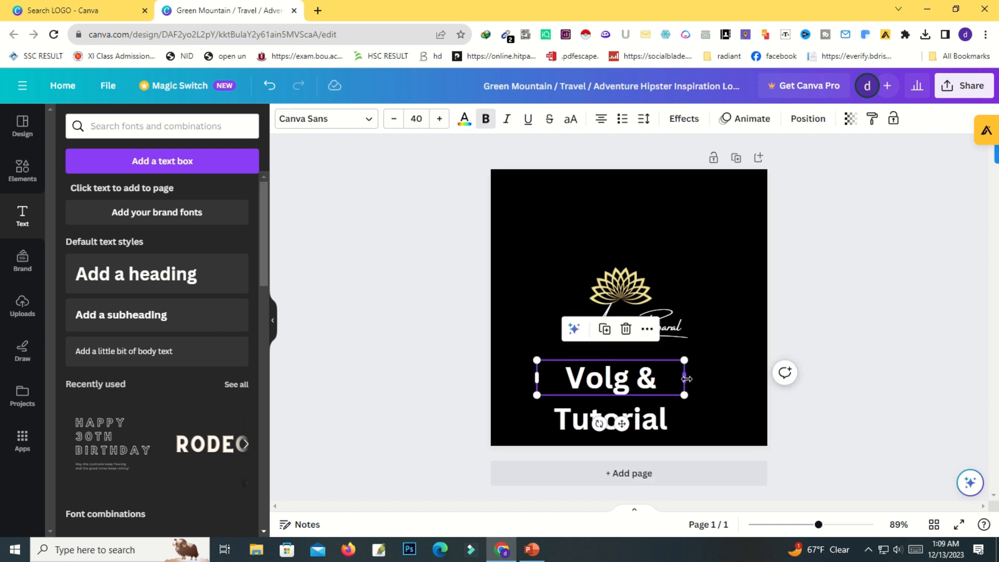
pyautogui.moveTo(687, 397); pyautogui.dragTo(757, 375)
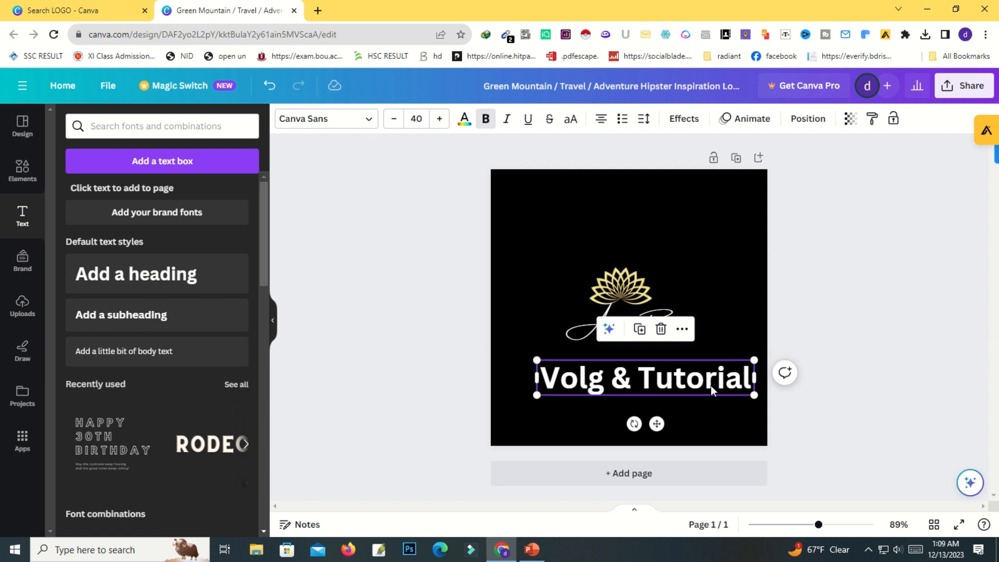
pyautogui.moveTo(656, 423); pyautogui.dragTo(640, 408)
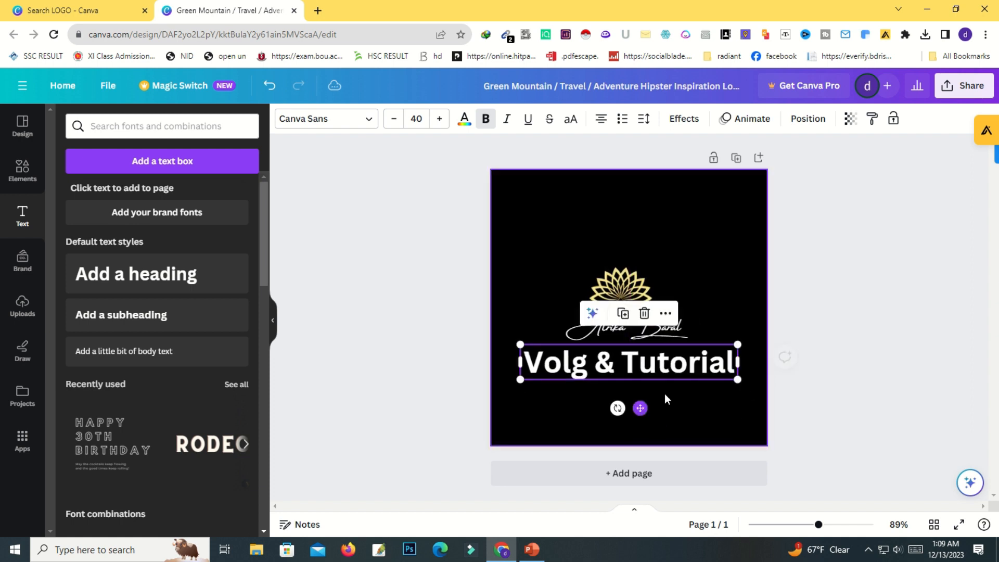
# Step: Find the Open Sans font and apply it to the "Volg & Tutorial" tagline
pyautogui.click(365, 121)
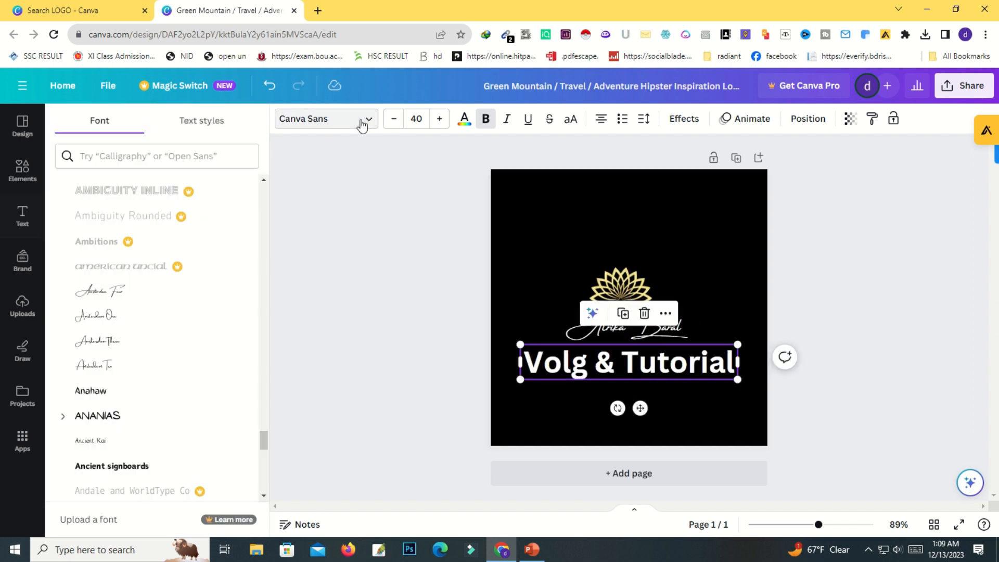
pyautogui.scroll(10, 151, 216)
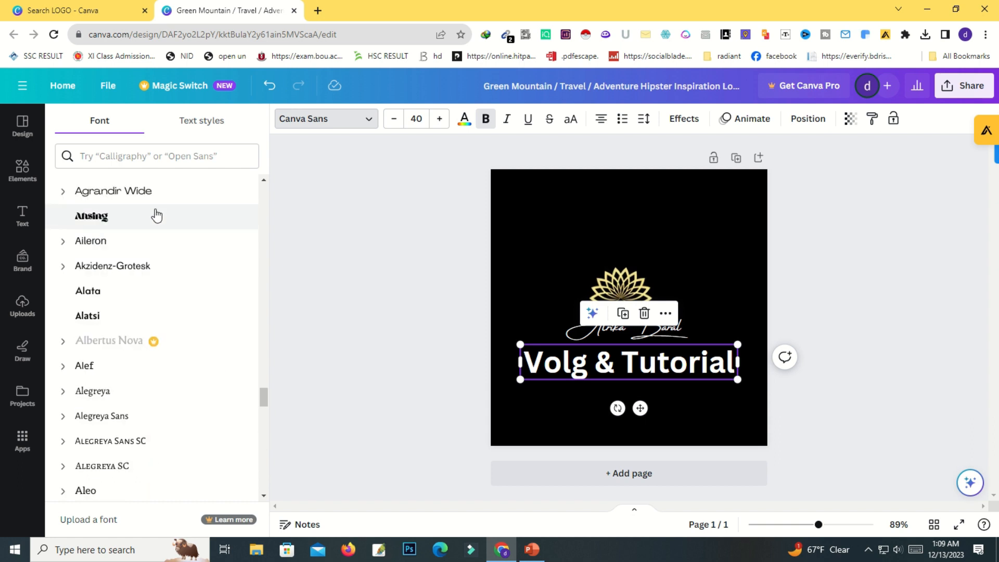
pyautogui.click(138, 156)
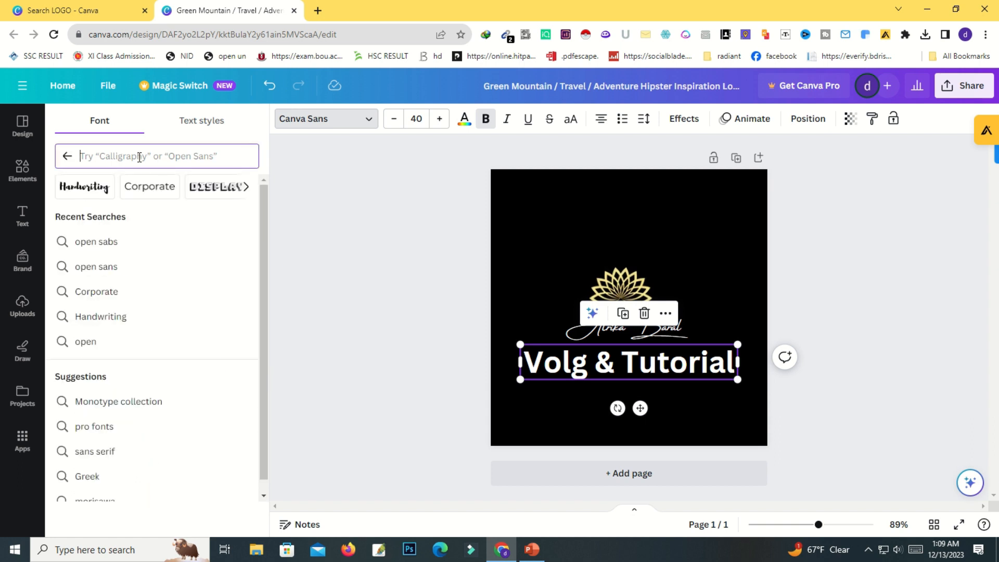
pyautogui.write('open sa')
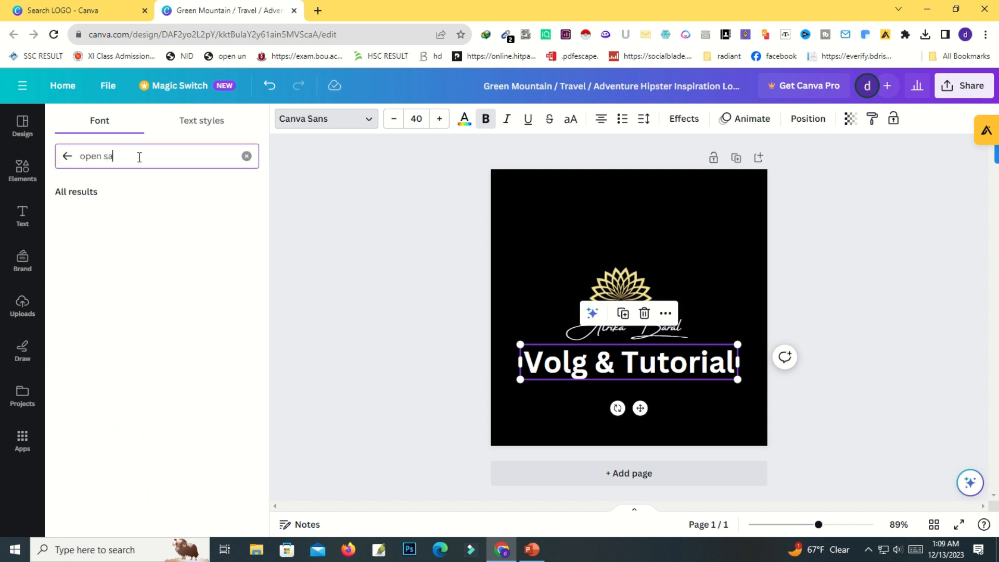
pyautogui.write('ns')
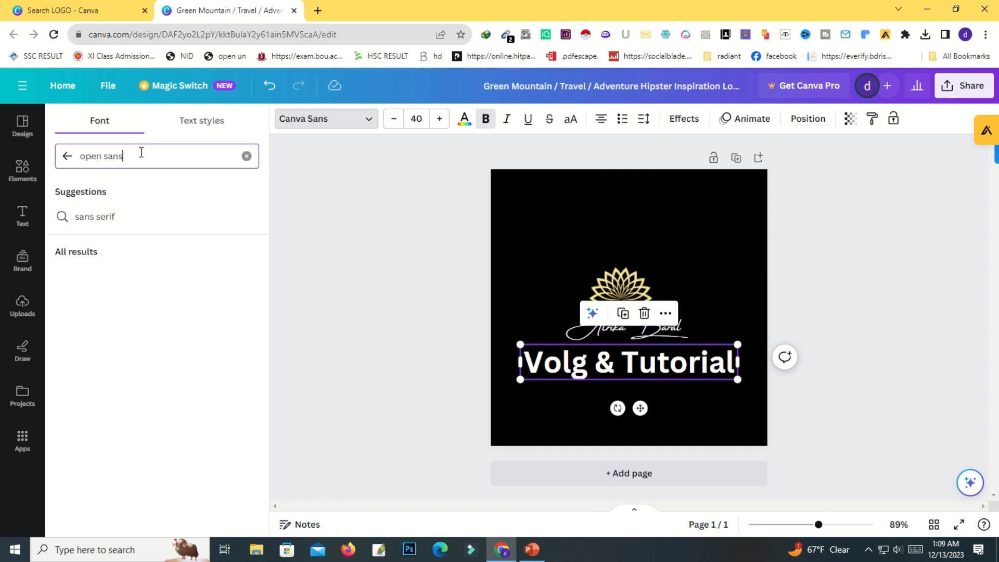
pyautogui.click(107, 274)
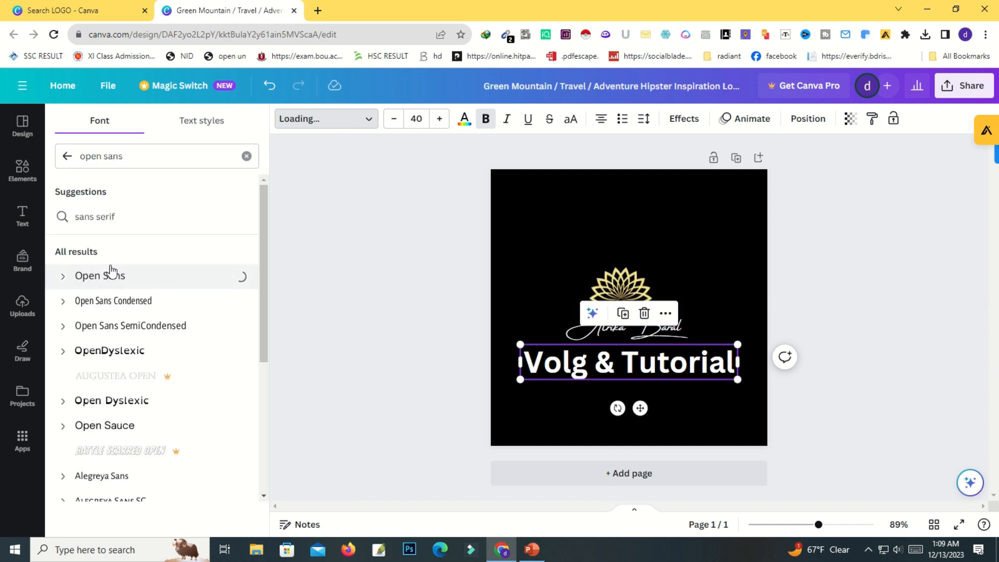
pyautogui.click(695, 389)
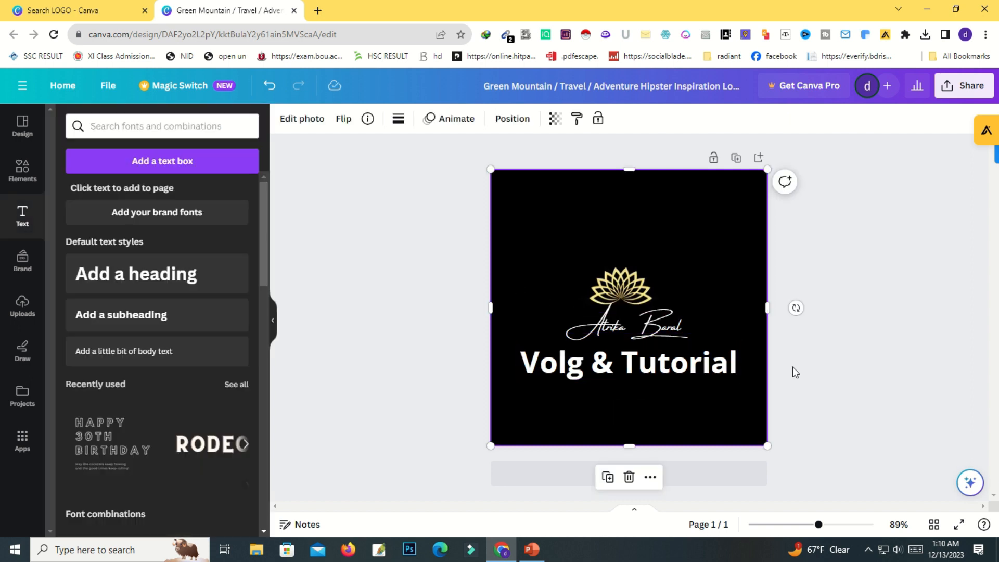
pyautogui.click(804, 373)
# Step: Switch the tagline to uppercase and widen its text box so it stays on one line
pyautogui.click(573, 361)
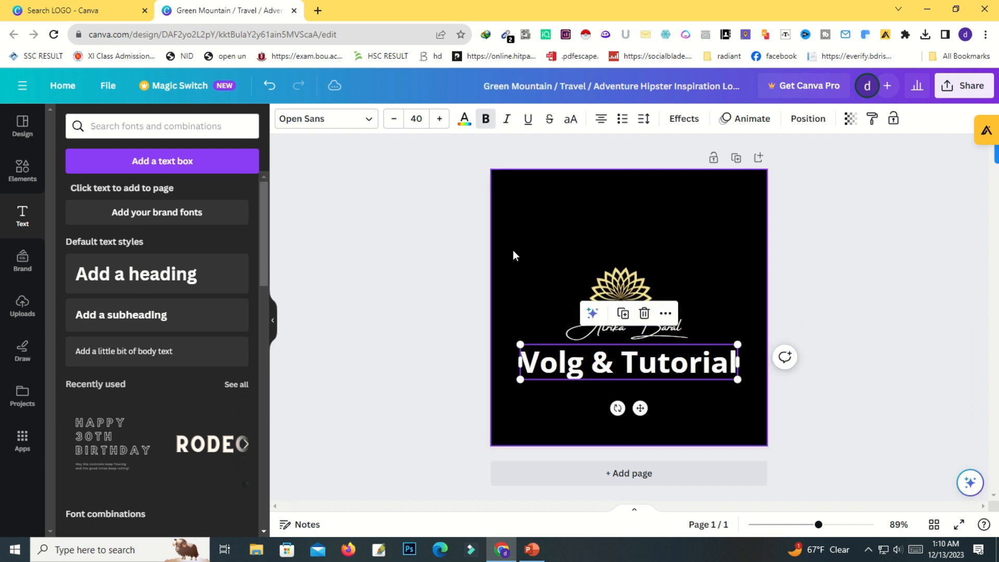
pyautogui.click(570, 120)
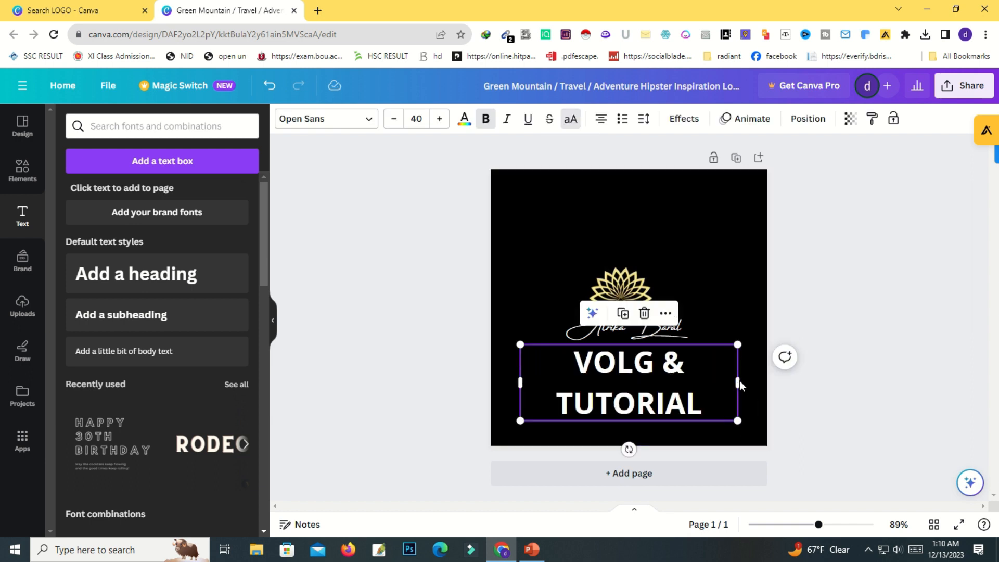
pyautogui.moveTo(739, 382); pyautogui.dragTo(783, 380)
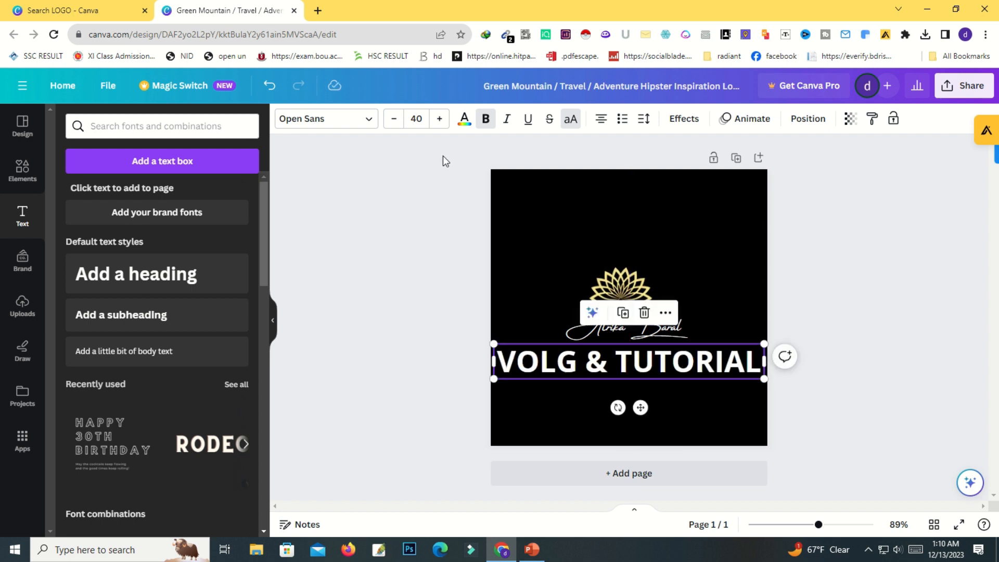
# Step: Reduce the tagline's font size to 31 and try it without bold before restoring the bold style
pyautogui.click(388, 124)
pyautogui.click(389, 124)
pyautogui.click(389, 124)
pyautogui.click(389, 124)
pyautogui.click(388, 124)
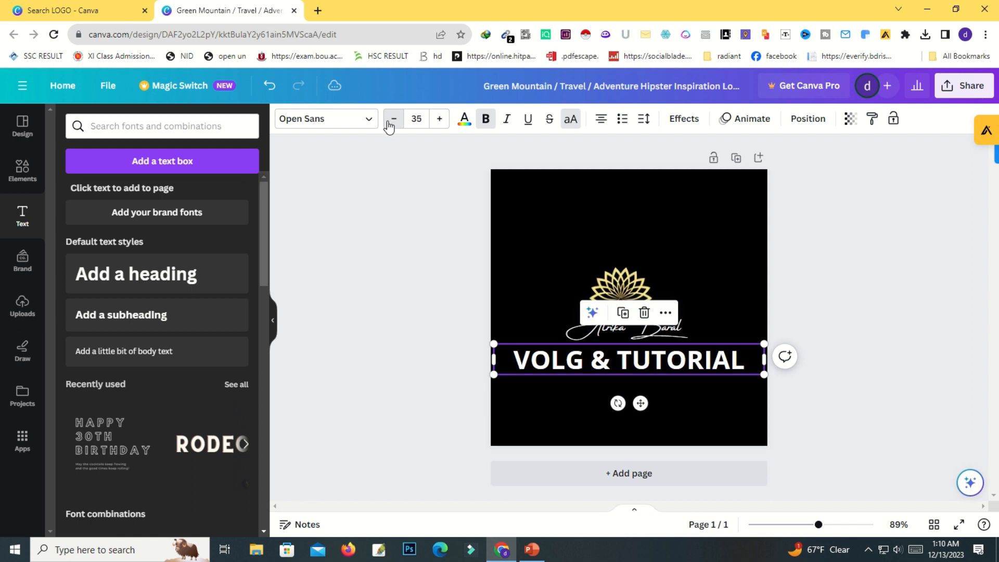
pyautogui.click(388, 124)
pyautogui.click(389, 124)
pyautogui.click(389, 124)
pyautogui.click(389, 124)
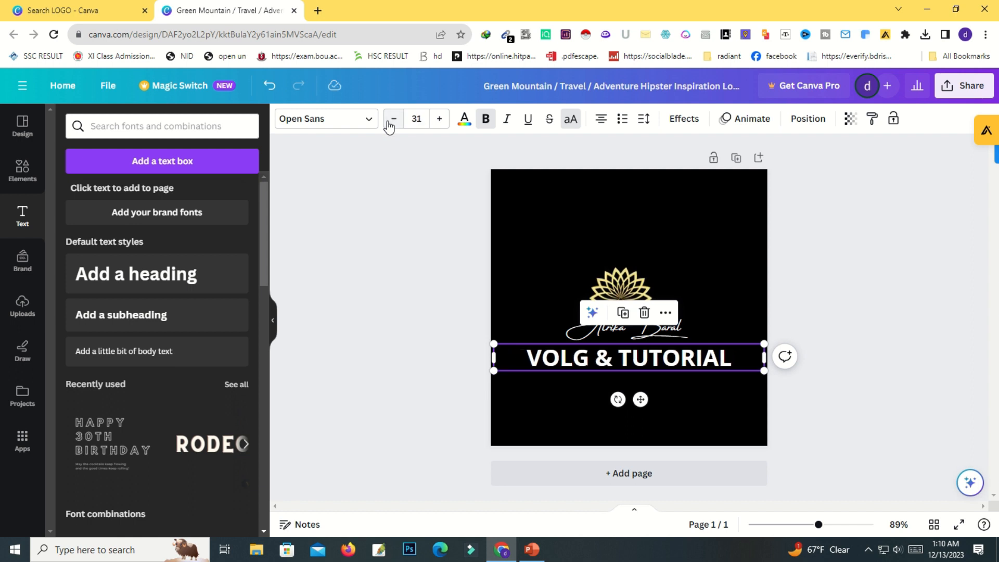
pyautogui.click(485, 121)
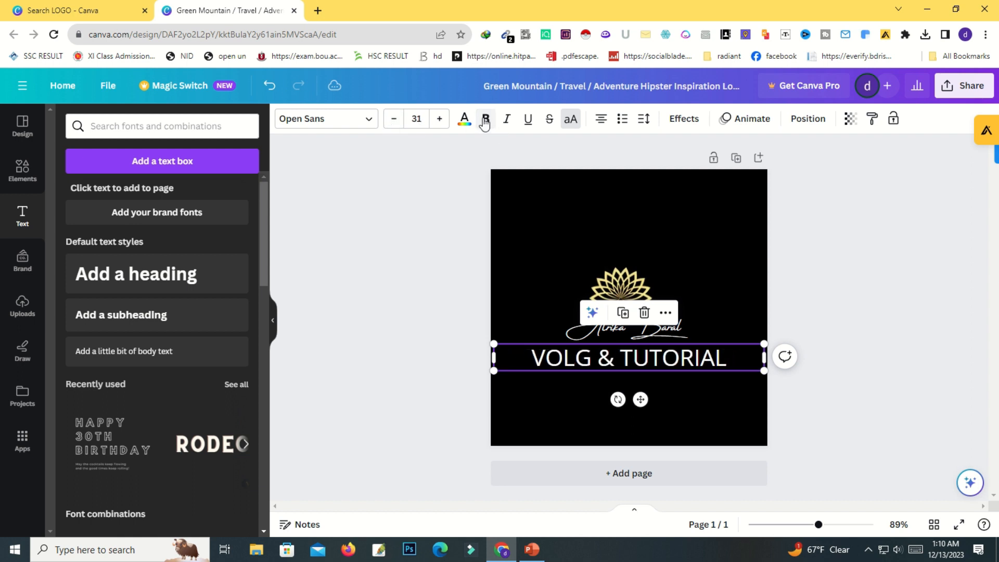
pyautogui.click(484, 122)
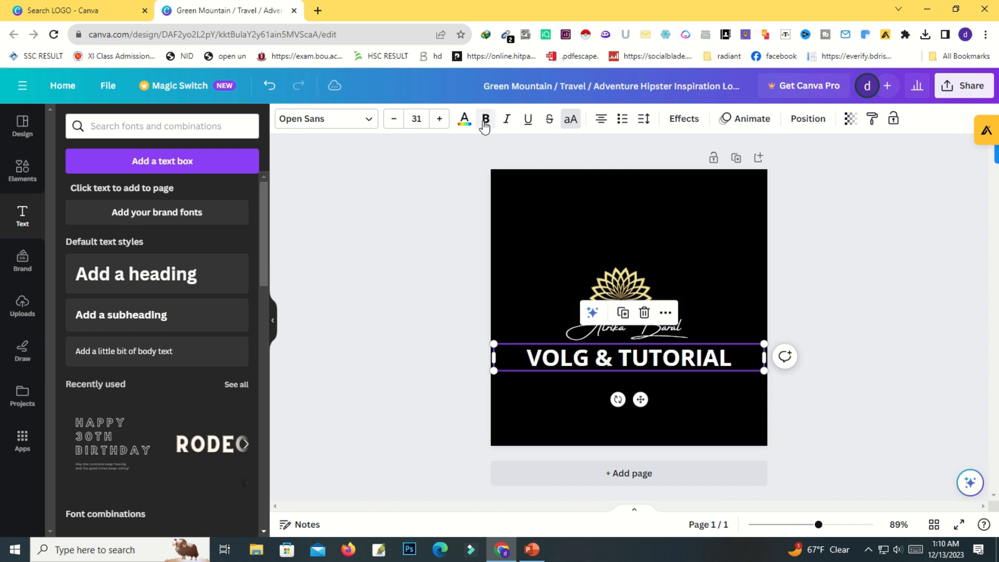
# Step: Reduce the bold tagline's font size further to 23
pyautogui.click(388, 125)
pyautogui.click(389, 125)
pyautogui.click(390, 125)
pyautogui.click(390, 125)
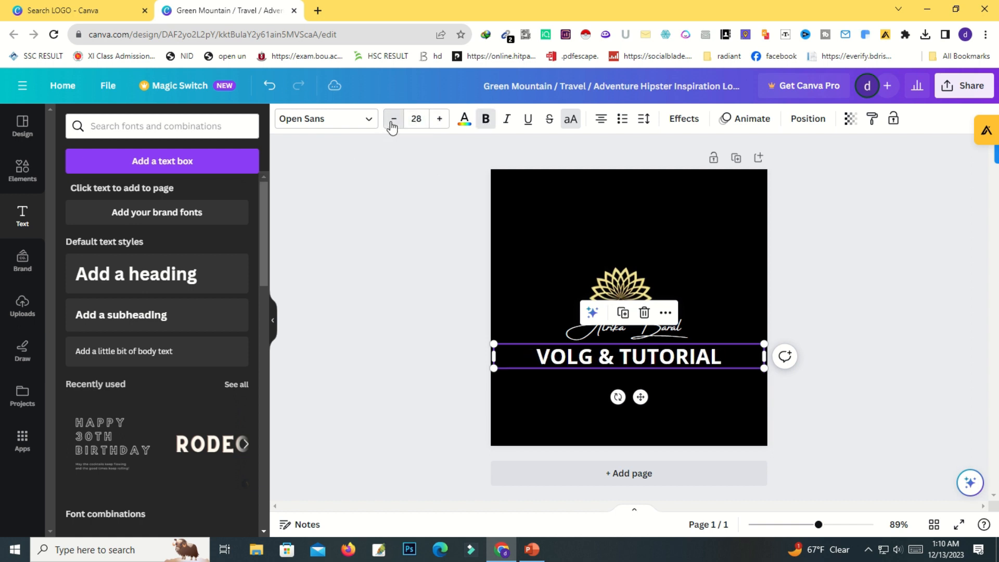
pyautogui.click(390, 125)
pyautogui.click(390, 125)
pyautogui.click(392, 125)
pyautogui.click(391, 124)
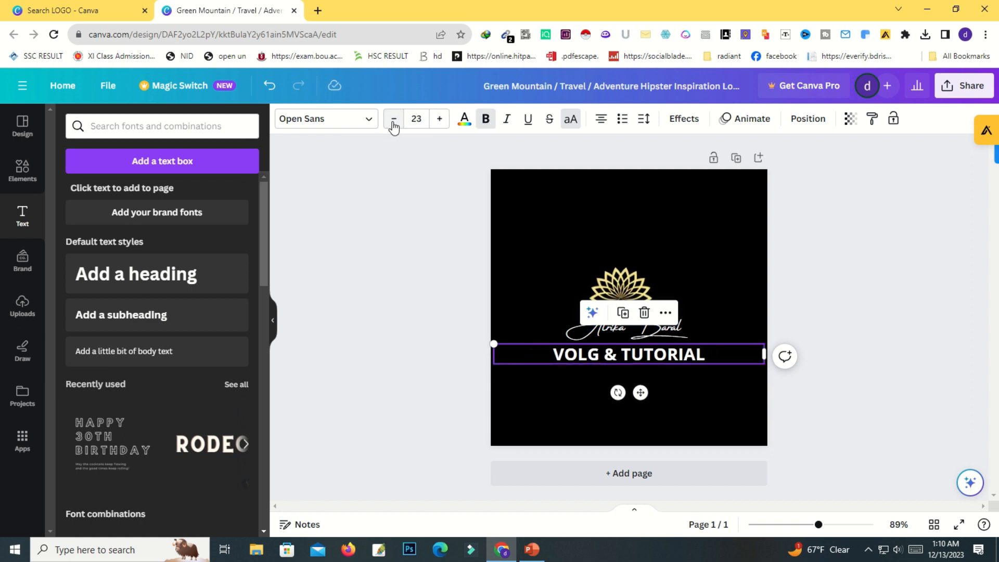
# Step: Check the tagline against the name and shrink its font size to 19
pyautogui.click(714, 276)
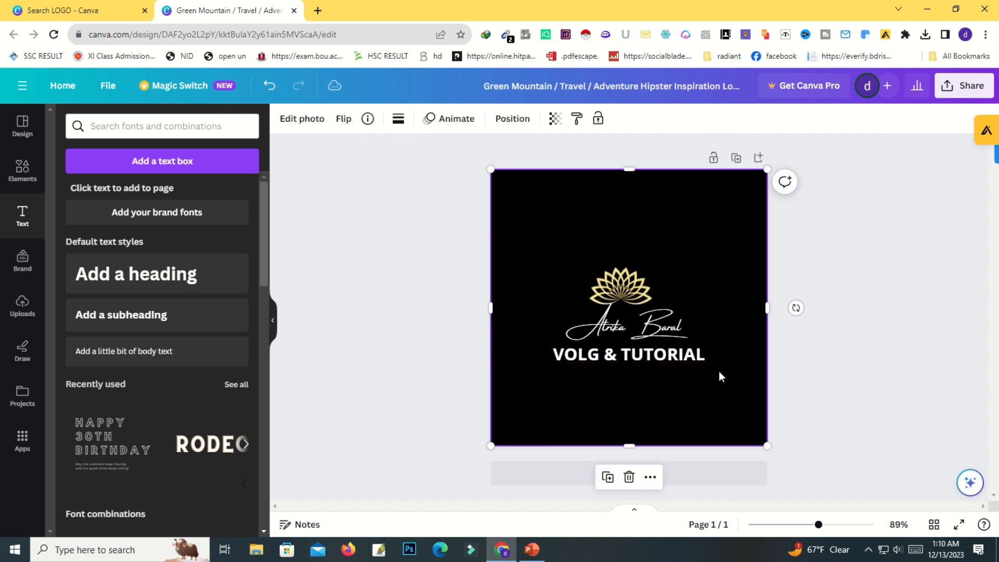
pyautogui.click(685, 356)
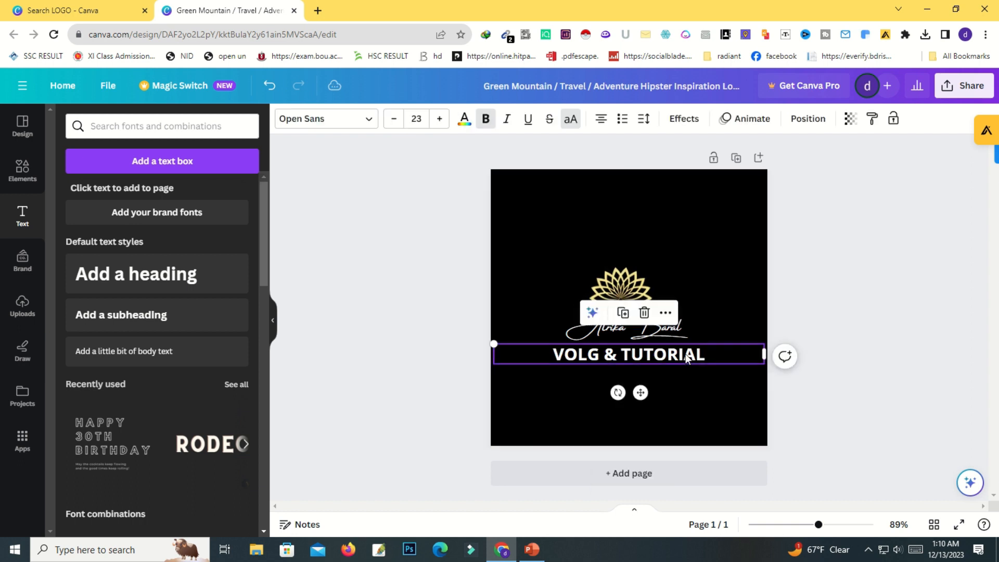
pyautogui.click(394, 119)
pyautogui.click(393, 119)
pyautogui.click(394, 119)
pyautogui.click(394, 120)
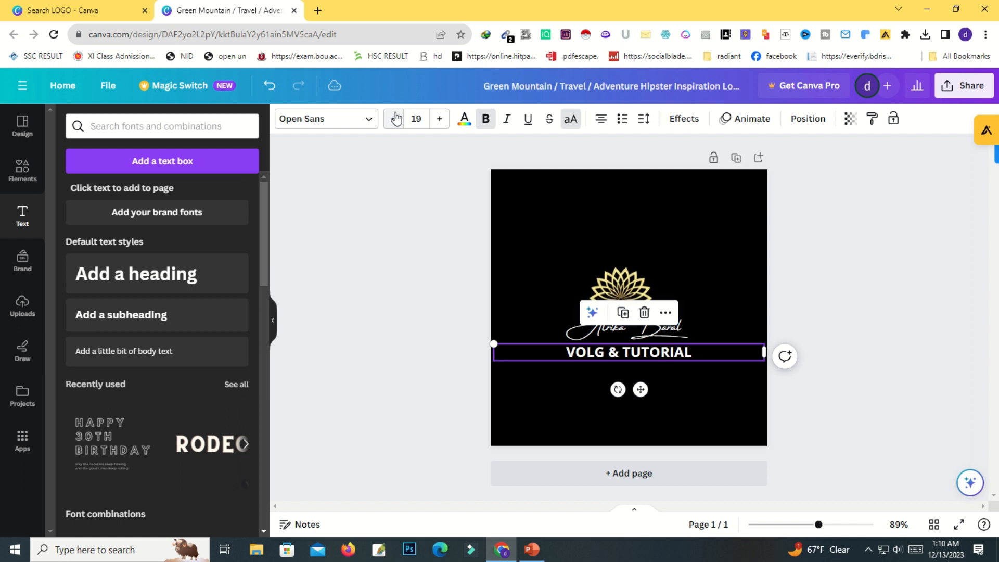
# Step: Increase the tagline's letter spacing to 307
pyautogui.click(644, 119)
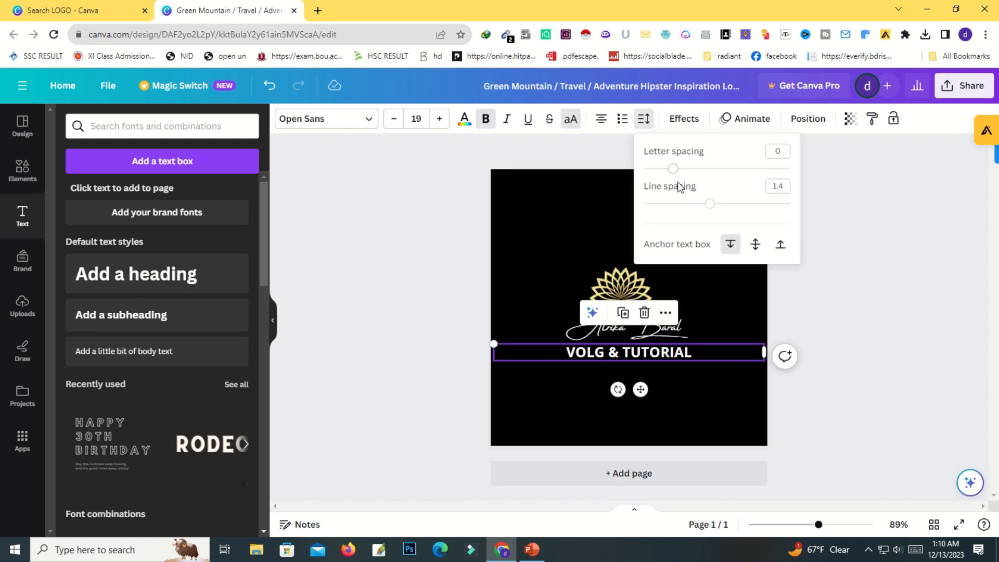
pyautogui.moveTo(673, 169); pyautogui.dragTo(720, 175)
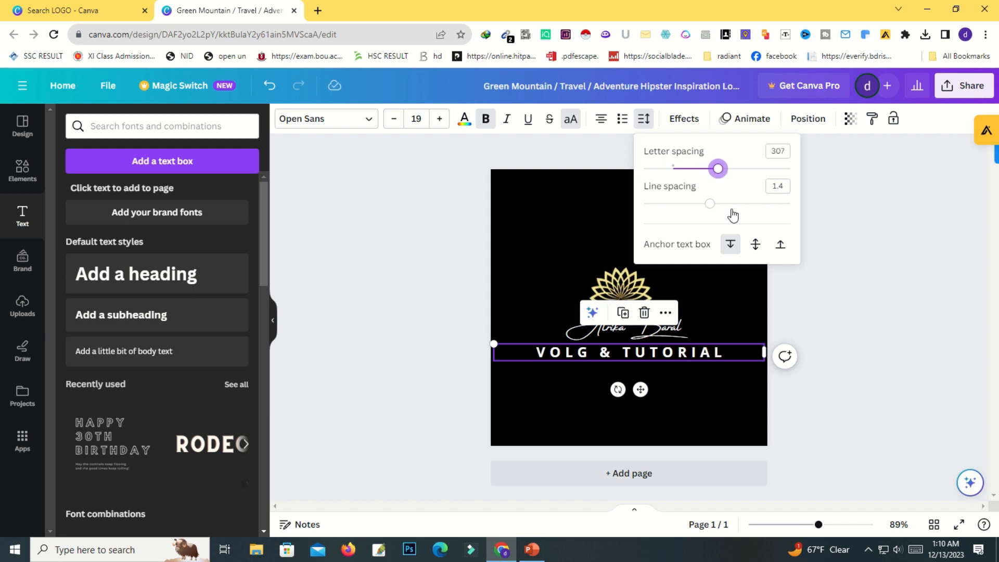
pyautogui.click(789, 315)
pyautogui.click(726, 276)
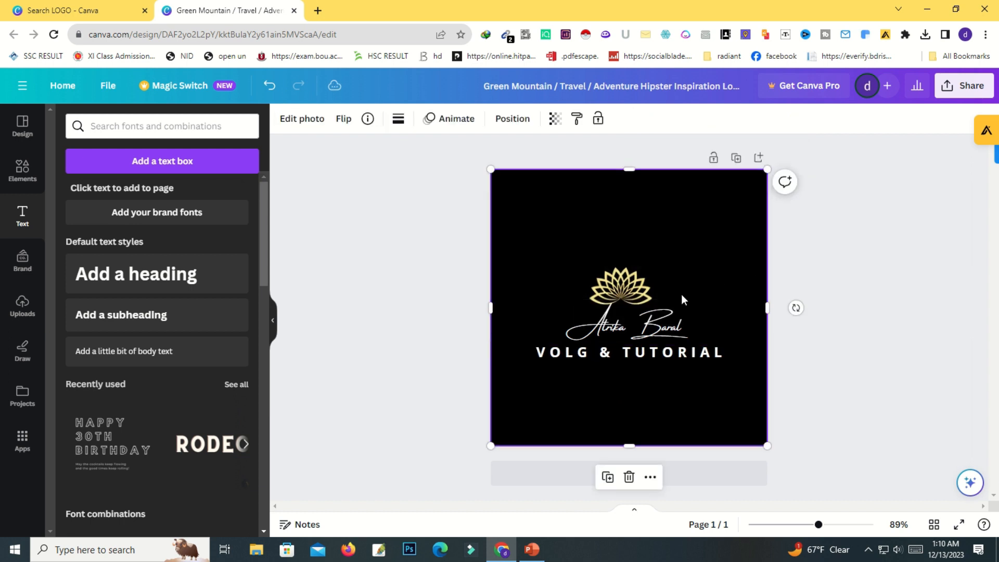
# Step: Apply a Shadow effect to the tagline and set the shadow direction to 93
pyautogui.moveTo(819, 527); pyautogui.dragTo(829, 526)
pyautogui.scroll(-1, 695, 366)
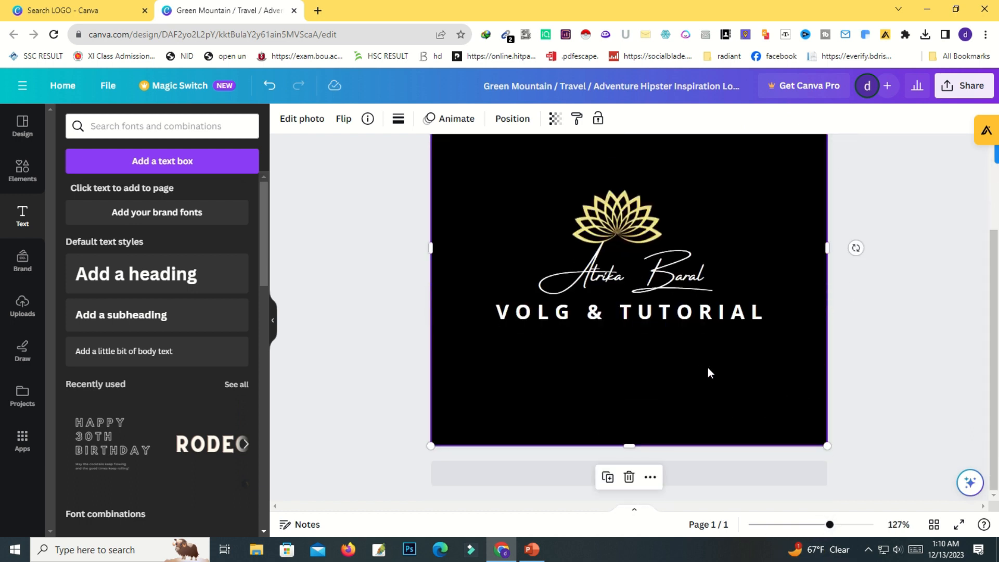
pyautogui.click(600, 309)
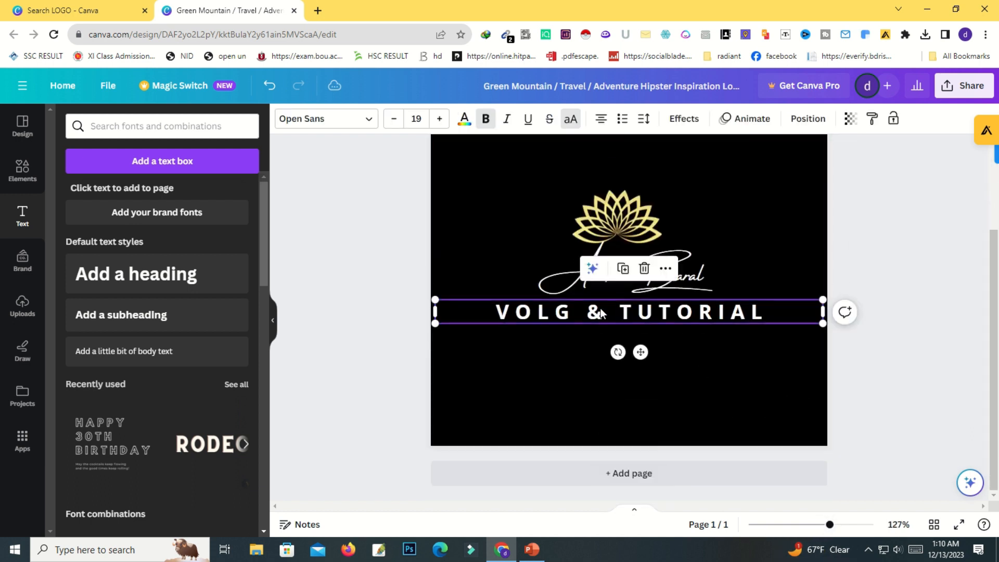
pyautogui.click(686, 120)
pyautogui.click(151, 208)
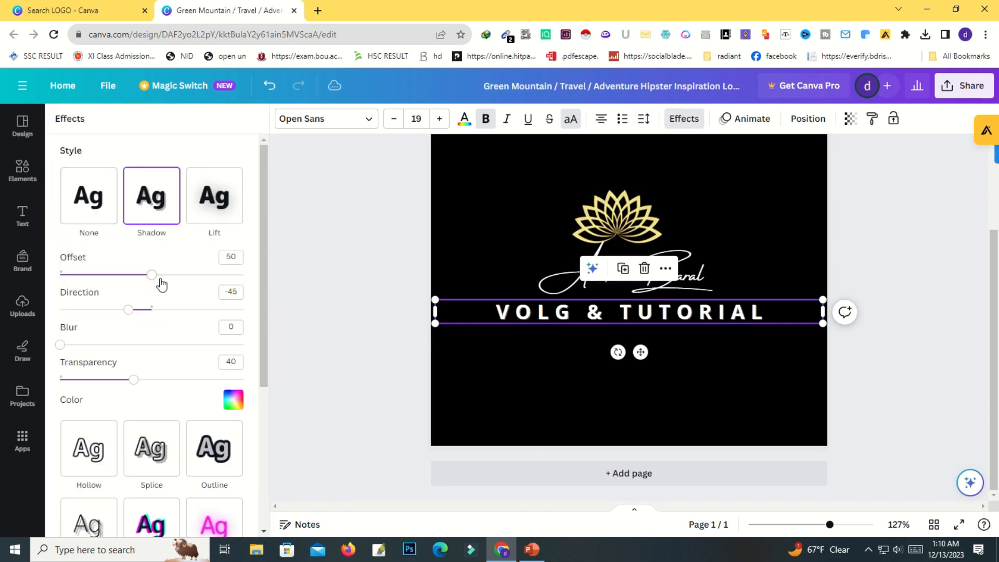
pyautogui.moveTo(151, 308); pyautogui.dragTo(200, 311)
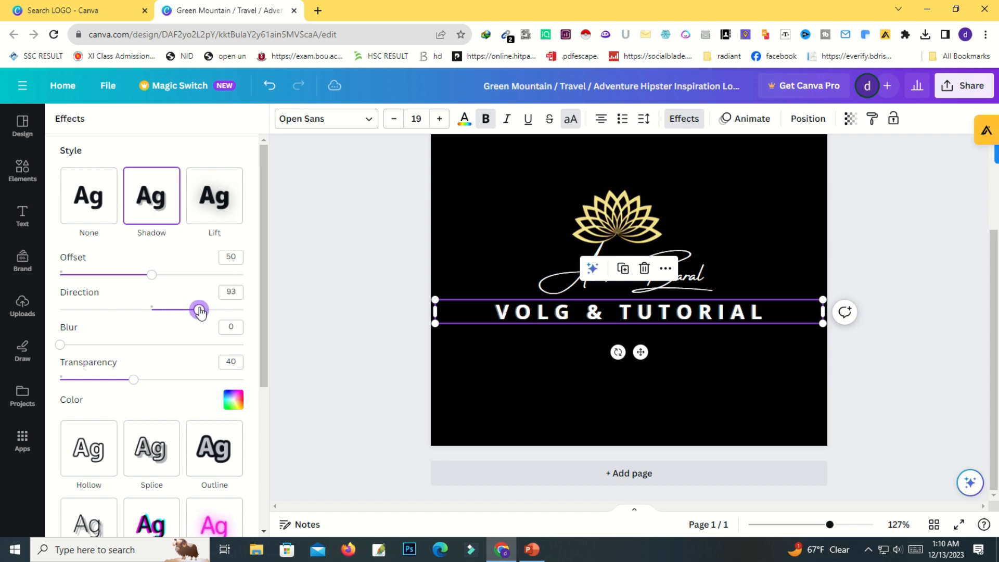
pyautogui.click(739, 402)
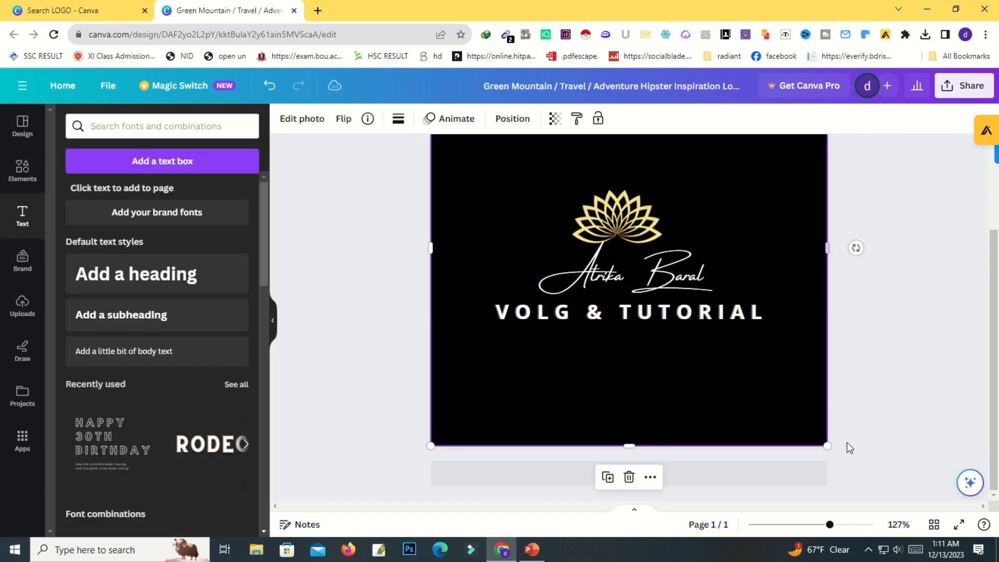
# Step: Italicize the signature-style name beneath the lotus
pyautogui.moveTo(831, 525); pyautogui.dragTo(835, 526)
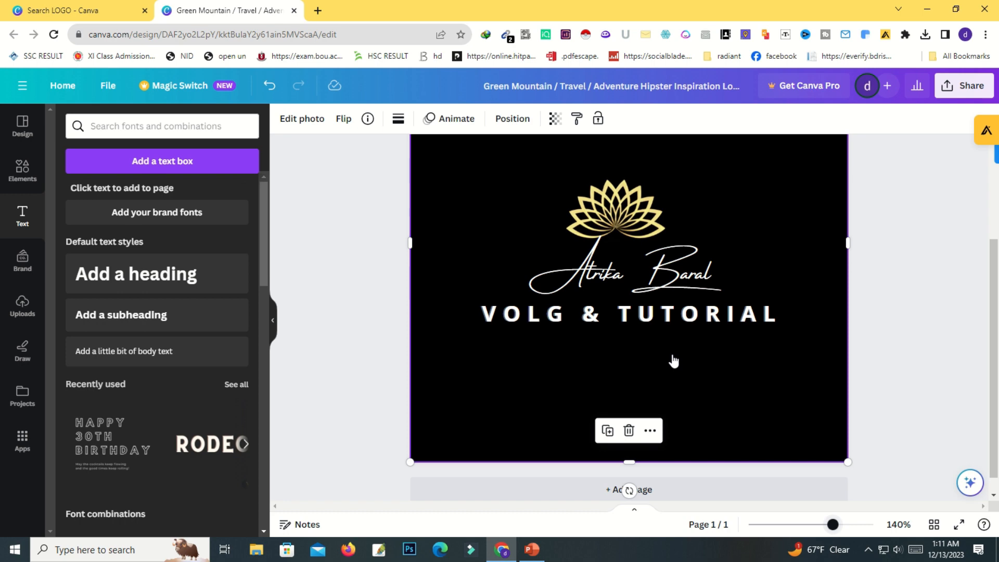
pyautogui.click(668, 276)
pyautogui.scroll(3, 664, 275)
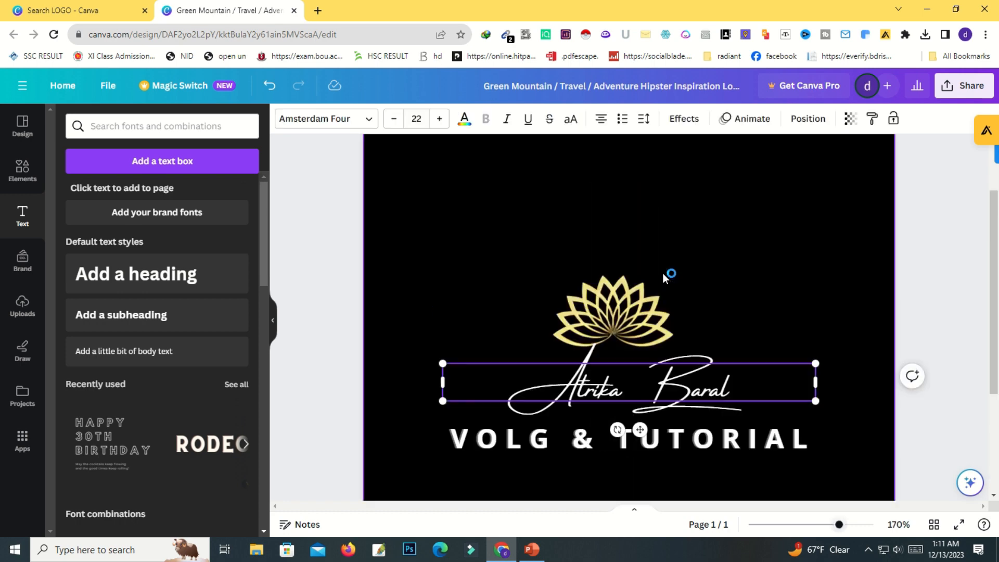
pyautogui.click(853, 267)
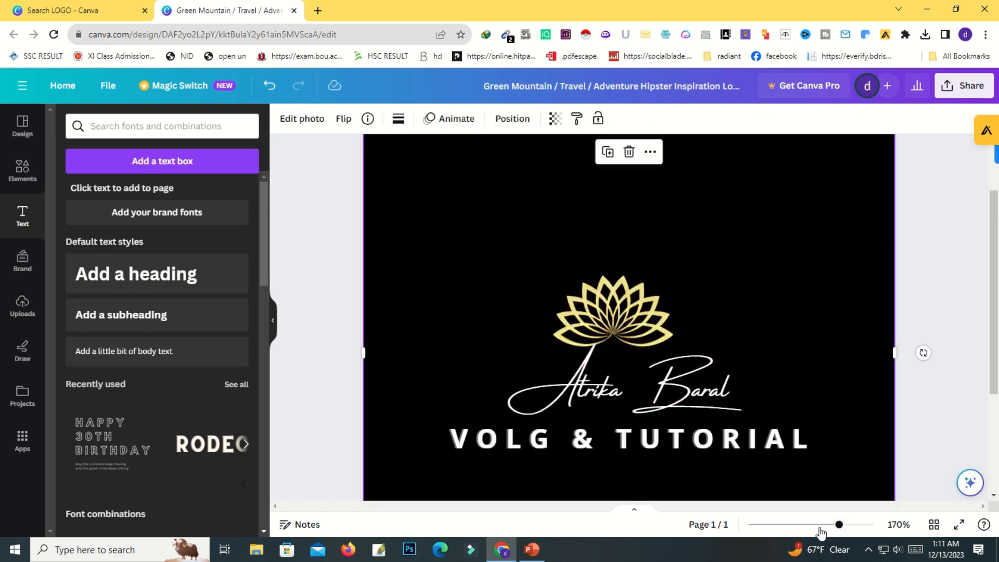
pyautogui.moveTo(838, 524); pyautogui.dragTo(851, 526)
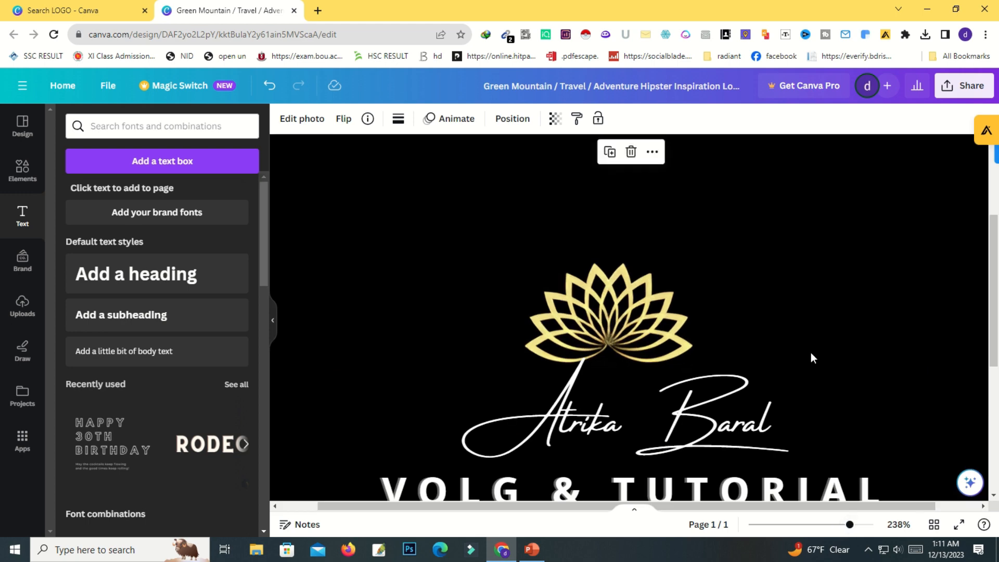
pyautogui.scroll(-3, 809, 349)
pyautogui.click(670, 298)
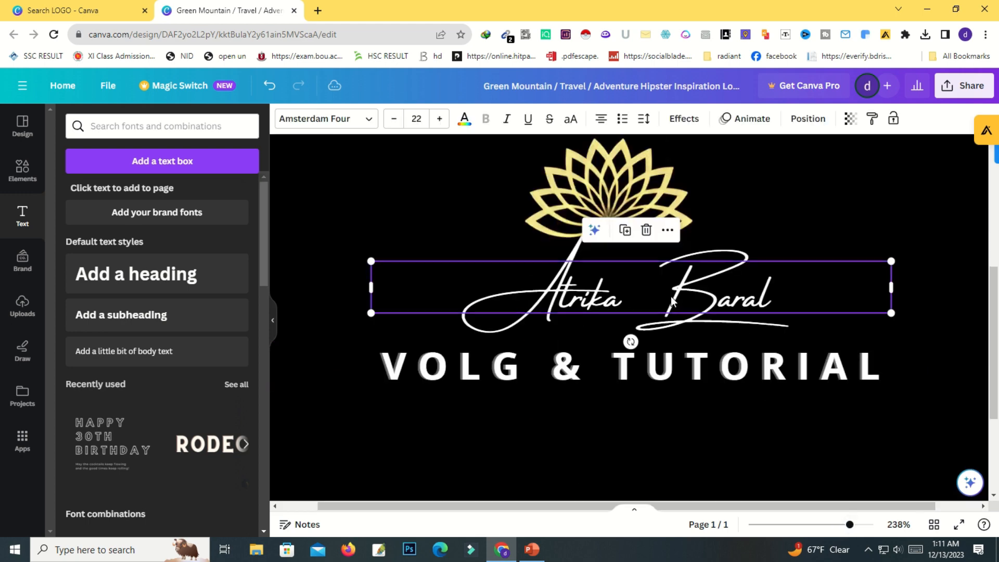
pyautogui.click(866, 367)
pyautogui.click(720, 301)
pyautogui.doubleClick(720, 301)
pyautogui.press('Escape')
pyautogui.click(505, 119)
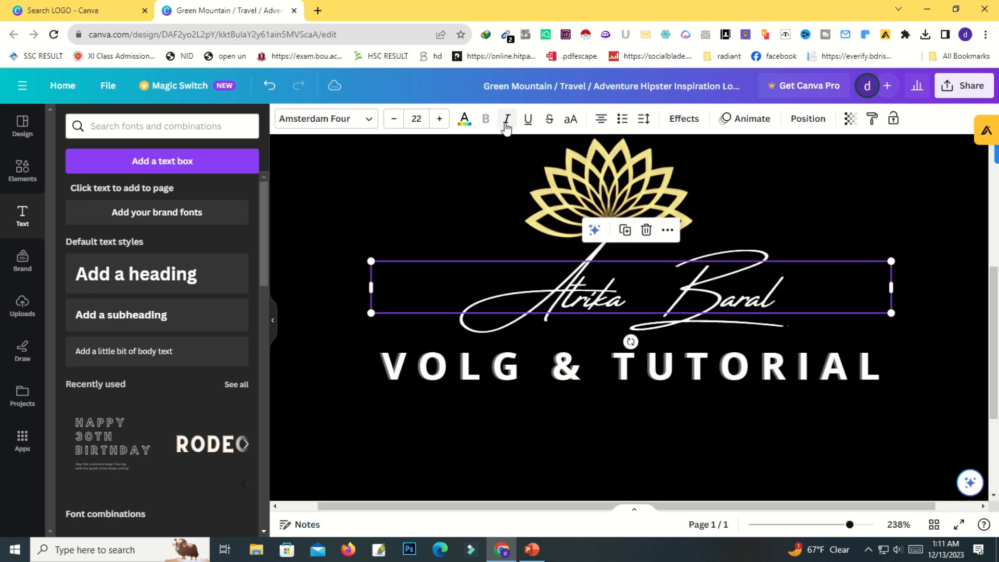
pyautogui.click(740, 217)
pyautogui.scroll(1, 742, 213)
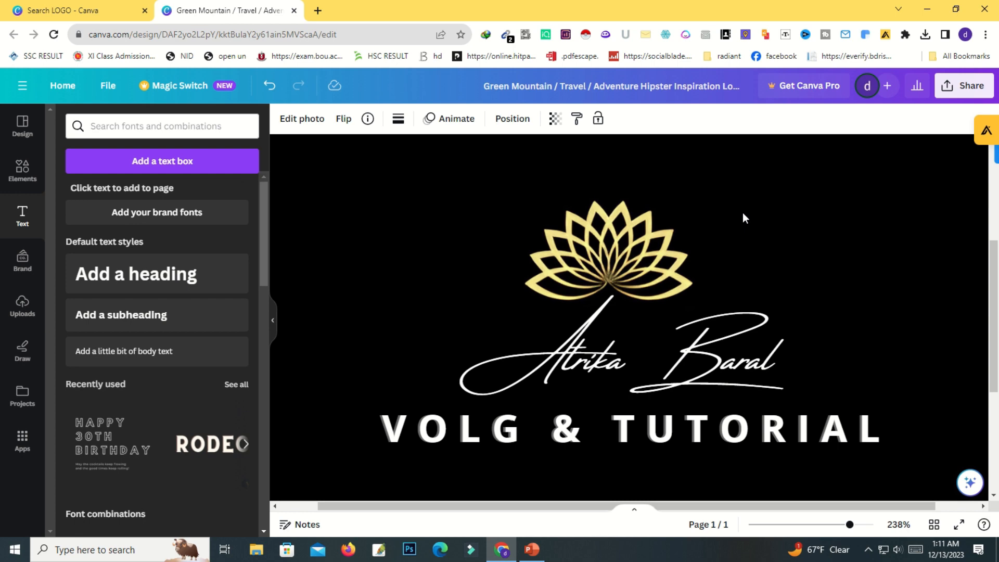
# Step: Move the name up so its first letter meets the lotus's base, and narrow its text box to fit the lettering
pyautogui.click(721, 362)
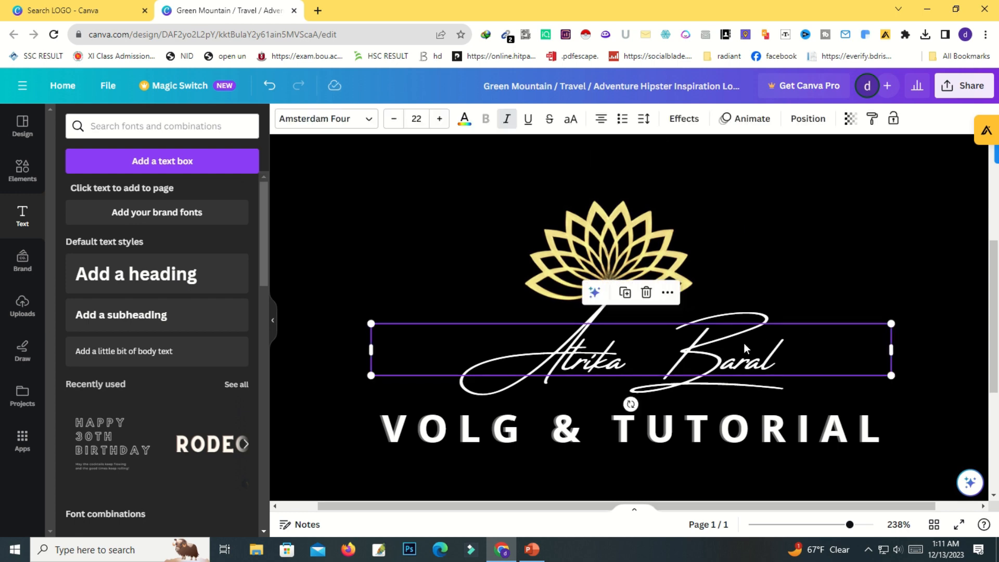
pyautogui.moveTo(744, 341); pyautogui.dragTo(740, 329)
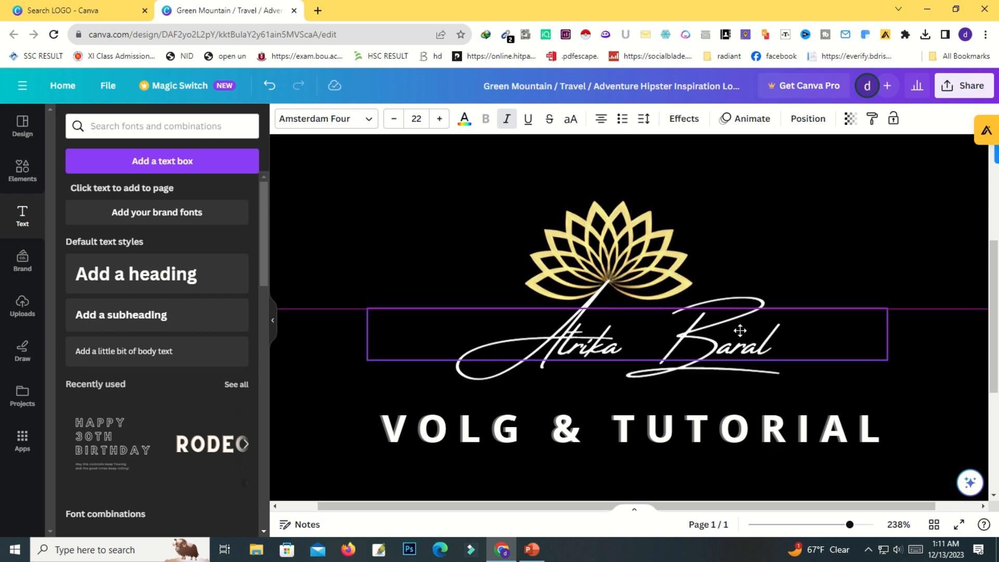
pyautogui.moveTo(740, 330); pyautogui.dragTo(741, 331)
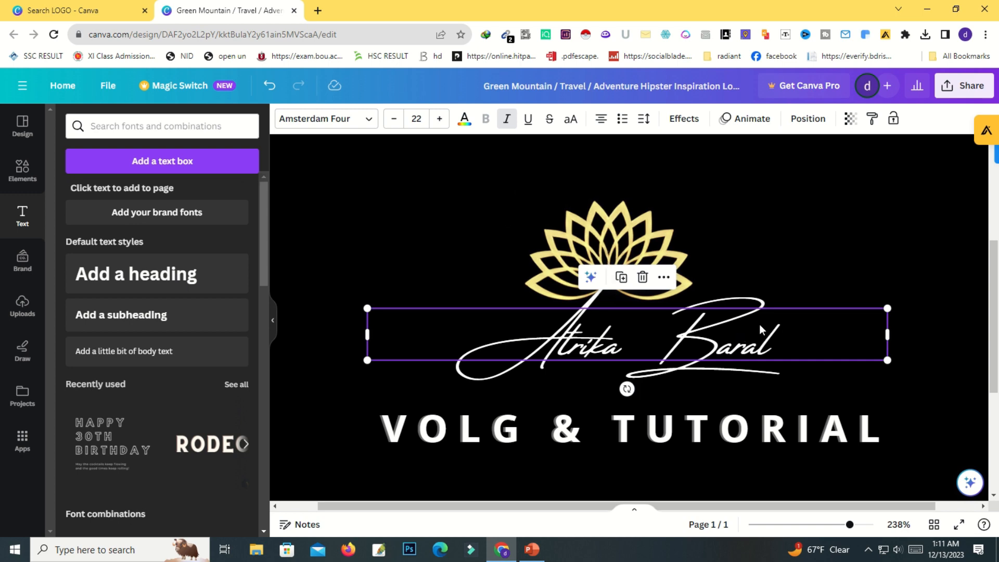
pyautogui.moveTo(806, 332); pyautogui.dragTo(743, 336)
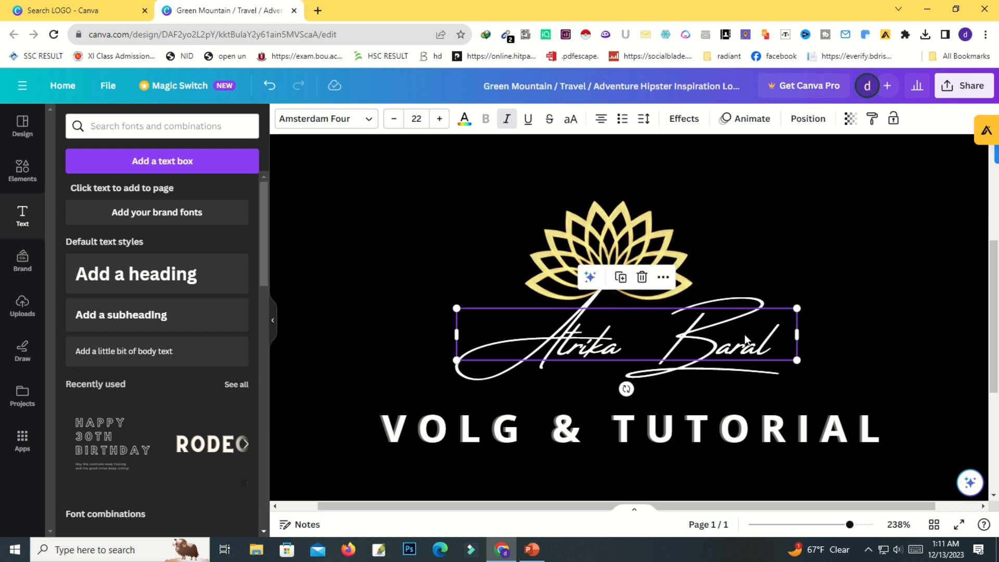
pyautogui.click(573, 273)
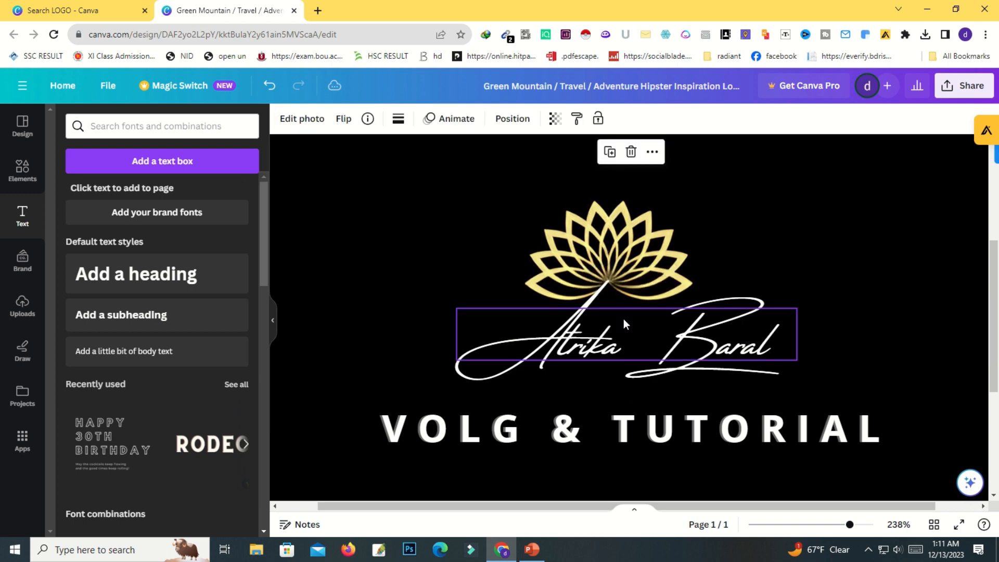
# Step: Recolor the signature-style name with the golden yellow from the default solid colors
pyautogui.click(748, 351)
pyautogui.click(464, 119)
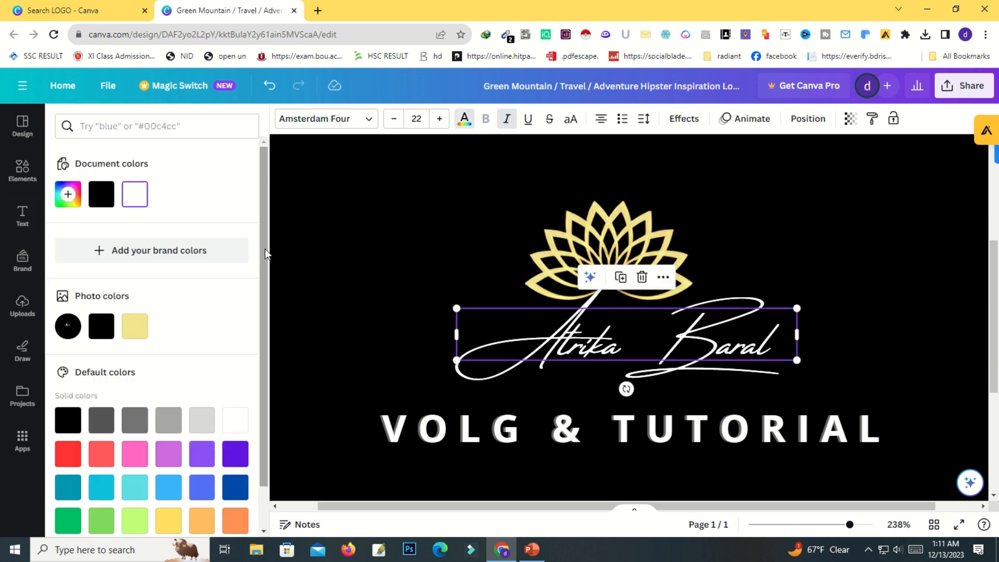
pyautogui.click(170, 514)
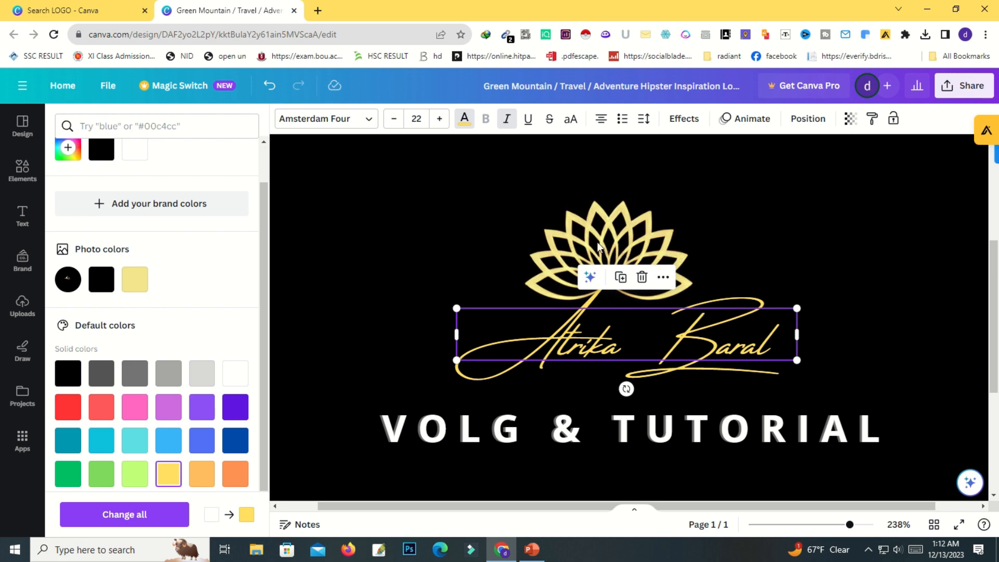
pyautogui.click(792, 237)
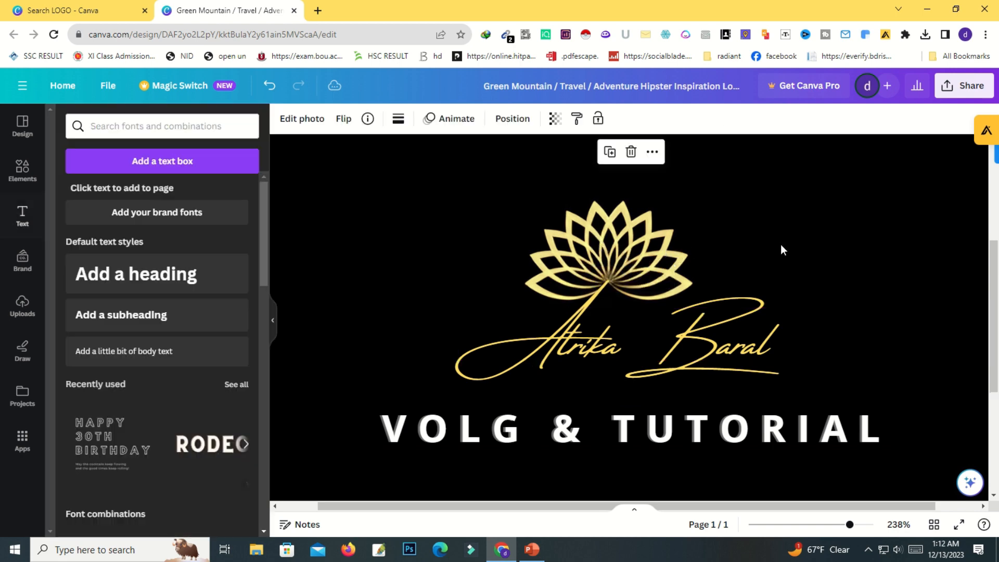
# Step: Apply a Shadow effect to the name and set the shadow direction to 94
pyautogui.click(681, 351)
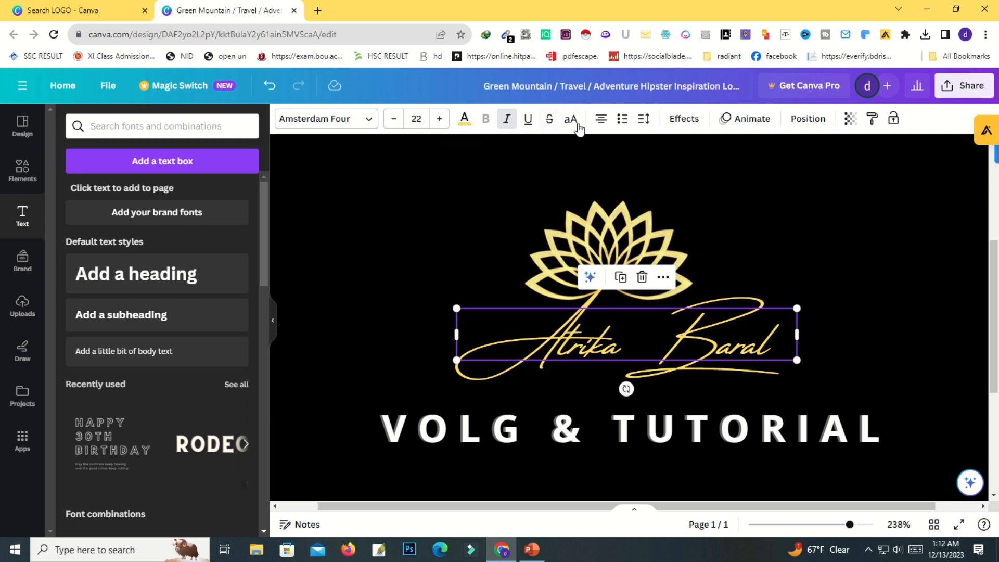
pyautogui.click(684, 120)
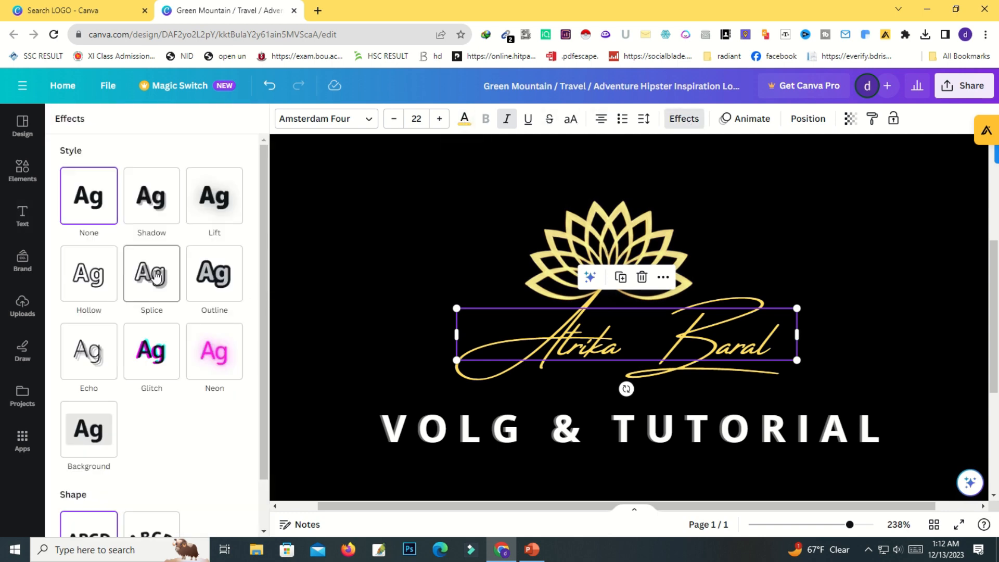
pyautogui.scroll(-1, 151, 276)
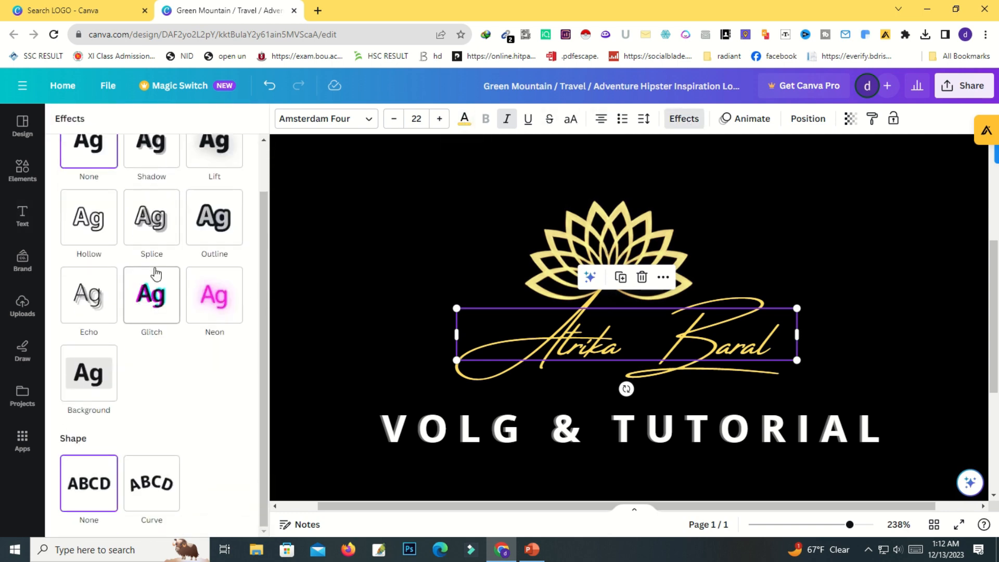
pyautogui.click(154, 156)
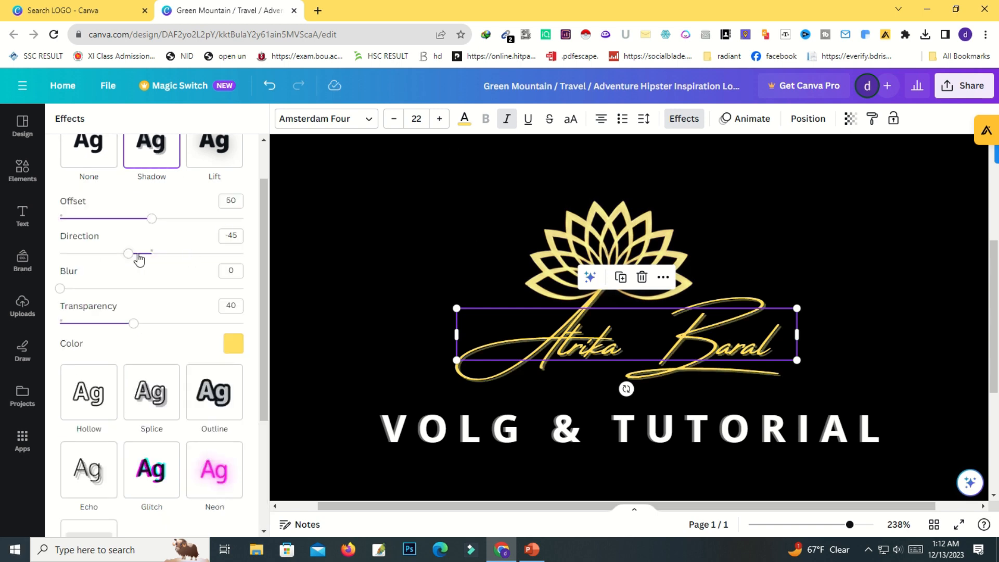
pyautogui.moveTo(129, 254); pyautogui.dragTo(199, 255)
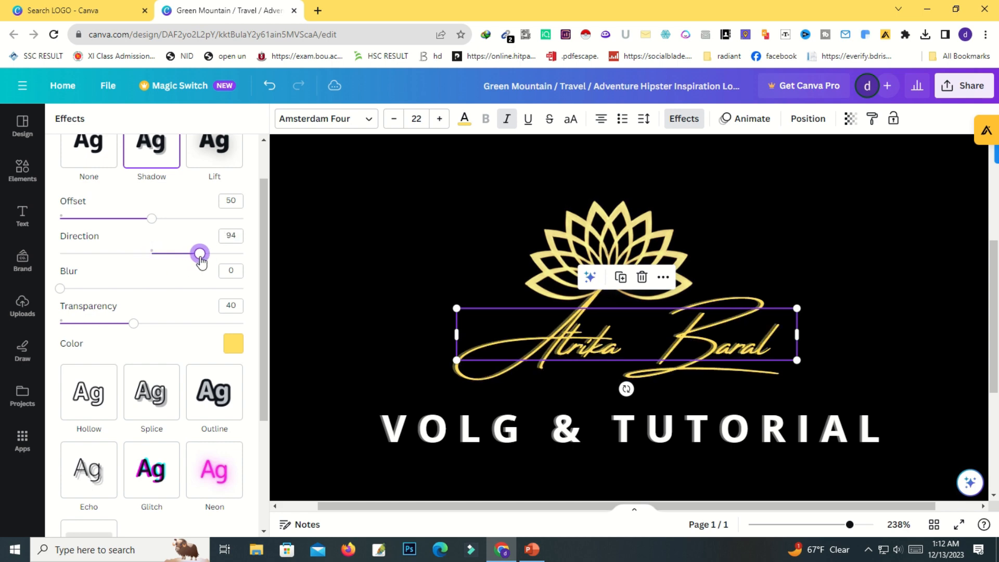
pyautogui.click(772, 299)
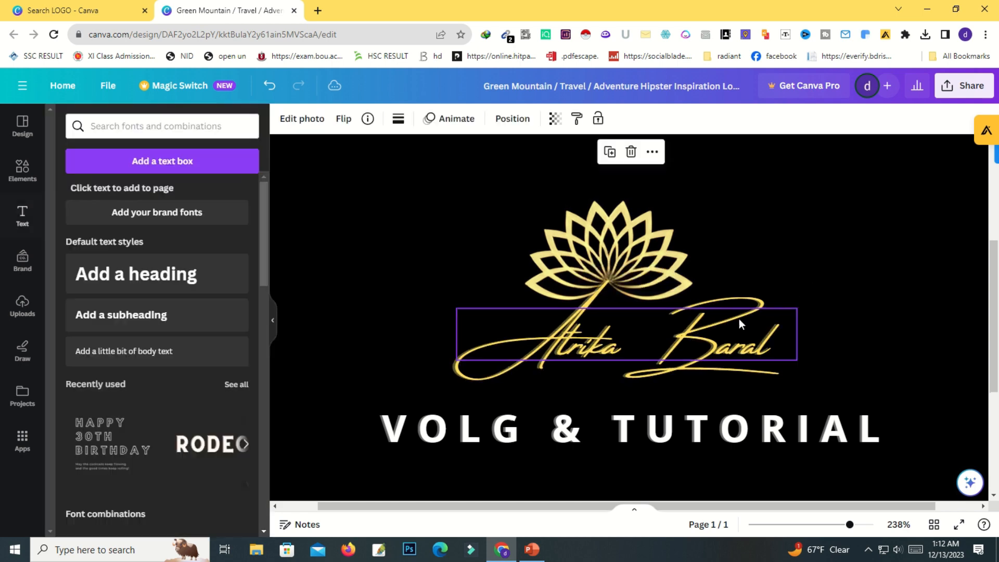
# Step: Shift the name slightly sideways to line up its first letter's stroke with the center of the lotus's base
pyautogui.scroll(-2, 843, 313)
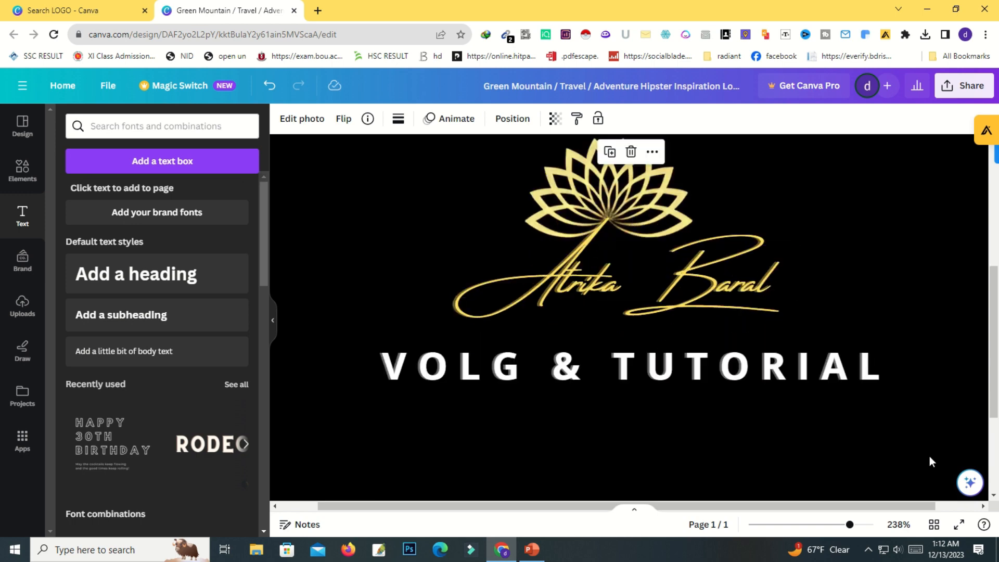
pyautogui.moveTo(994, 303); pyautogui.dragTo(994, 290)
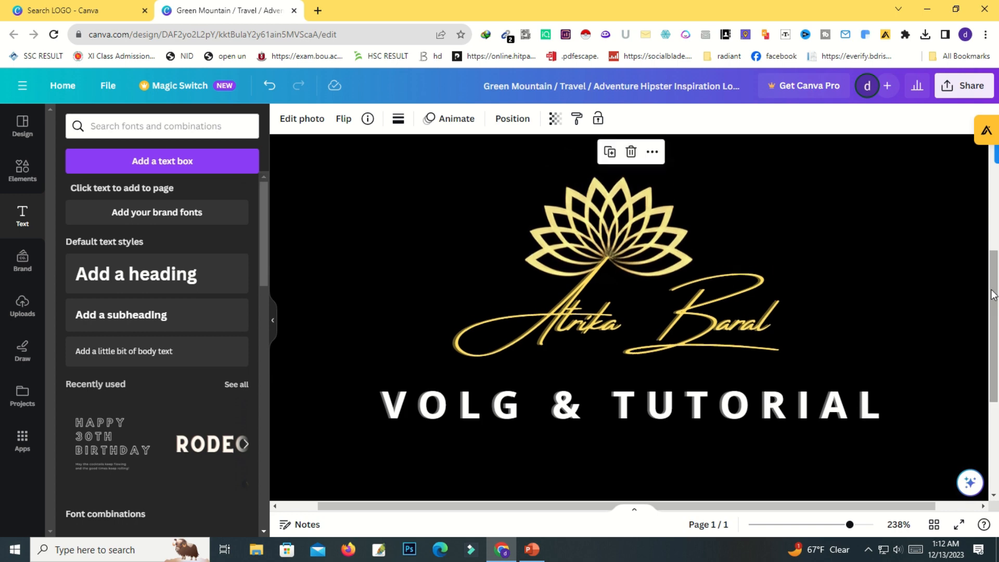
pyautogui.click(583, 320)
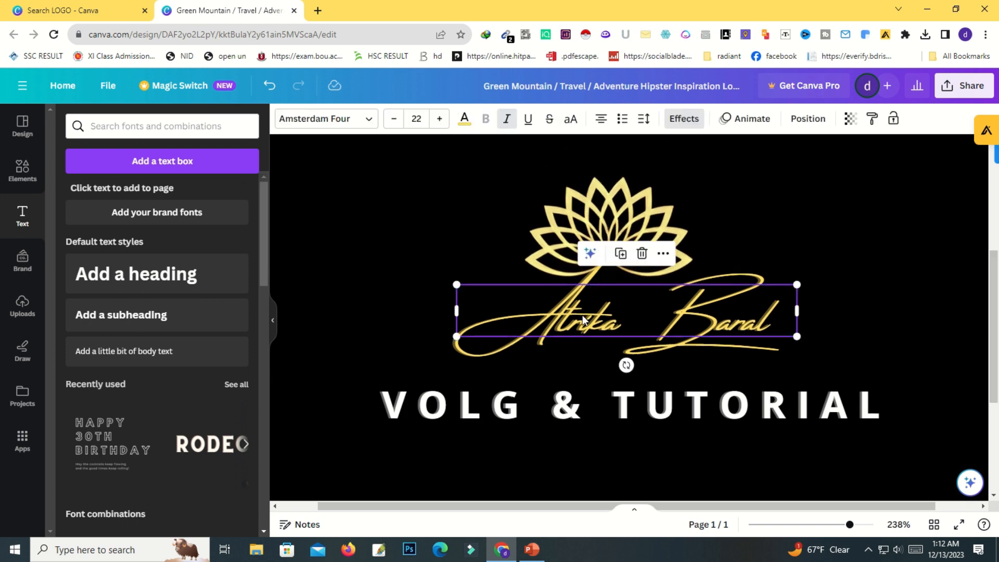
pyautogui.moveTo(850, 524); pyautogui.dragTo(844, 525)
pyautogui.click(709, 260)
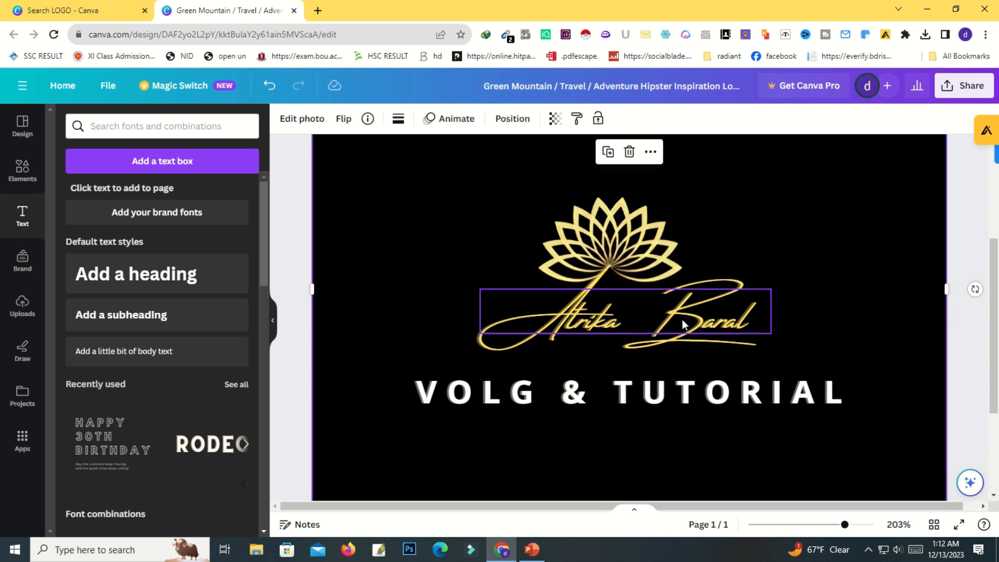
pyautogui.moveTo(682, 319); pyautogui.dragTo(683, 321)
pyautogui.press('Left')
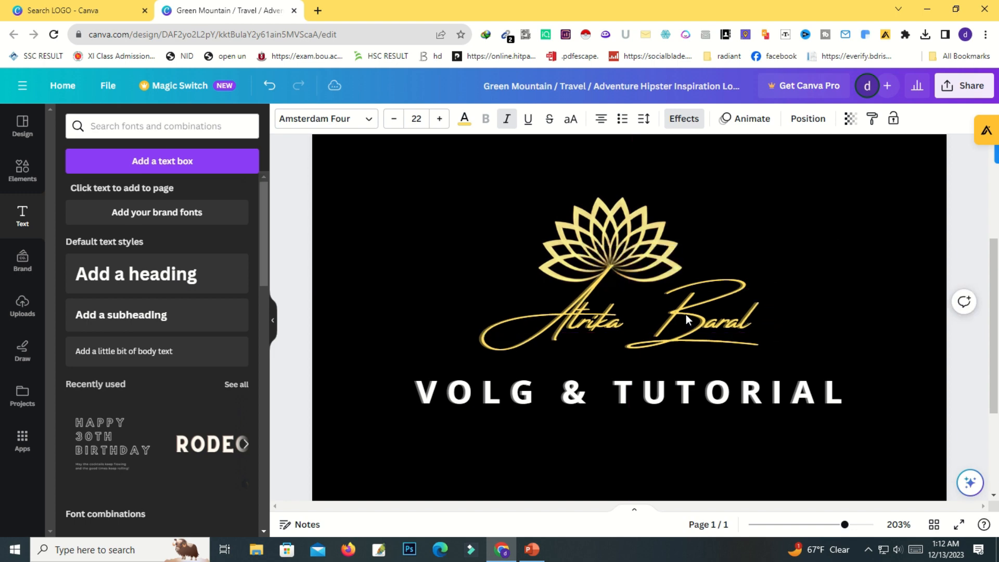
pyautogui.click(776, 247)
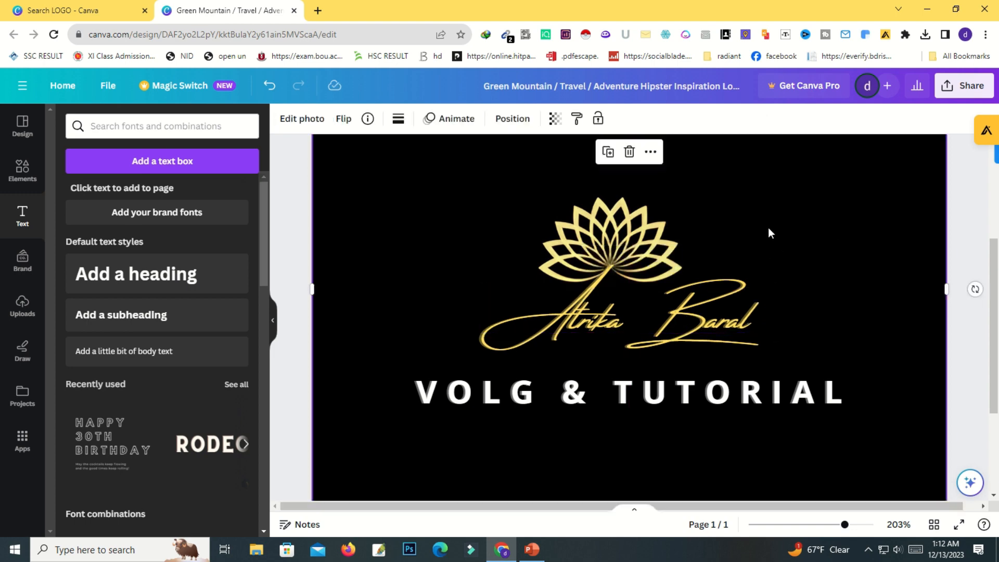
# Step: Reduce the signature-style name's font size to 20
pyautogui.click(678, 323)
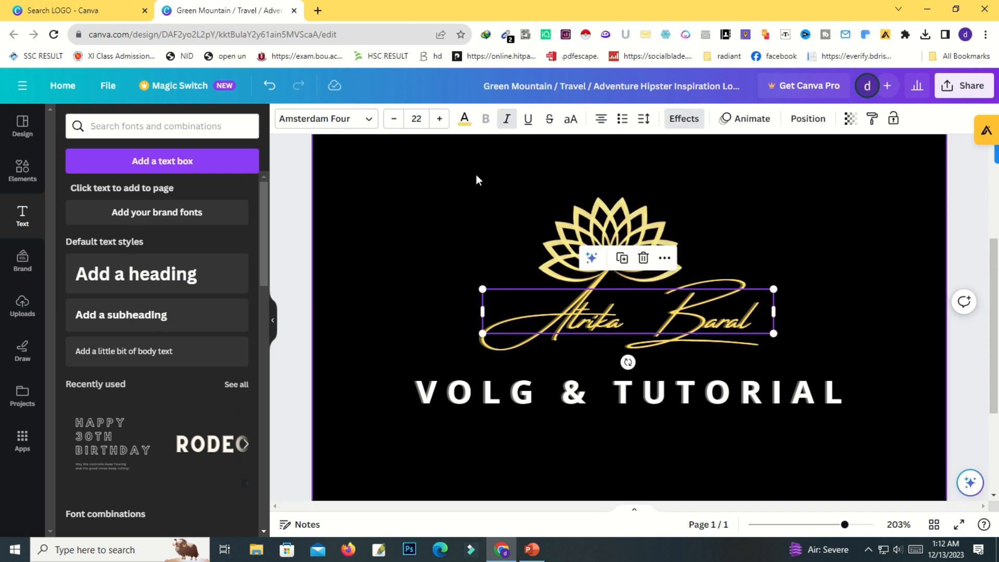
pyautogui.click(860, 372)
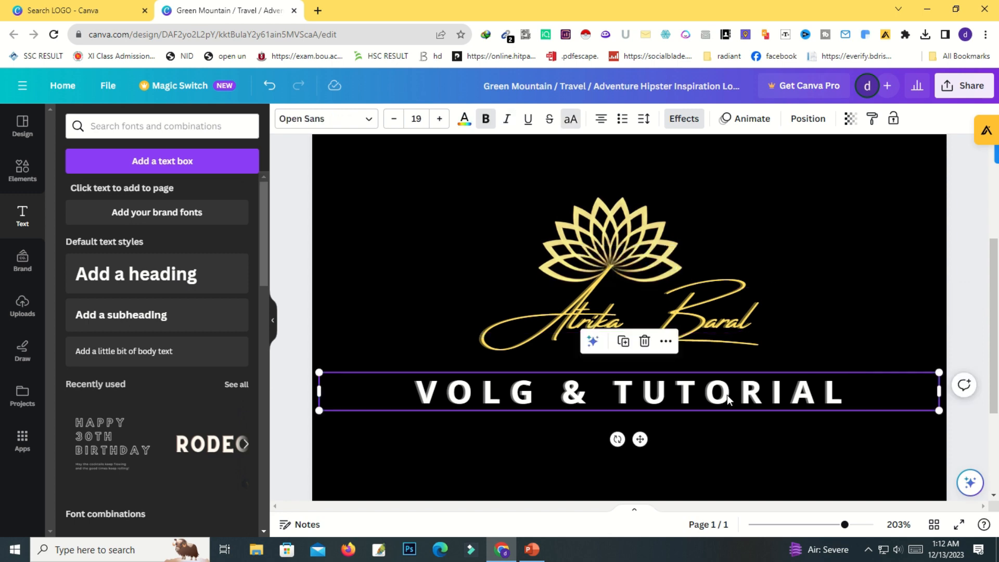
pyautogui.click(726, 395)
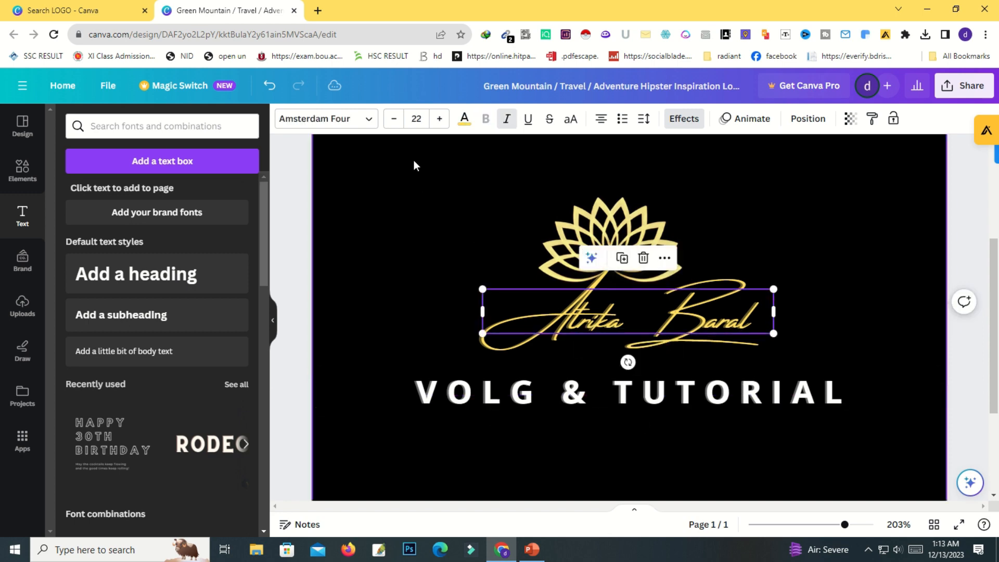
pyautogui.click(394, 119)
pyautogui.click(394, 119)
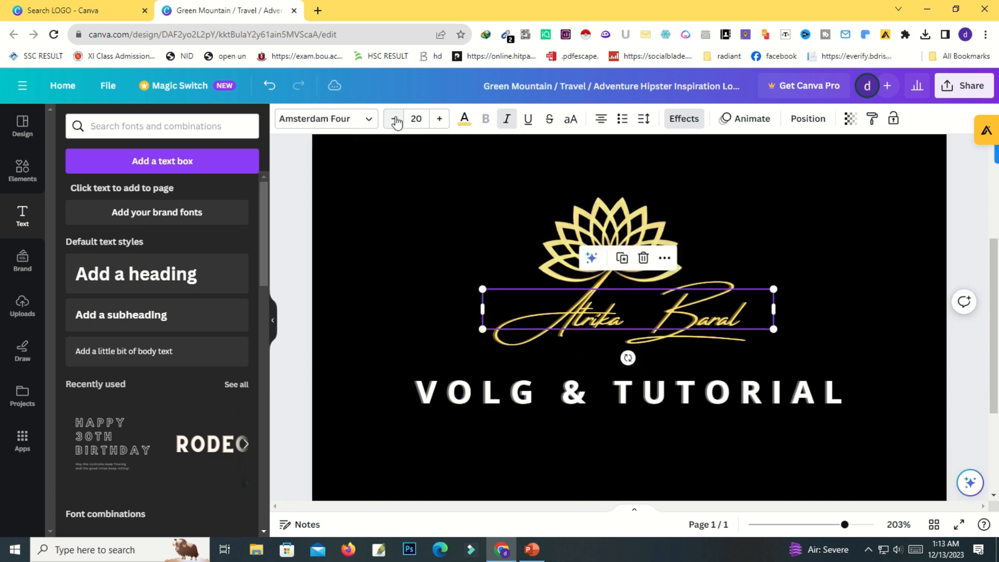
pyautogui.click(715, 283)
# Step: Nudge the smaller name up and sideways until its first letter's stroke joins the center of the lotus's base
pyautogui.click(710, 318)
pyautogui.moveTo(709, 317); pyautogui.dragTo(711, 317)
pyautogui.click(863, 292)
pyautogui.press('Left')
pyautogui.press('Left')
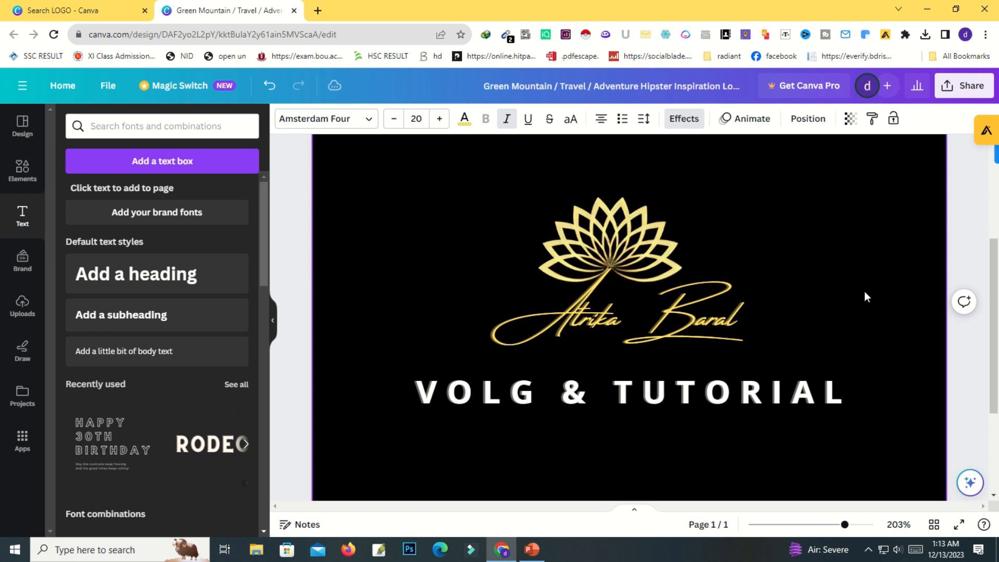
pyautogui.press('Up')
pyautogui.press('Up')
pyautogui.press('Right')
pyautogui.press('Right')
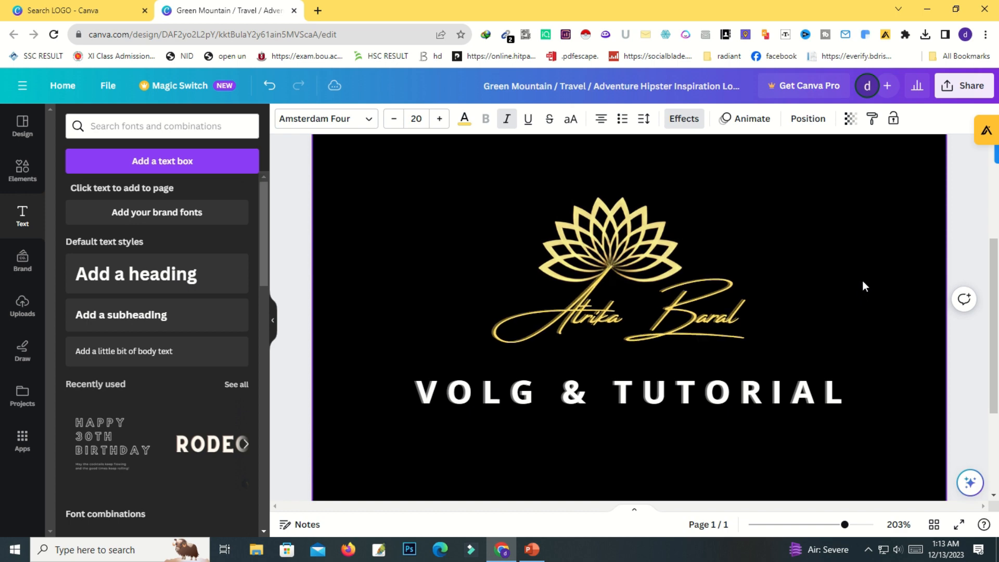
pyautogui.press('Up')
pyautogui.press('Left')
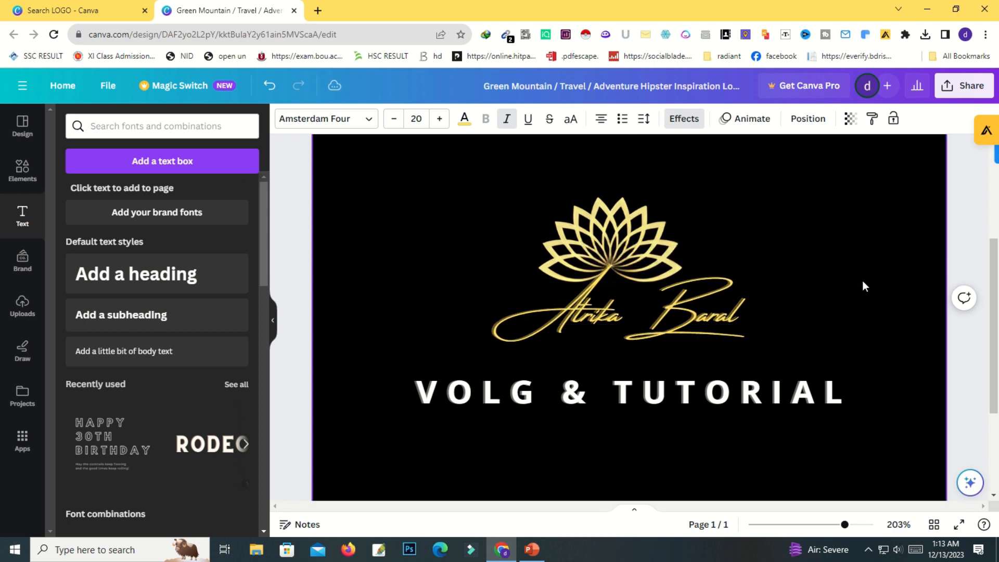
pyautogui.click(842, 269)
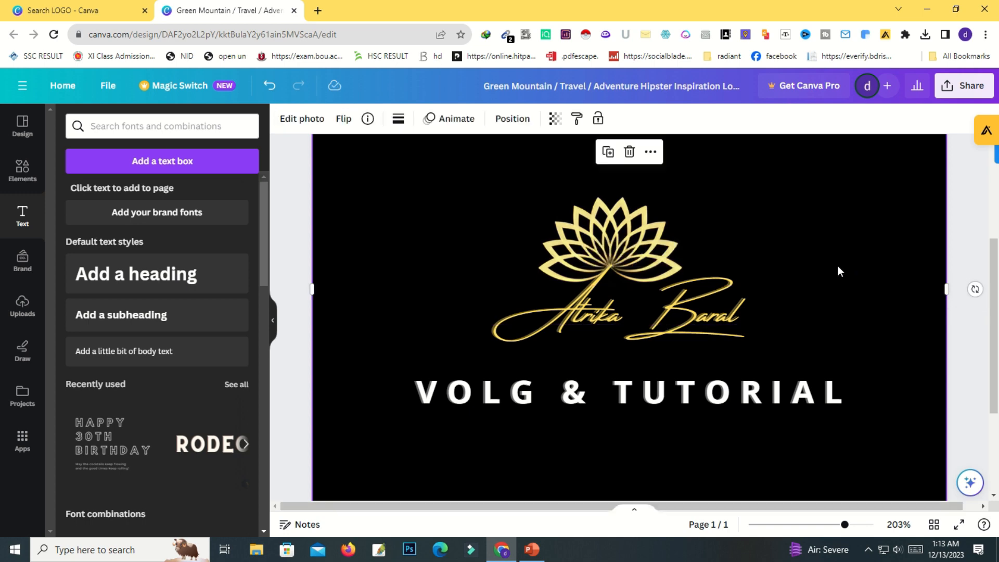
# Step: Nudge the "Volg & Tutorial" tagline up until it sits close beneath the signature-style name
pyautogui.click(677, 400)
pyautogui.press('Up')
pyautogui.press('Up')
pyautogui.press('Up')
pyautogui.press('Up')
pyautogui.press('Up')
pyautogui.press('Up')
pyautogui.press('Up')
pyautogui.press('Up')
pyautogui.press('Up')
pyautogui.press('Up')
pyautogui.press('Up')
pyautogui.press('Up')
pyautogui.press('Up')
pyautogui.press('Up')
pyautogui.press('Up')
pyautogui.press('Up')
pyautogui.press('Up')
pyautogui.press('Up')
pyautogui.press('Up')
pyautogui.press('Up')
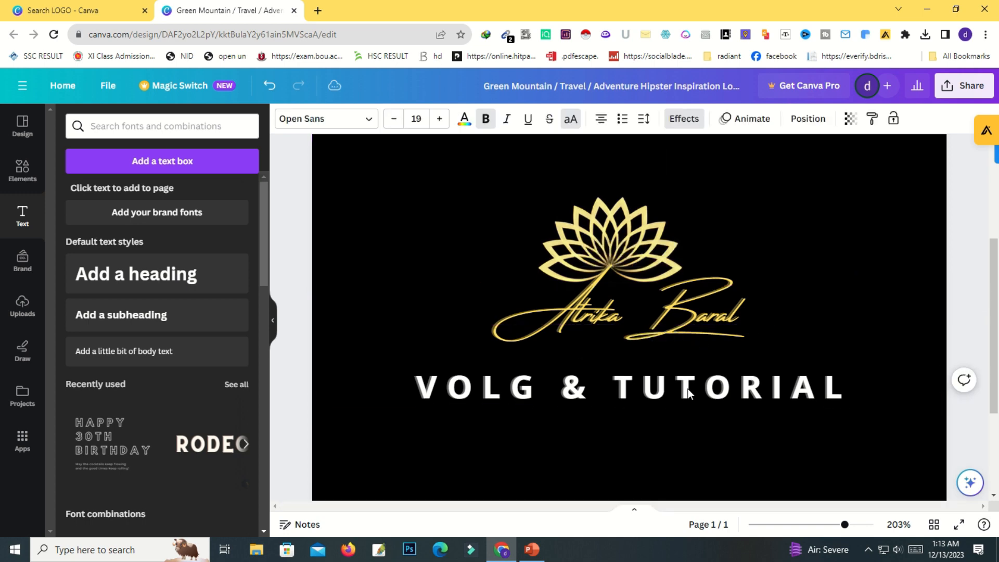
pyautogui.press('Up')
pyautogui.press('Up')
pyautogui.press('Up')
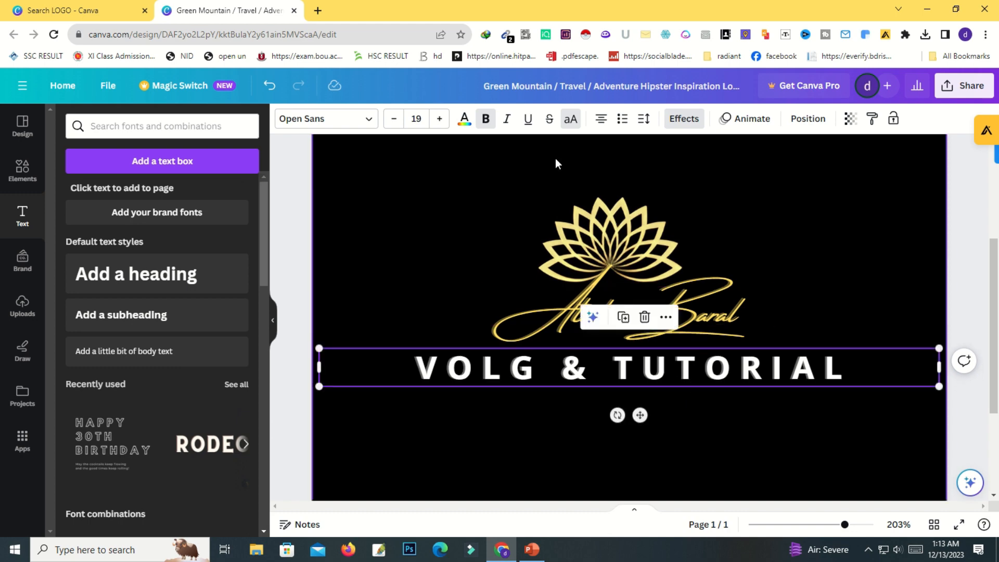
# Step: Compare the tagline with and without bold, ending with bold turned off
pyautogui.click(484, 121)
pyautogui.click(829, 286)
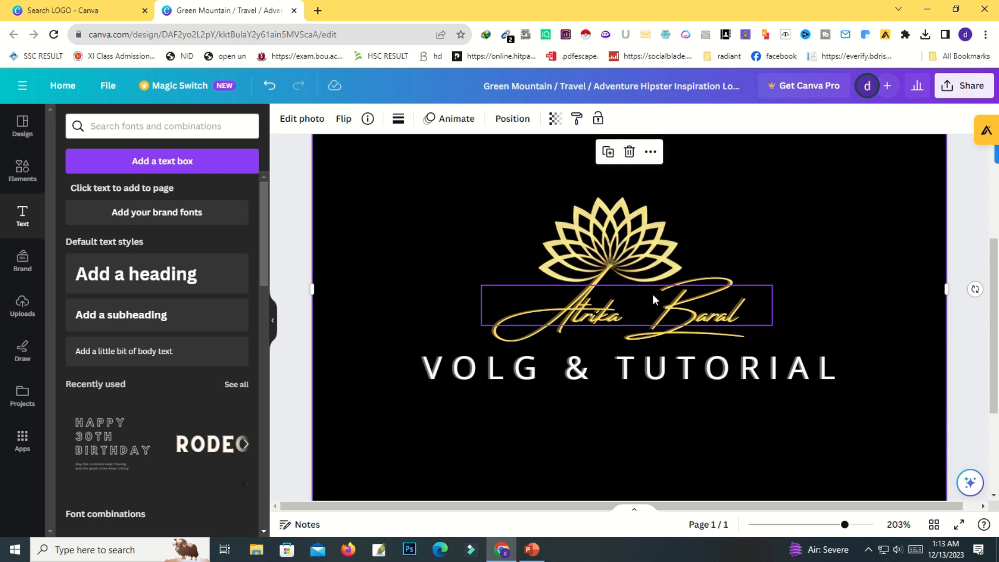
pyautogui.click(701, 366)
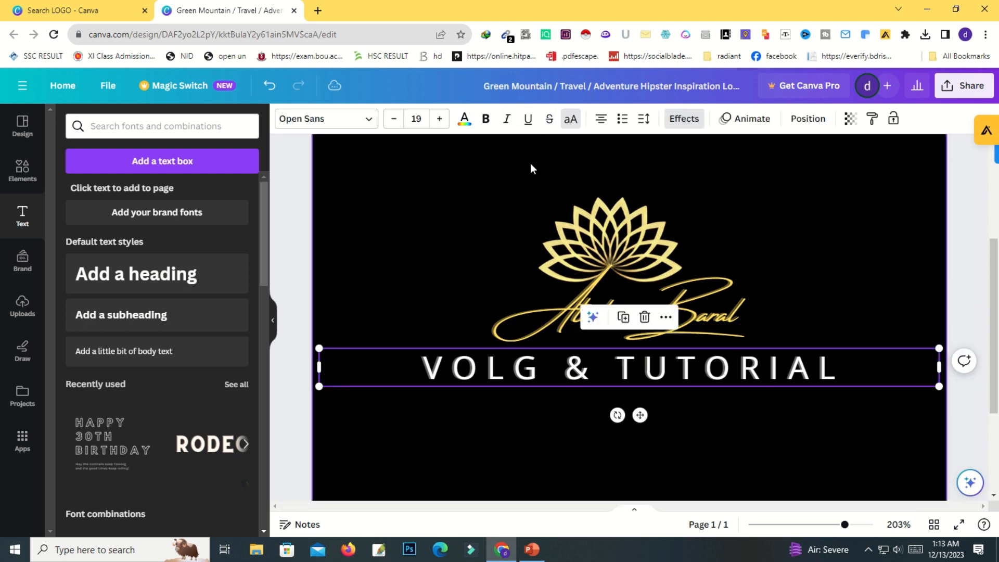
pyautogui.click(486, 118)
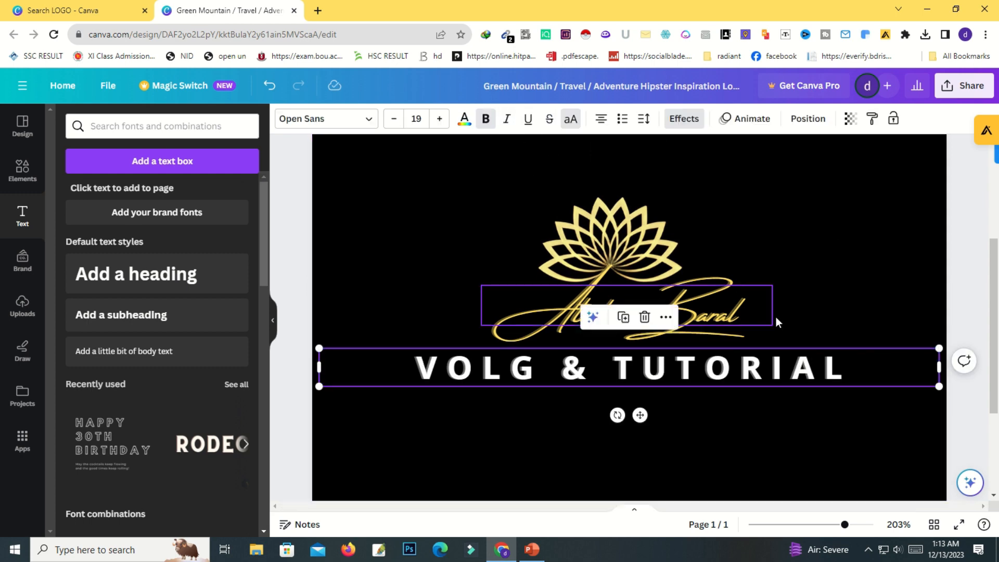
pyautogui.click(486, 119)
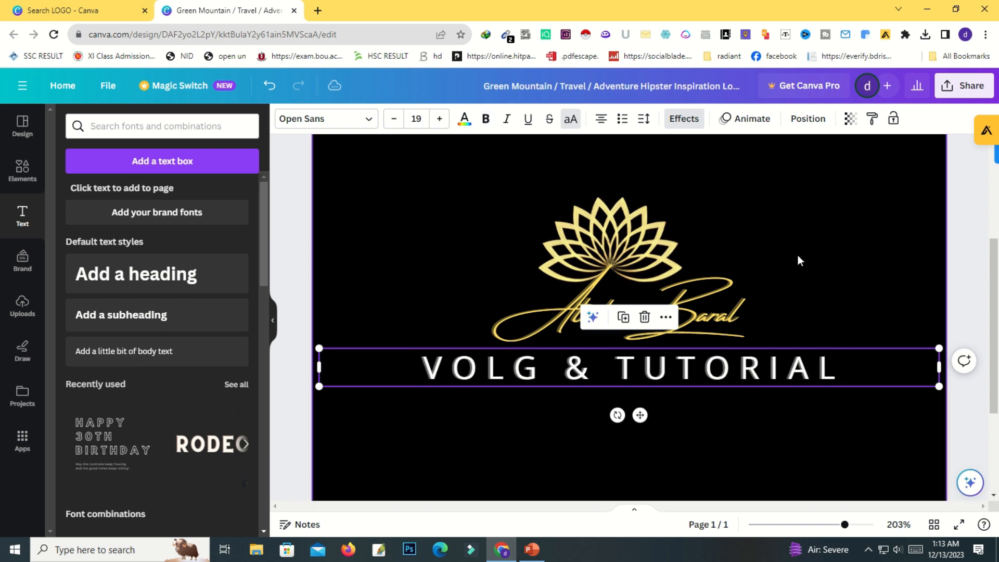
pyautogui.click(816, 286)
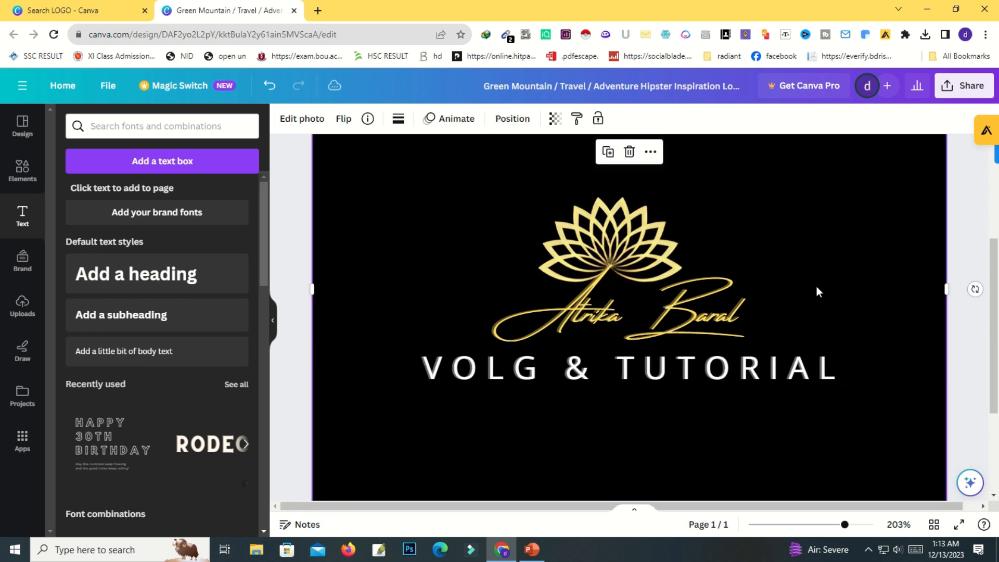
# Step: Narrow the tagline's text box so it fits tightly around the single line of text
pyautogui.click(742, 372)
pyautogui.moveTo(940, 363); pyautogui.dragTo(783, 368)
pyautogui.click(920, 287)
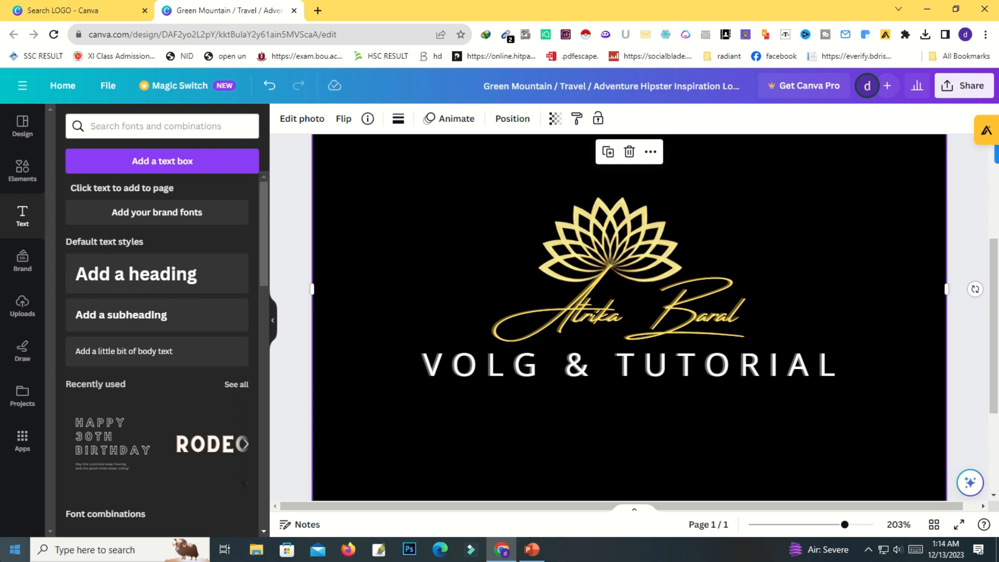
# Step: Recolor the signature-style name with the pale gold from the lotus photo's colors
pyautogui.click(584, 312)
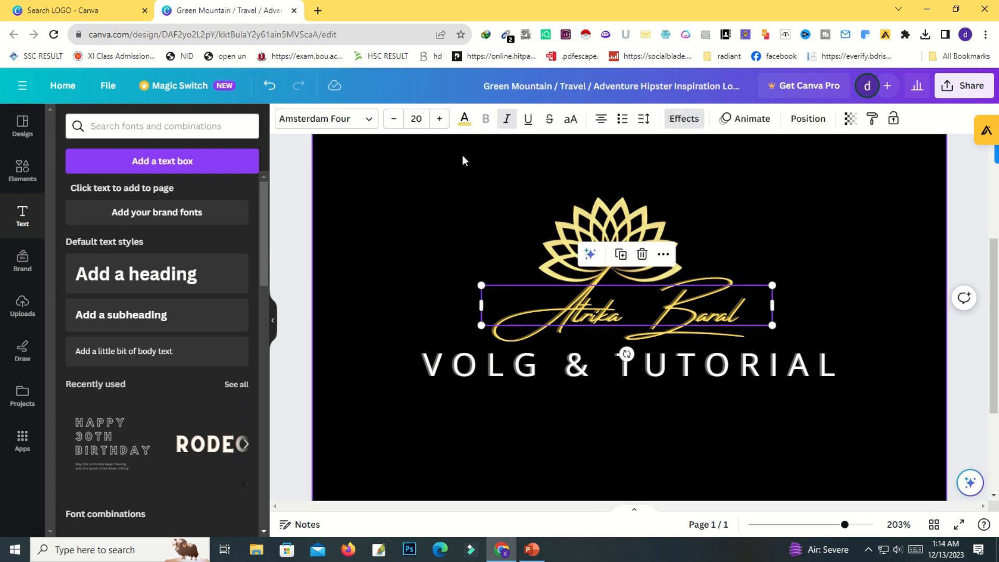
pyautogui.click(464, 119)
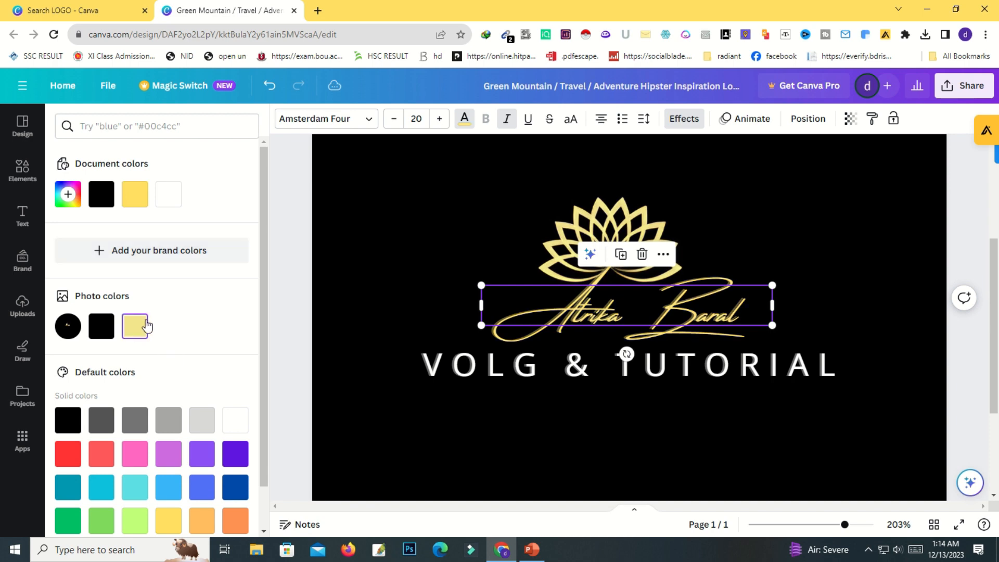
pyautogui.click(784, 214)
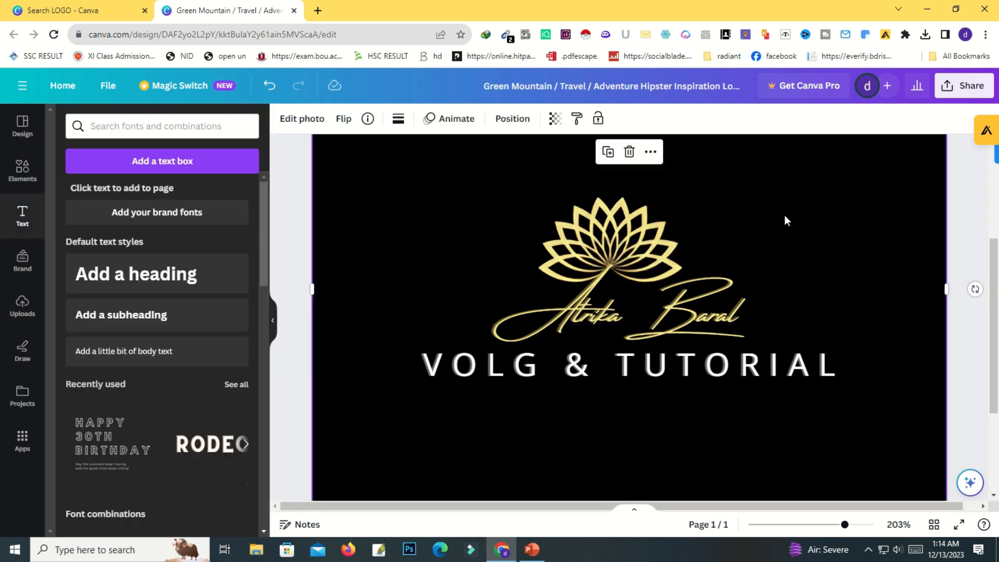
# Step: Nudge the tagline up slightly to tighten the gap below the name
pyautogui.scroll(-1, 777, 230)
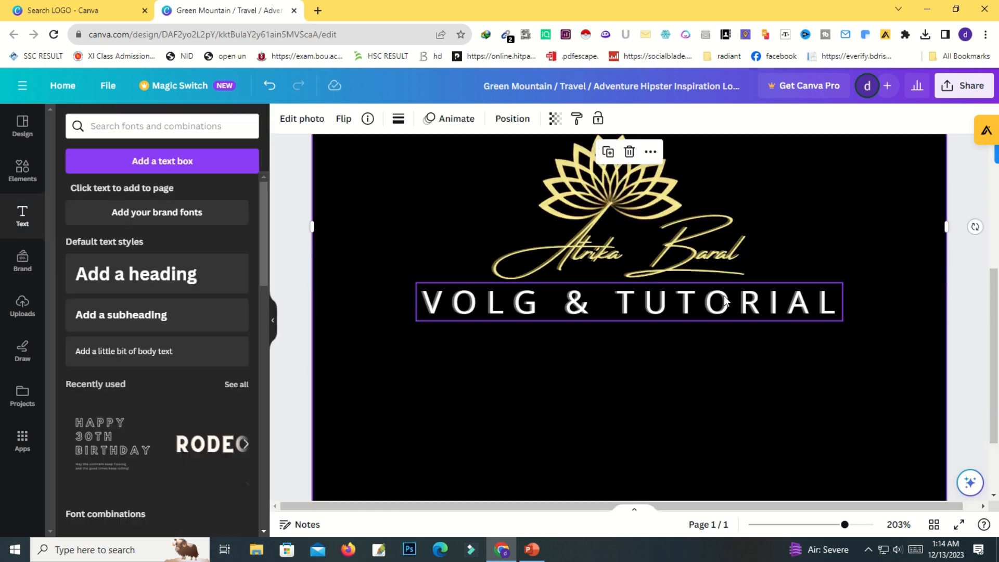
pyautogui.click(636, 310)
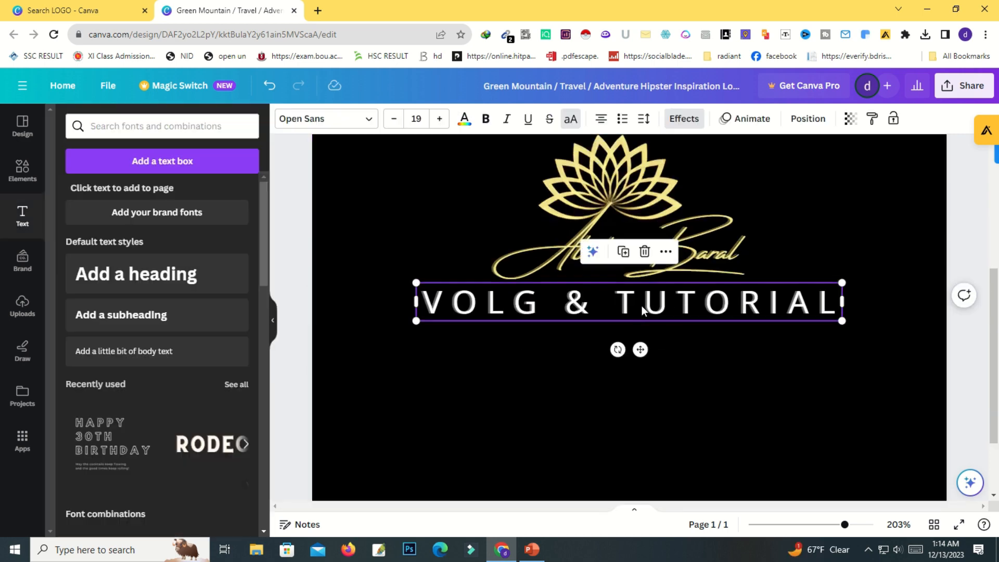
pyautogui.press('Up')
pyautogui.press('Up')
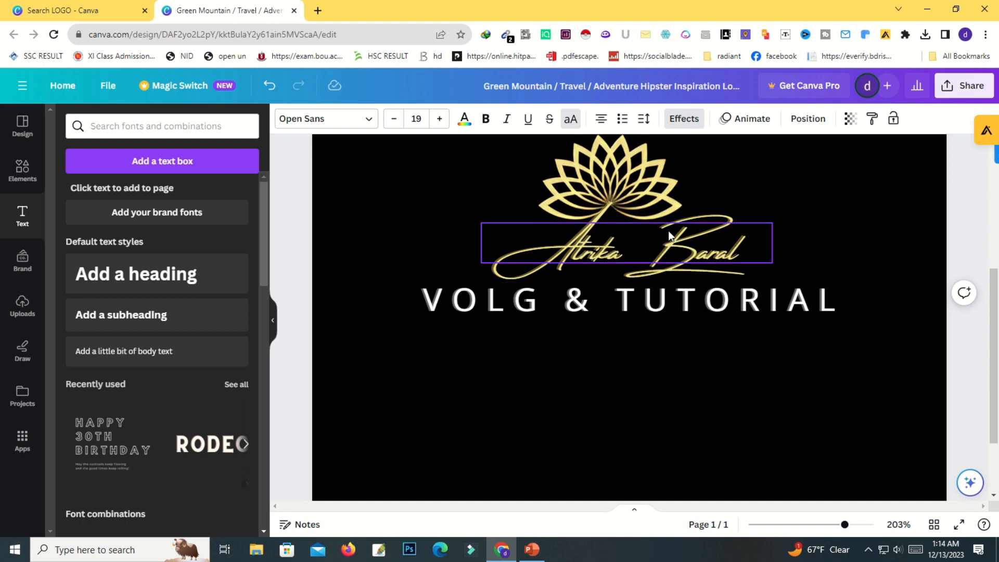
# Step: Preview the logo design in full screen and return to the editor
pyautogui.click(915, 458)
pyautogui.click(959, 524)
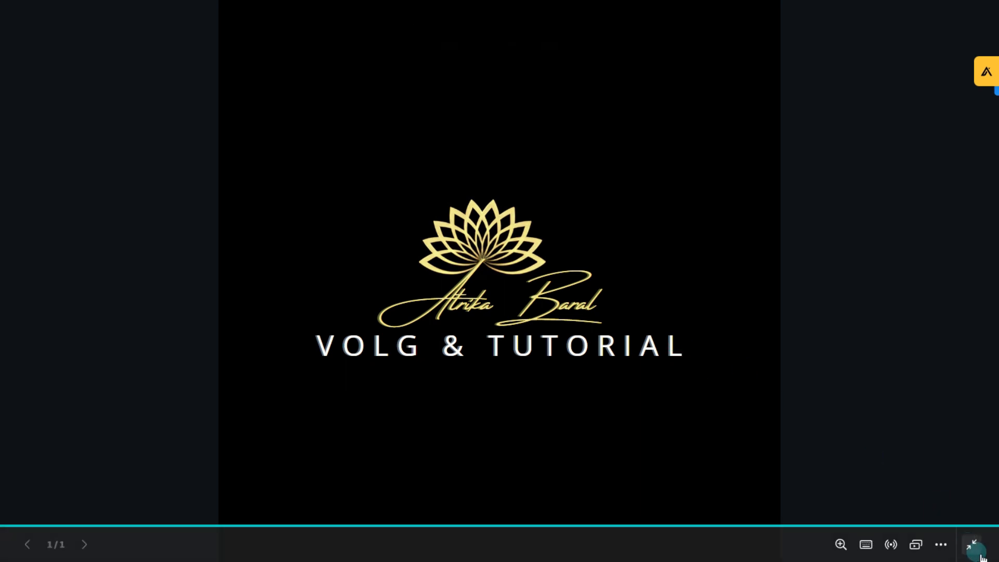
pyautogui.click(972, 547)
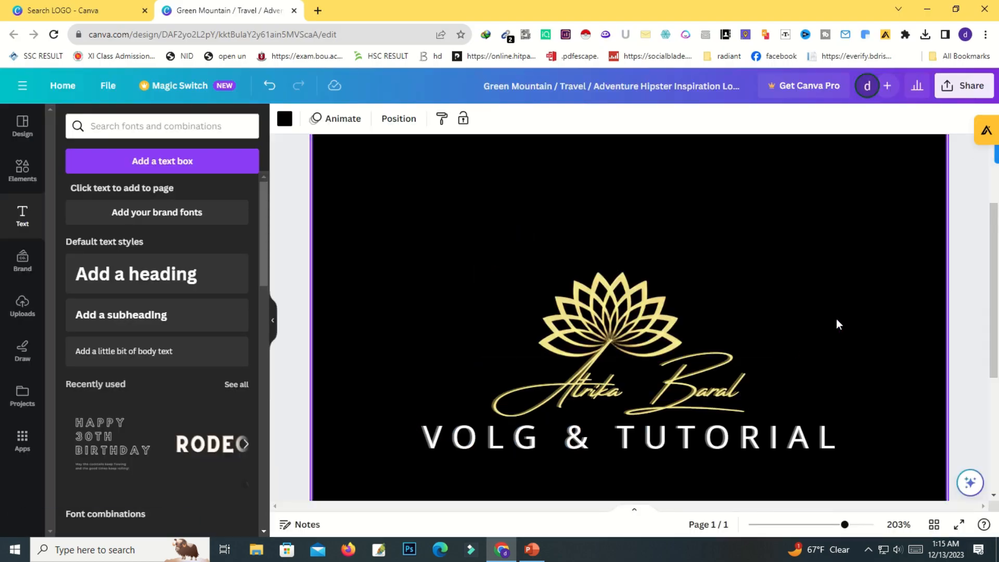
# Step: Nudge the tagline down slightly to clear the underline stroke of the name
pyautogui.scroll(-3, 835, 318)
pyautogui.click(743, 317)
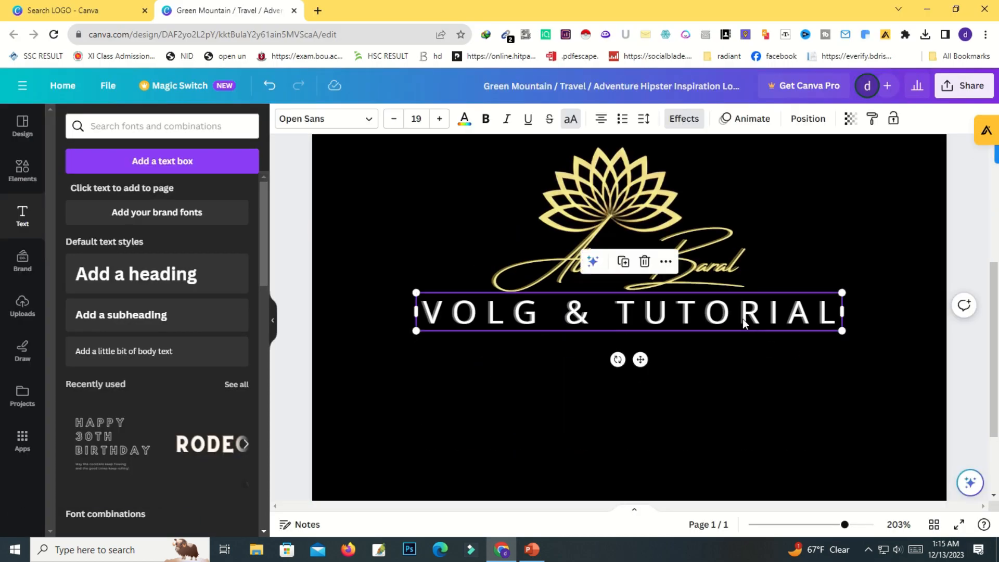
pyautogui.press('Down')
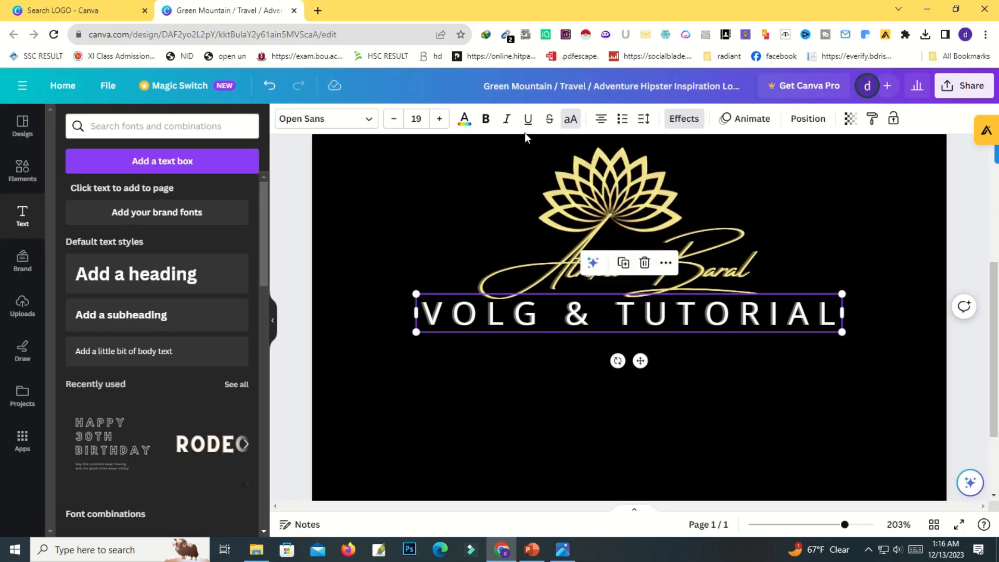
# Step: Make the tagline bold and reduce its font size until it fits on one line
pyautogui.click(485, 118)
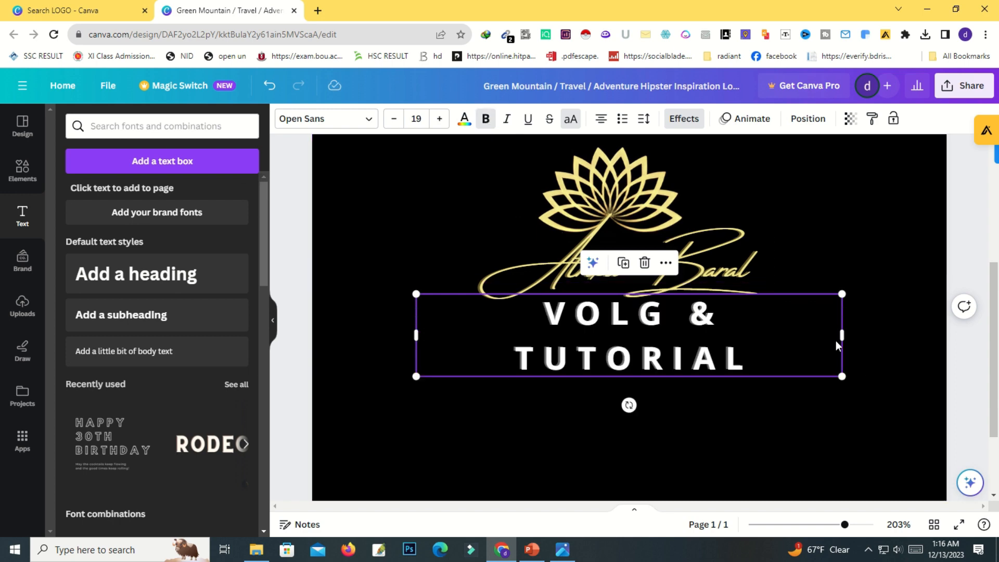
pyautogui.click(394, 123)
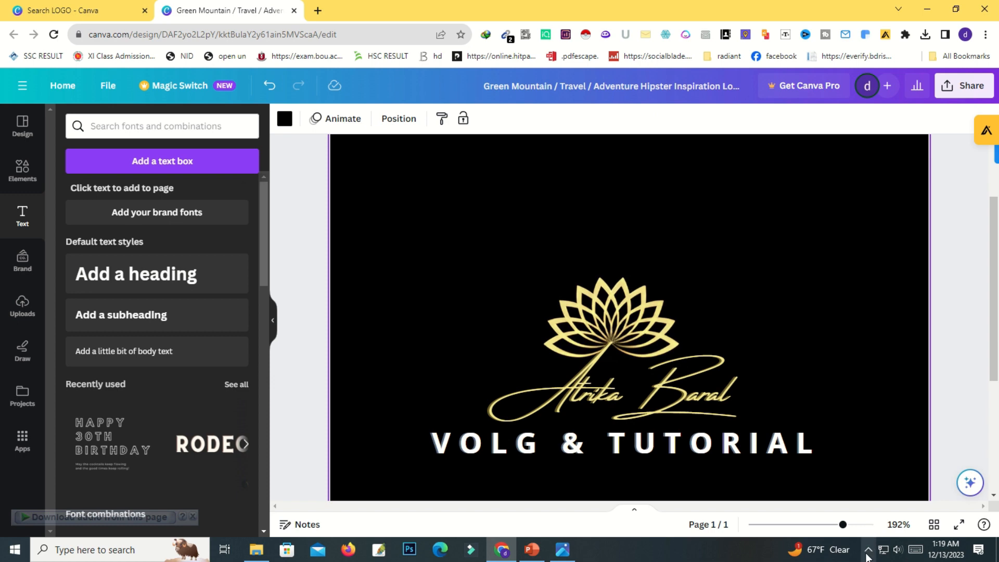
# Step: Check the logo at different magnifications and download the design as a PNG
pyautogui.moveTo(843, 525); pyautogui.dragTo(866, 524)
pyautogui.scroll(-5, 798, 333)
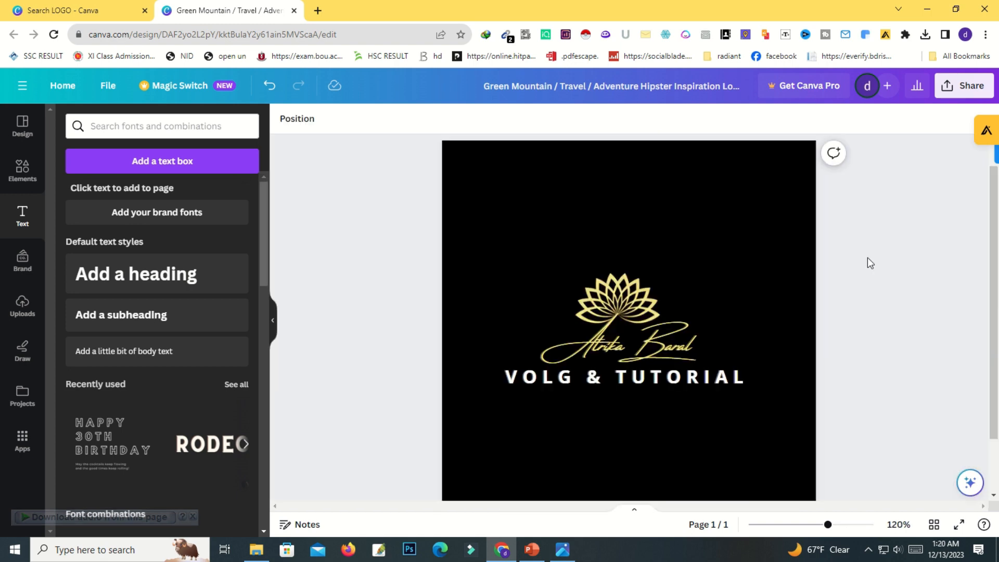
pyautogui.click(951, 96)
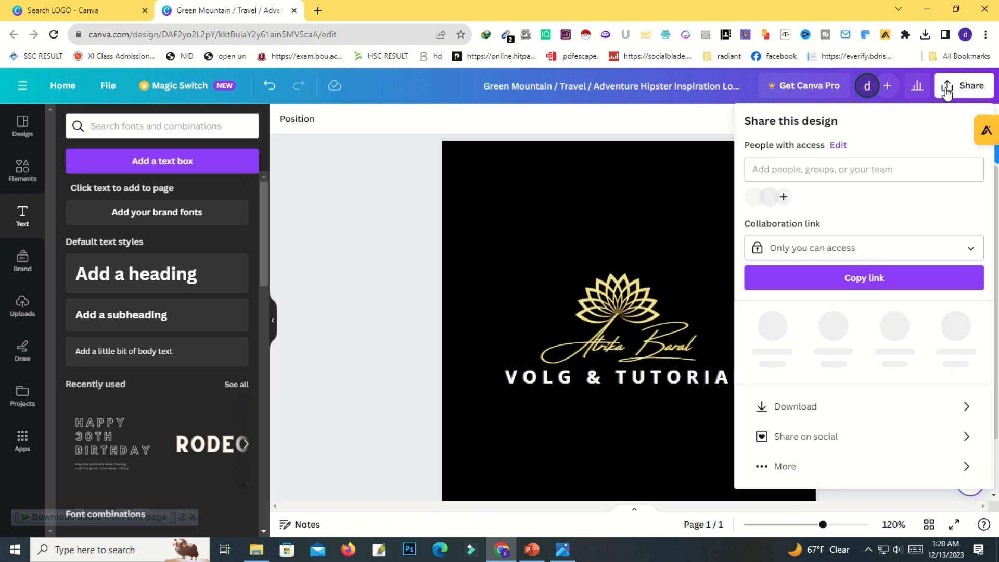
pyautogui.click(959, 401)
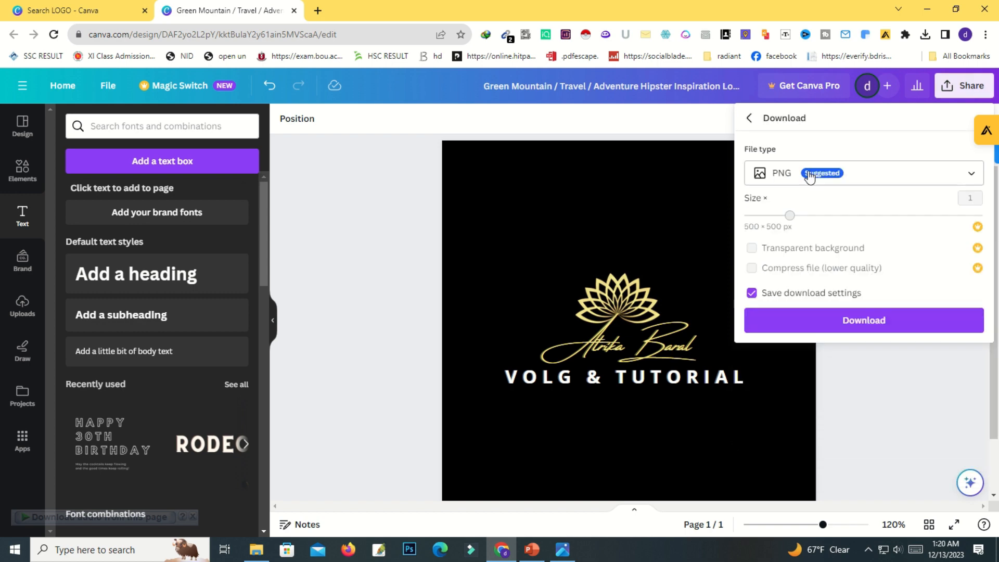
pyautogui.click(874, 321)
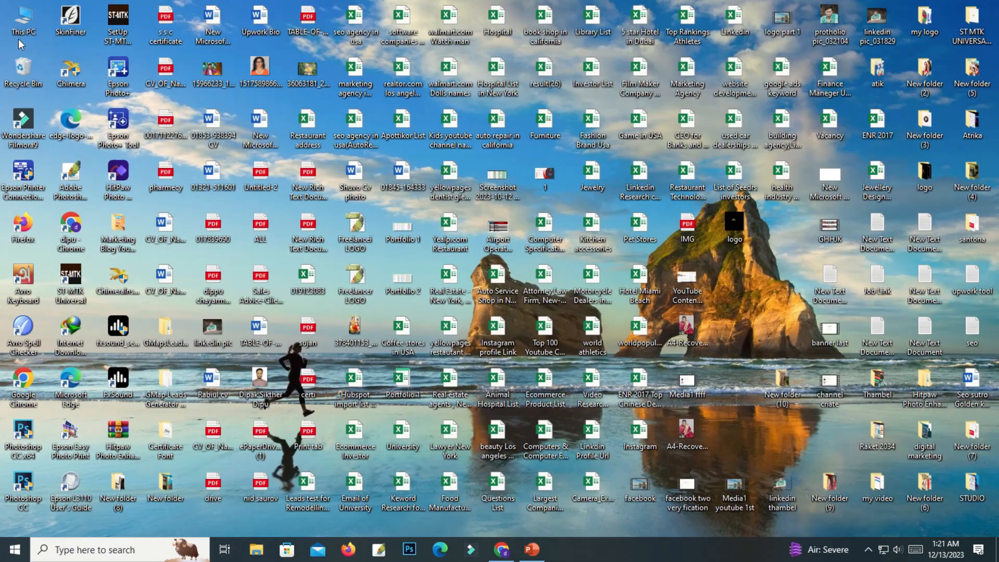
# Step: Open the downloaded logo image from the Downloads folder and inspect its sharpness up close
pyautogui.doubleClick(25, 28)
pyautogui.click(249, 298)
pyautogui.doubleClick(339, 250)
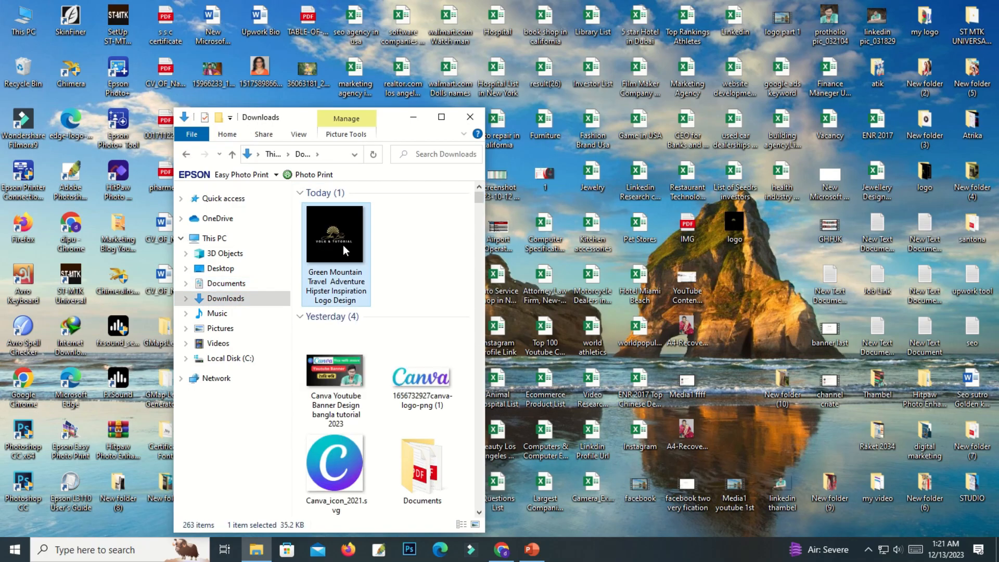
pyautogui.scroll(5, 475, 229)
pyautogui.scroll(4, 498, 289)
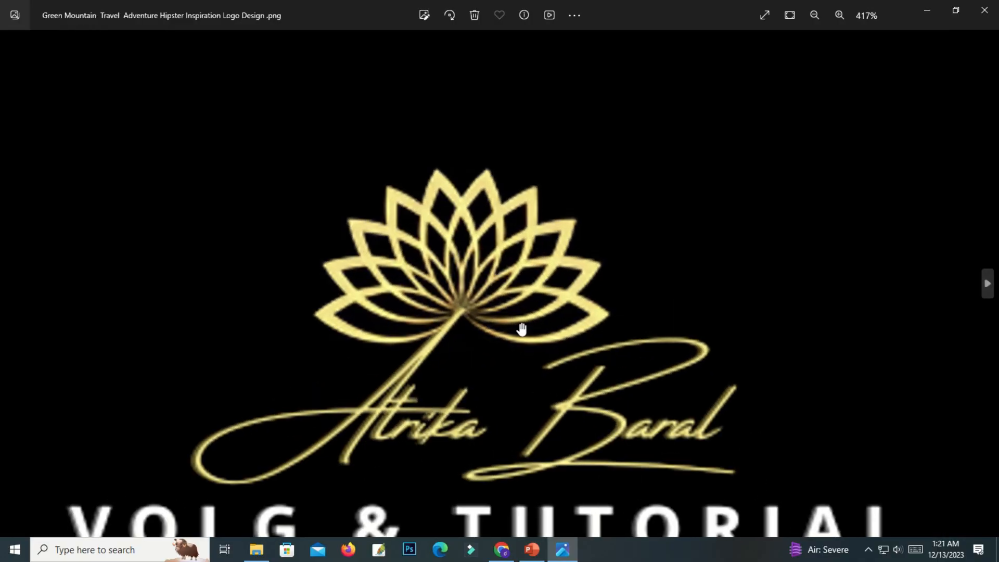
pyautogui.scroll(-6, 597, 298)
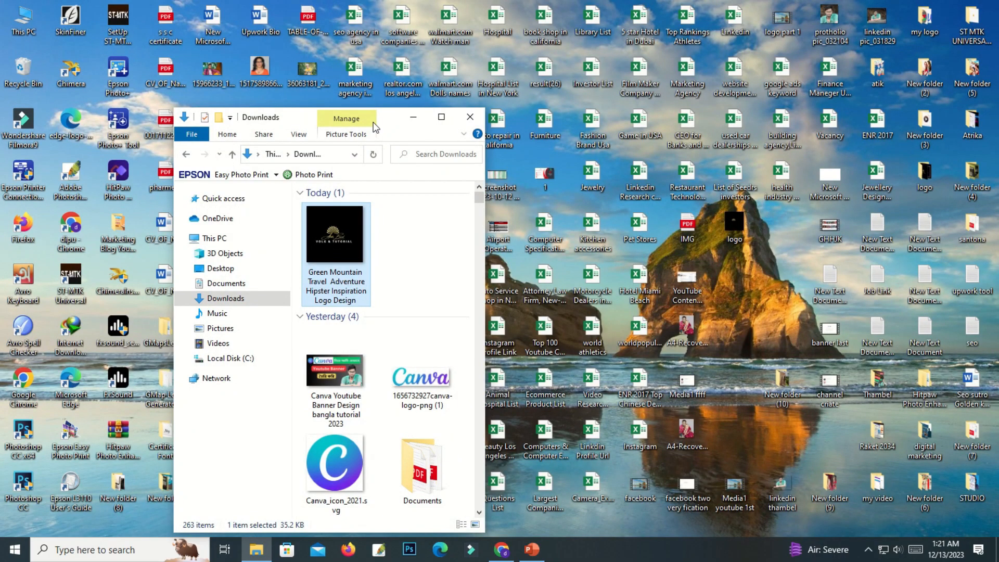
# Step: Switch to HitPaw Photo Enhancer and load the downloaded logo from the Downloads folder into it
pyautogui.moveTo(408, 123); pyautogui.dragTo(787, 128)
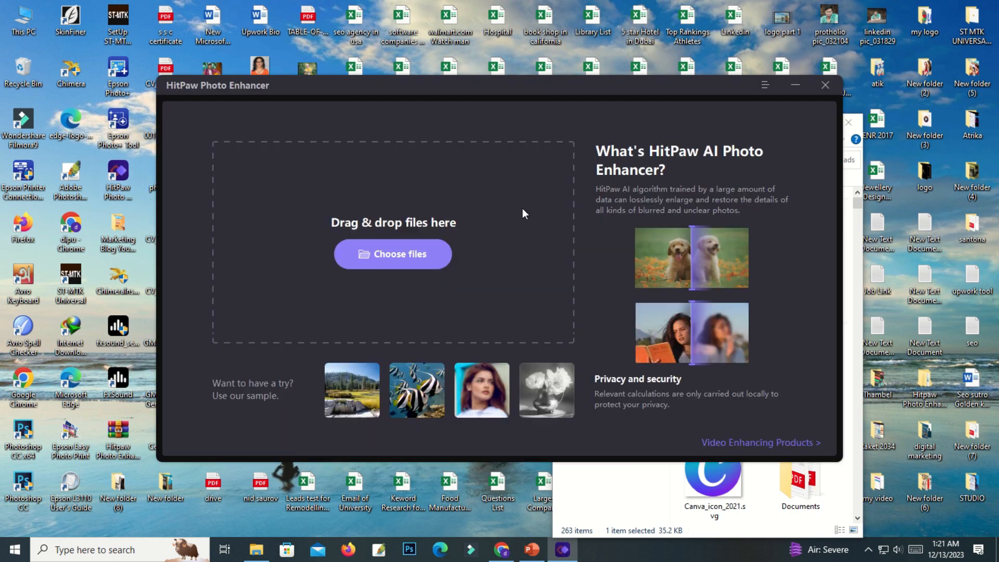
pyautogui.moveTo(654, 89); pyautogui.dragTo(512, 82)
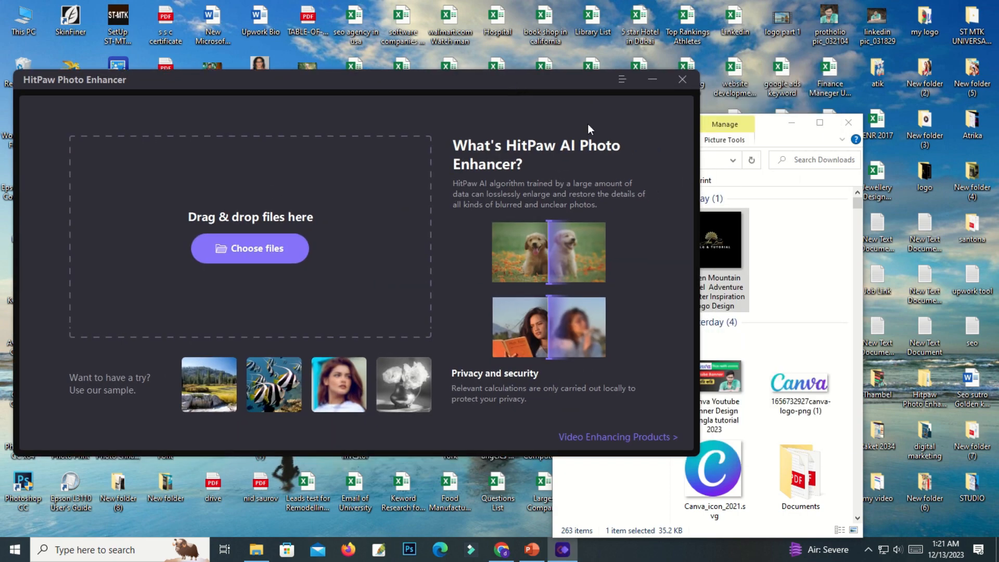
pyautogui.moveTo(708, 227); pyautogui.dragTo(289, 262)
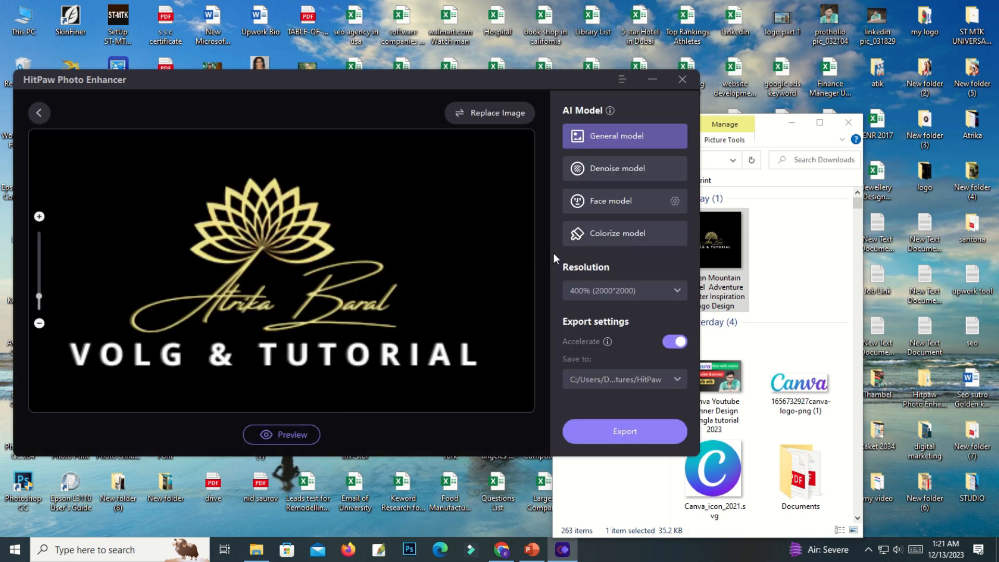
# Step: Generate an enhanced preview of the logo with the Face model and close the Downloads window while it processes
pyautogui.click(616, 201)
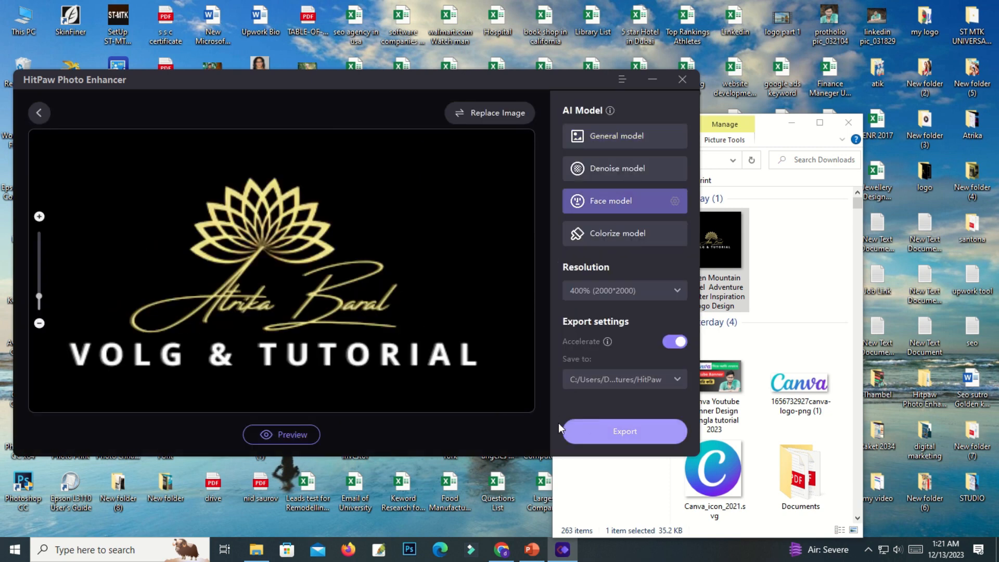
pyautogui.click(283, 435)
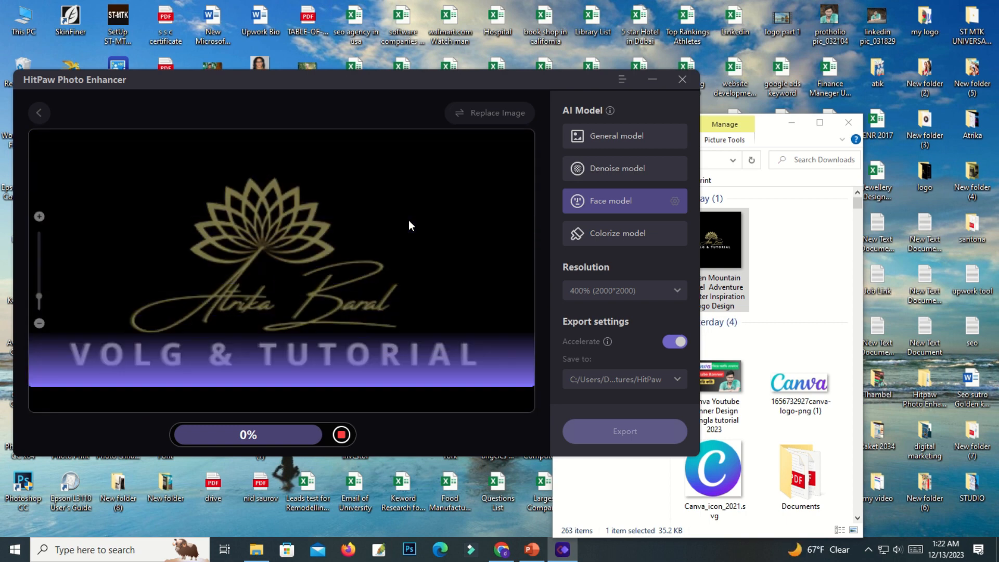
pyautogui.click(849, 123)
pyautogui.moveTo(492, 82); pyautogui.dragTo(545, 83)
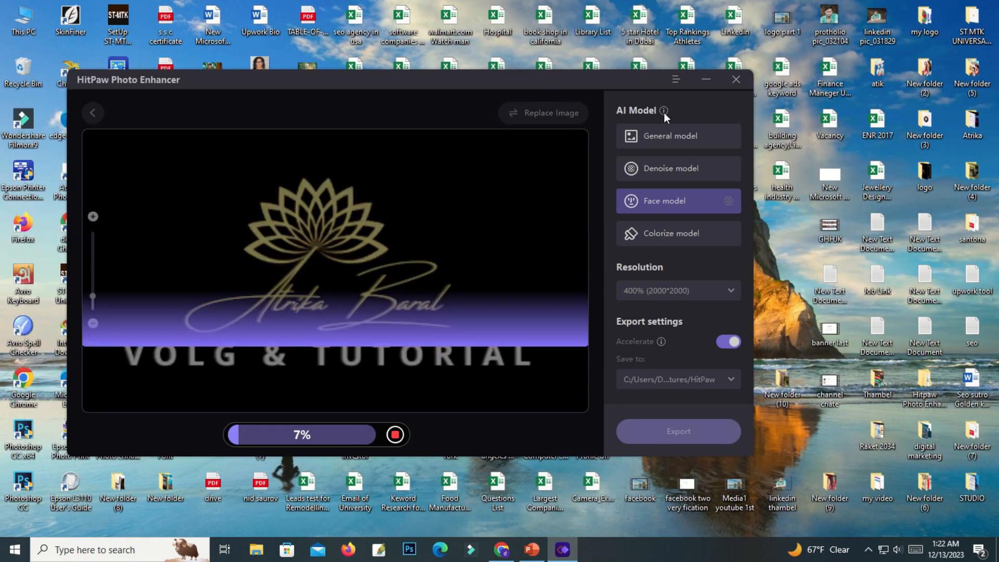
pyautogui.moveTo(663, 111); pyautogui.dragTo(630, 109)
# Step: Look over the Downloads folder while the enhancement is processing, and close its window
pyautogui.doubleClick(29, 24)
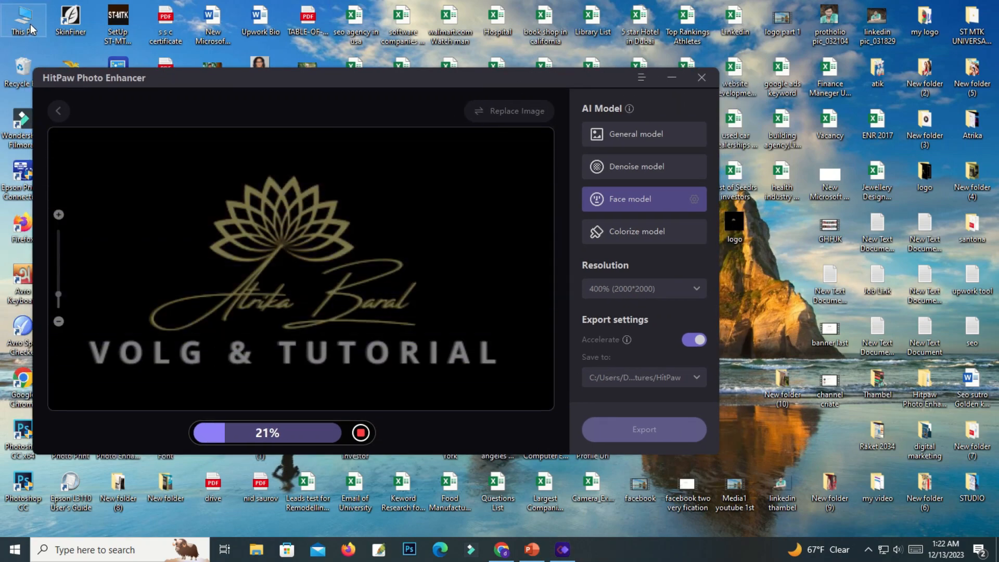
pyautogui.click(606, 298)
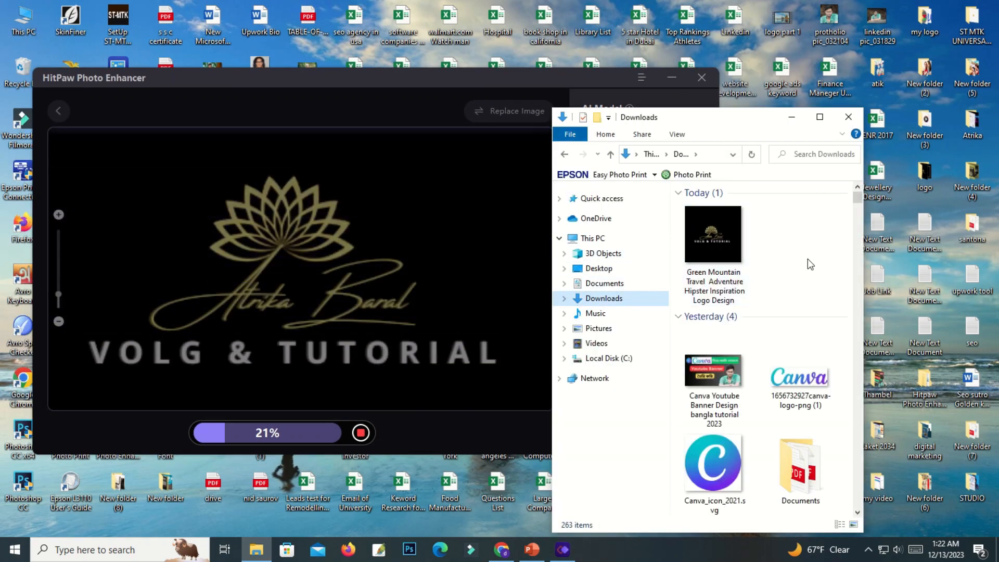
pyautogui.click(848, 116)
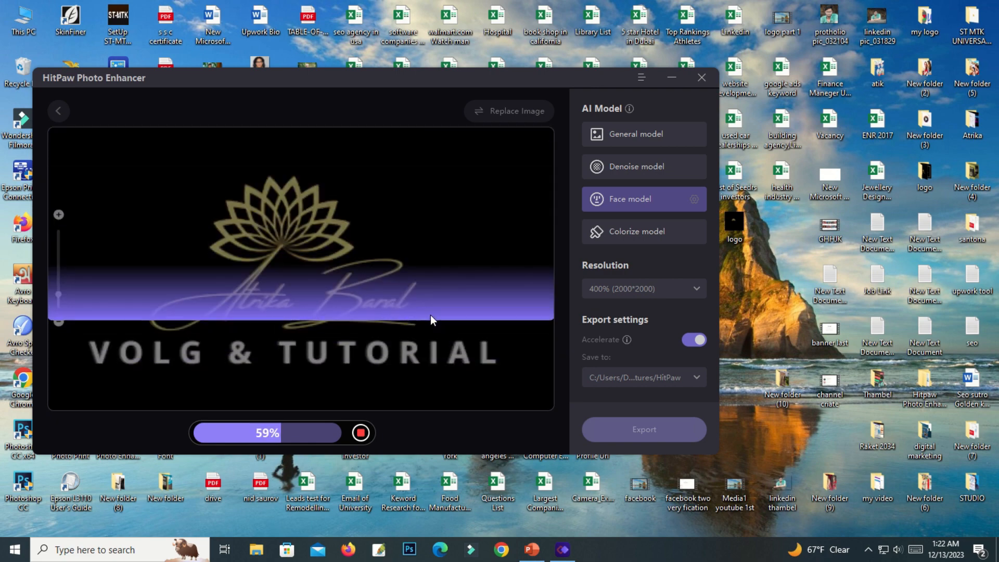
# Step: Compare the original logo with the enhanced preview at different magnifications
pyautogui.scroll(2, 419, 287)
pyautogui.scroll(-3, 419, 287)
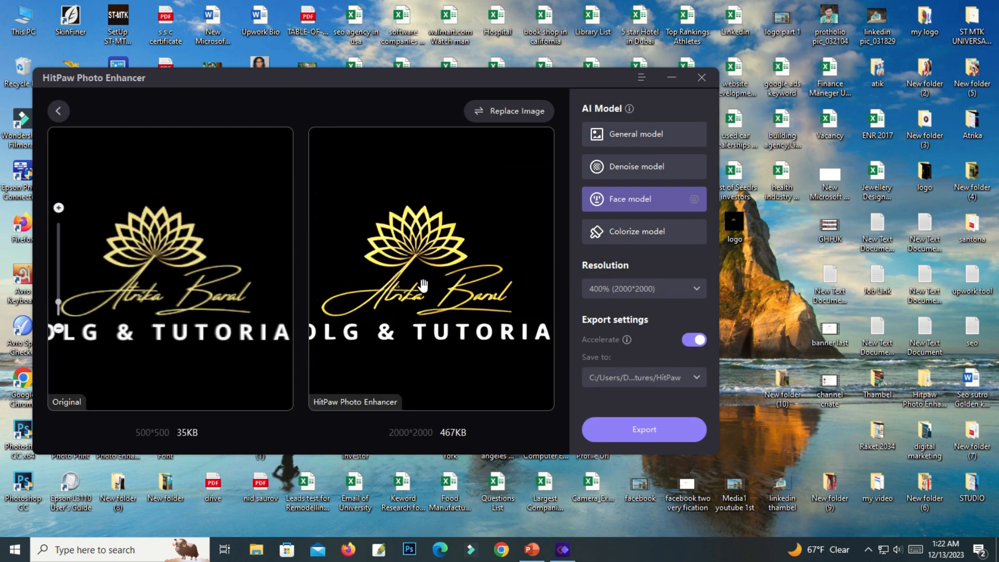
pyautogui.scroll(2, 424, 284)
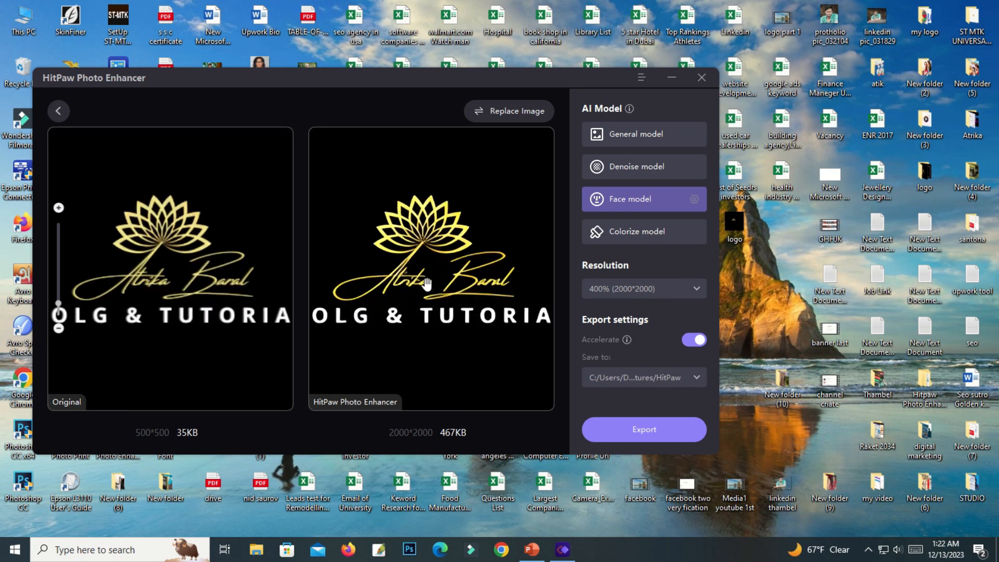
pyautogui.scroll(1, 426, 284)
pyautogui.scroll(-3, 462, 246)
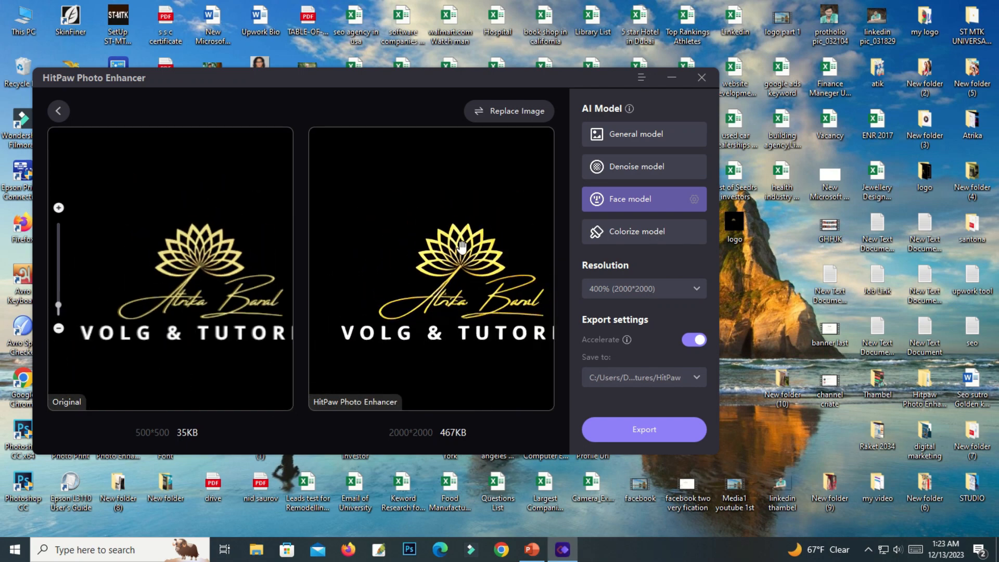
# Step: Export the enhanced logo and move the exported file from its HitPaw output folder onto the desktop, closing the windows used
pyautogui.click(627, 427)
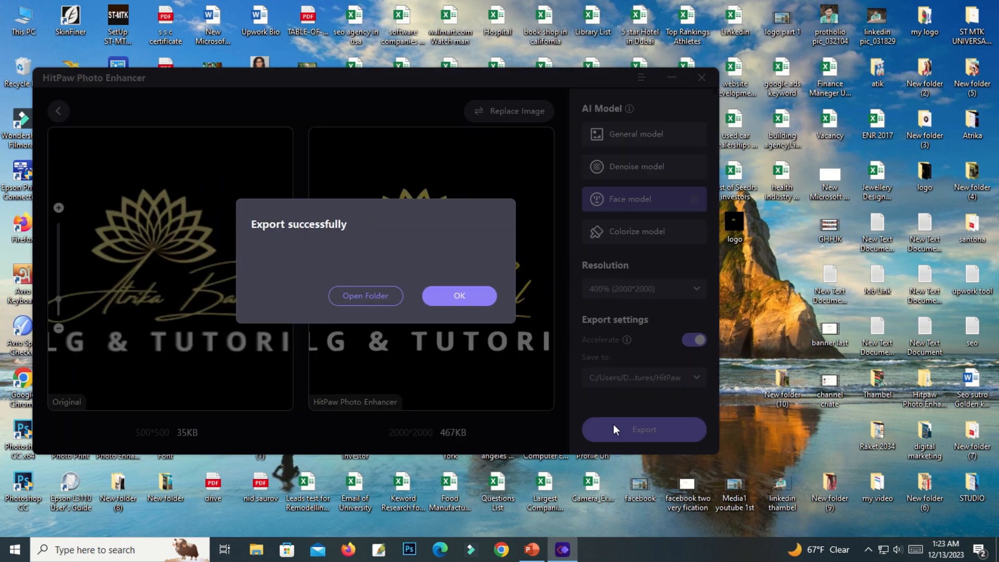
pyautogui.click(360, 292)
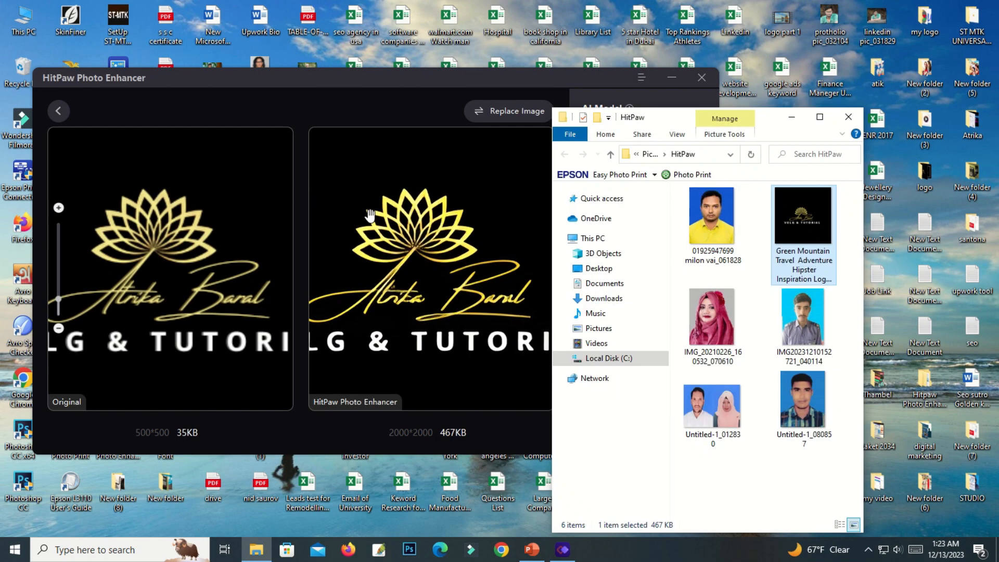
pyautogui.moveTo(773, 125); pyautogui.dragTo(401, 100)
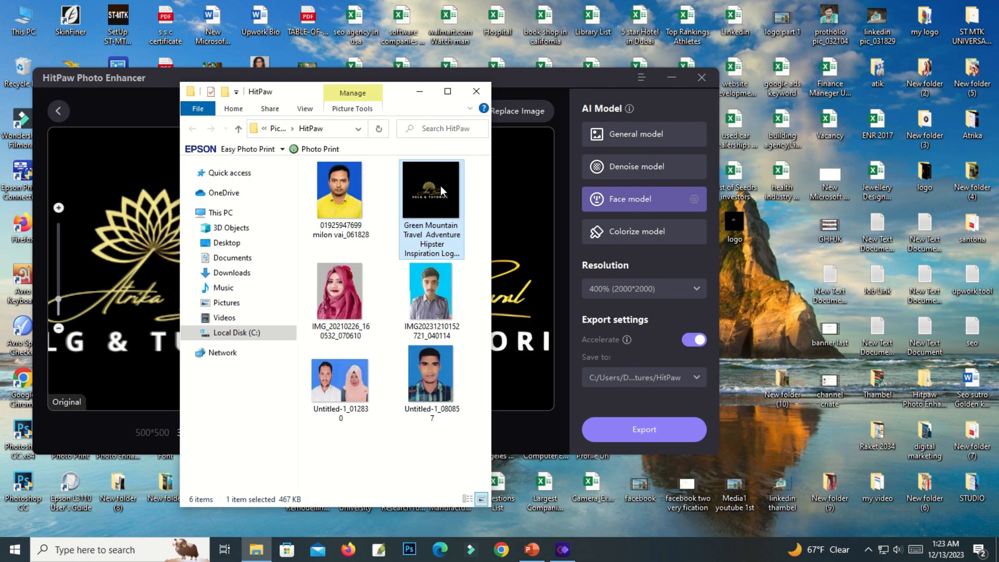
pyautogui.moveTo(440, 186); pyautogui.dragTo(776, 314)
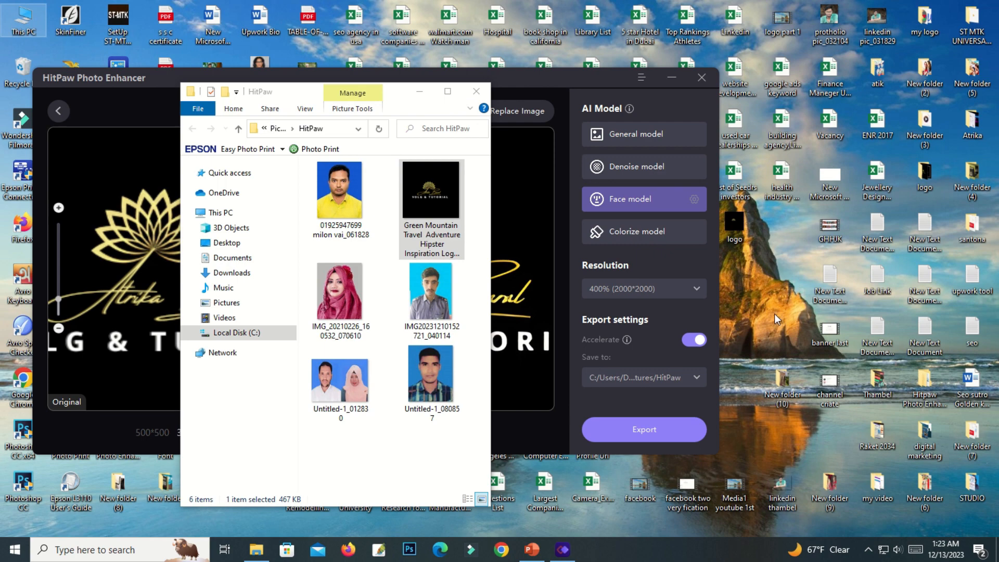
pyautogui.click(476, 91)
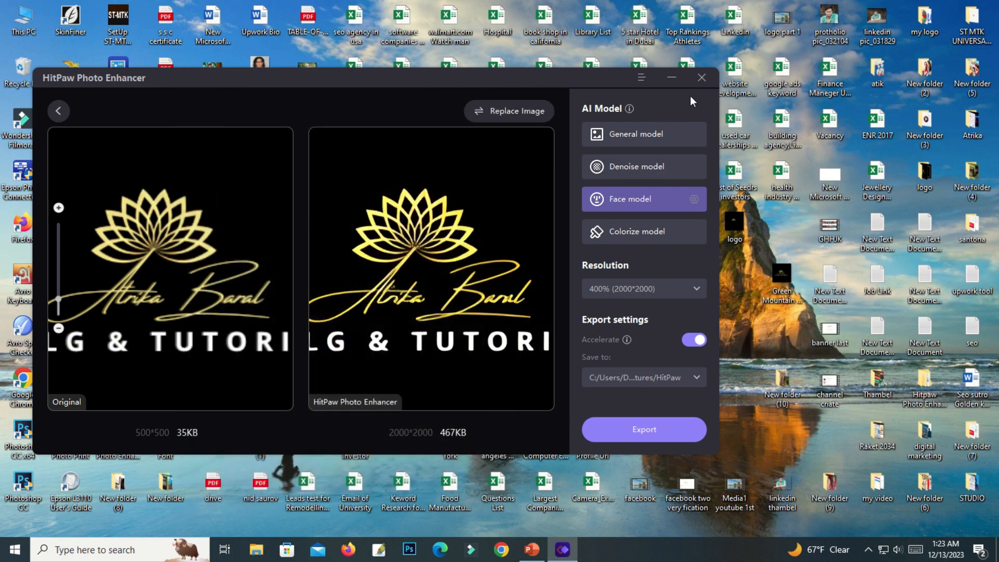
pyautogui.click(702, 78)
pyautogui.click(446, 304)
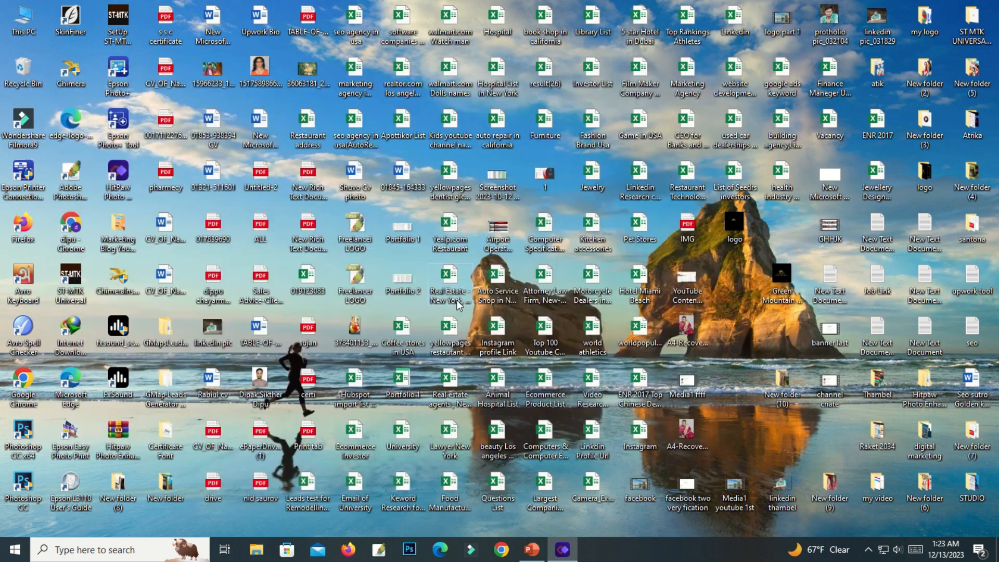
# Step: Switch to Photoshop, open the enhanced Green Mountain Travel Adventure Hipster Inspiration Logo Design image from the desktop, and dock its document window
pyautogui.click(411, 549)
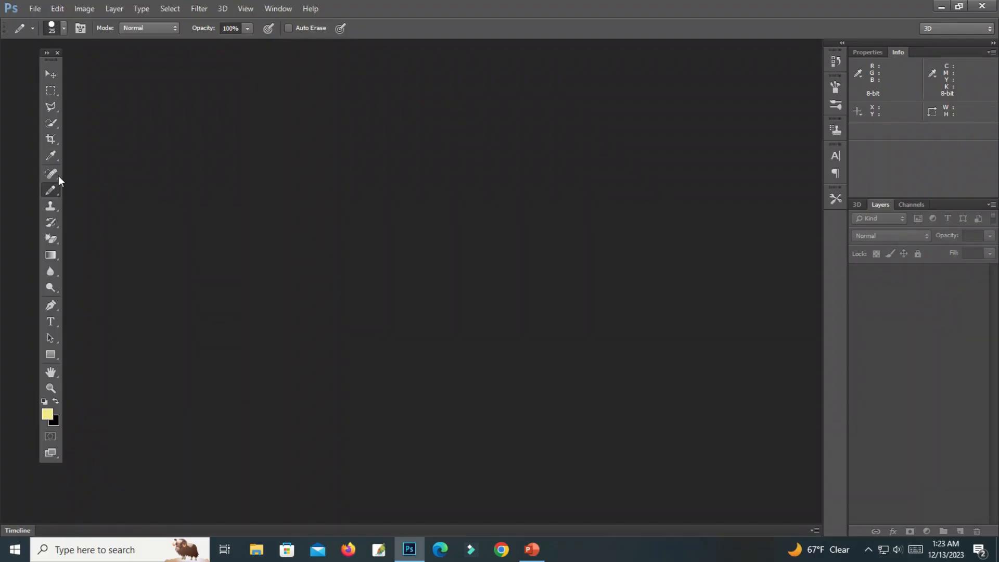
pyautogui.click(36, 9)
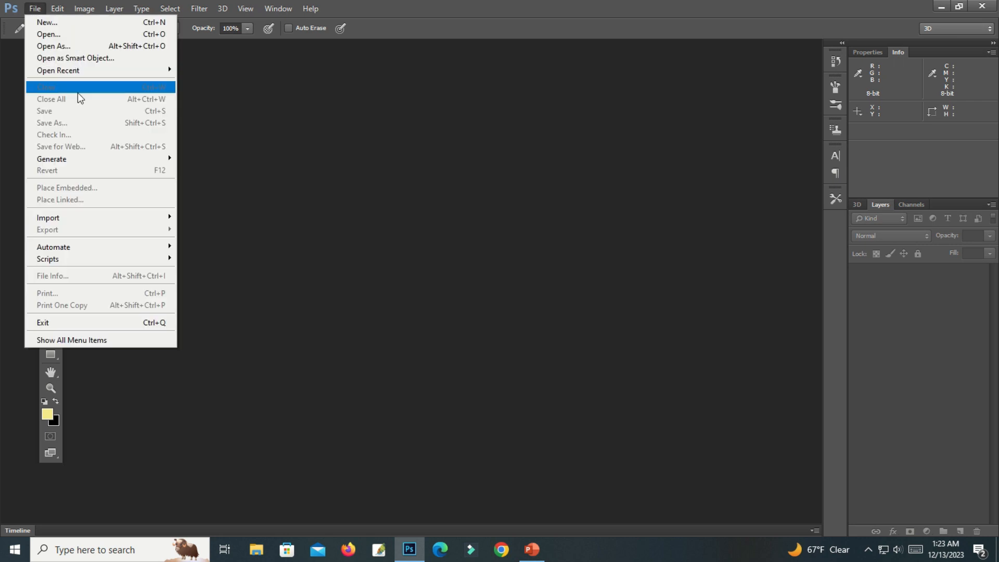
pyautogui.click(71, 34)
pyautogui.click(174, 180)
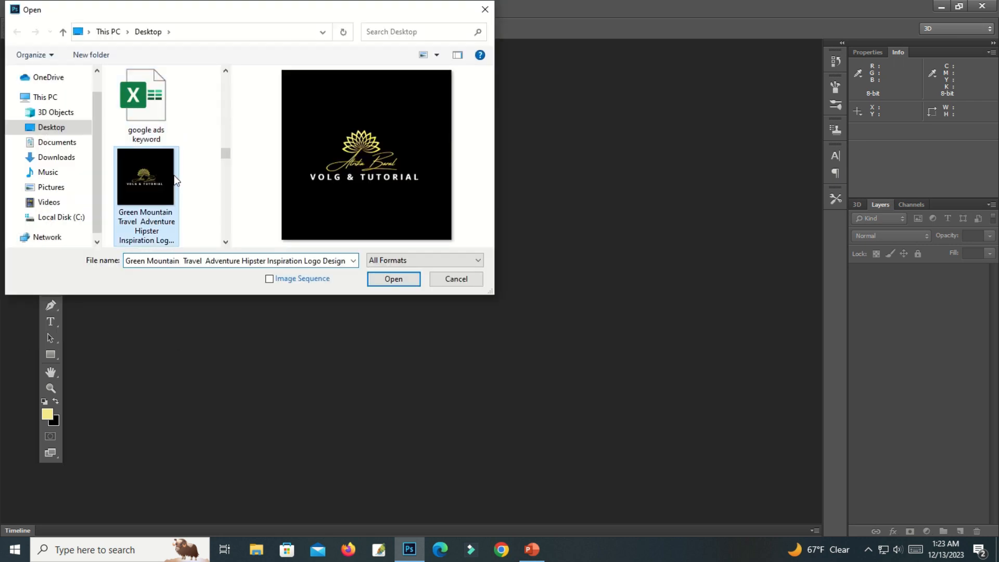
pyautogui.click(412, 284)
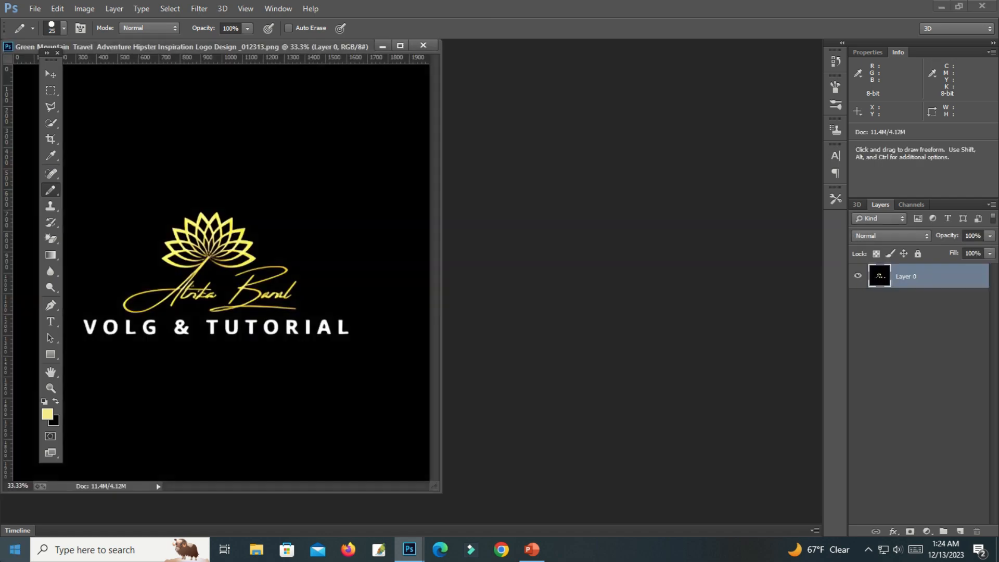
pyautogui.moveTo(259, 55); pyautogui.dragTo(383, 52)
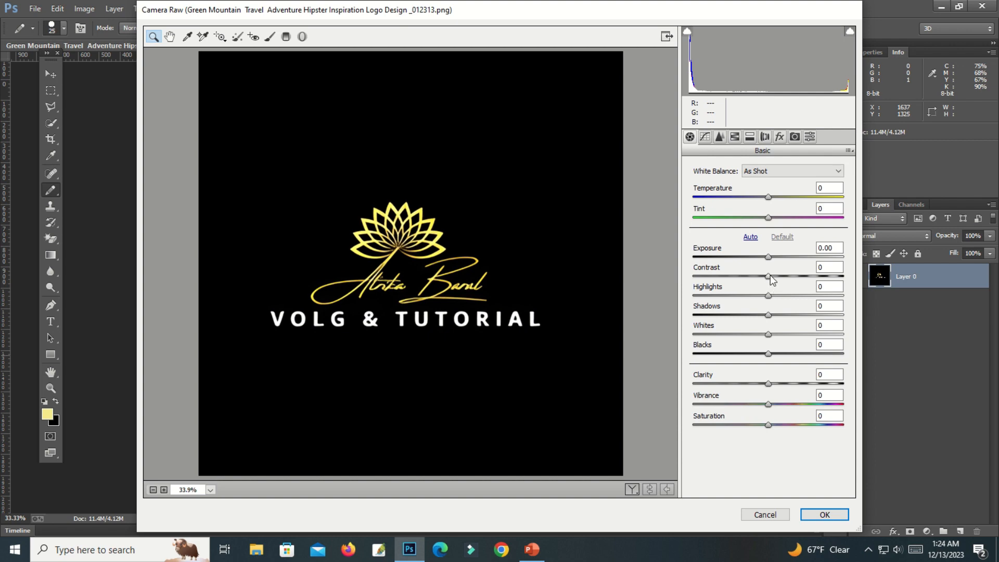
# Step: In the Camera Raw filter, set the logo's Contrast to +3 and Clarity to +4
pyautogui.moveTo(771, 277); pyautogui.dragTo(795, 274)
pyautogui.click(735, 138)
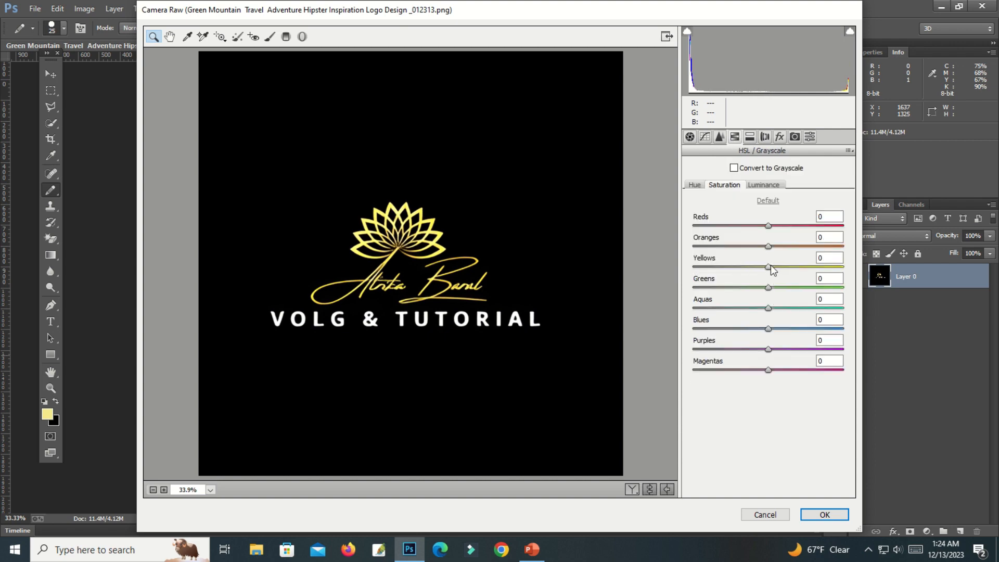
pyautogui.click(690, 138)
pyautogui.moveTo(816, 389)
pyautogui.mouseDown()
pyautogui.moveTo(788, 394)
pyautogui.moveTo(802, 396)
pyautogui.mouseUp()
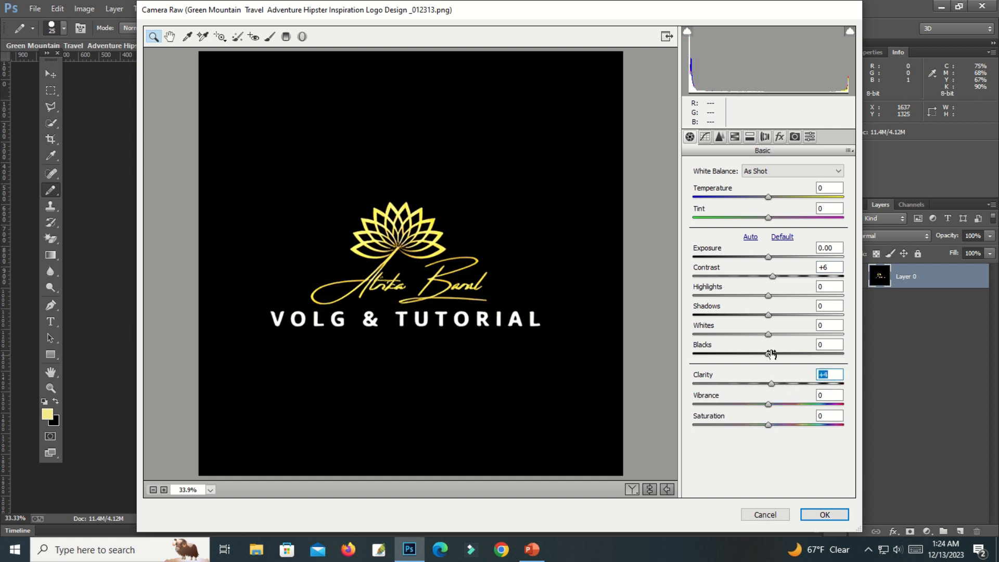
pyautogui.moveTo(794, 282); pyautogui.dragTo(776, 288)
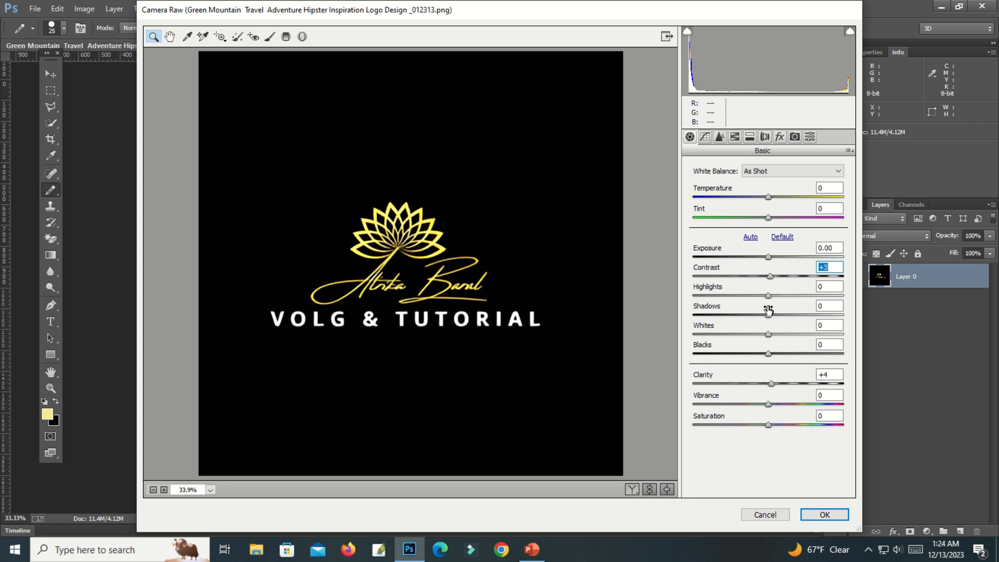
# Step: Lower the luminance of the yellows in Camera Raw's HSL adjustments and return to the basic adjustments
pyautogui.click(735, 137)
pyautogui.click(764, 185)
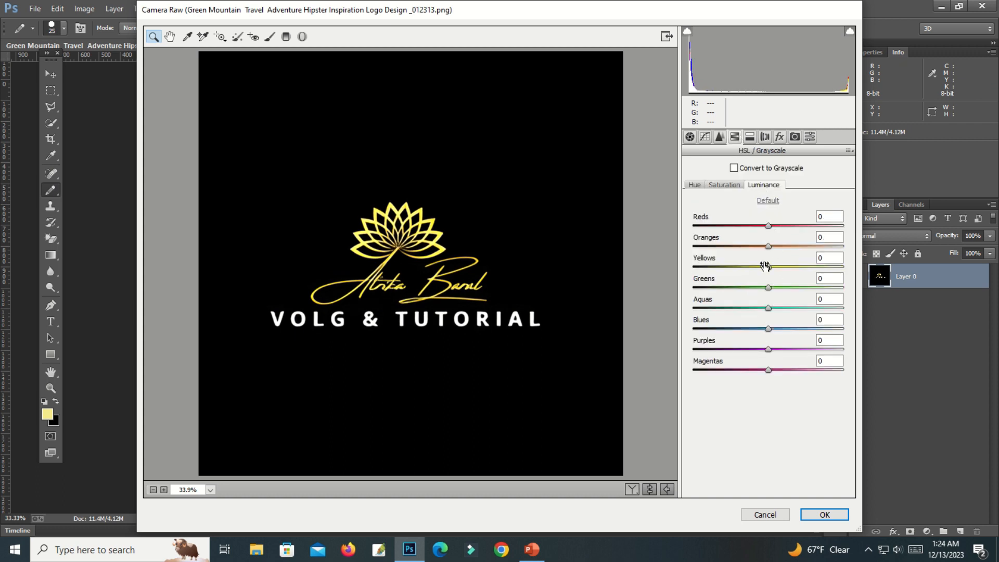
pyautogui.moveTo(768, 266); pyautogui.dragTo(732, 267)
pyautogui.click(690, 138)
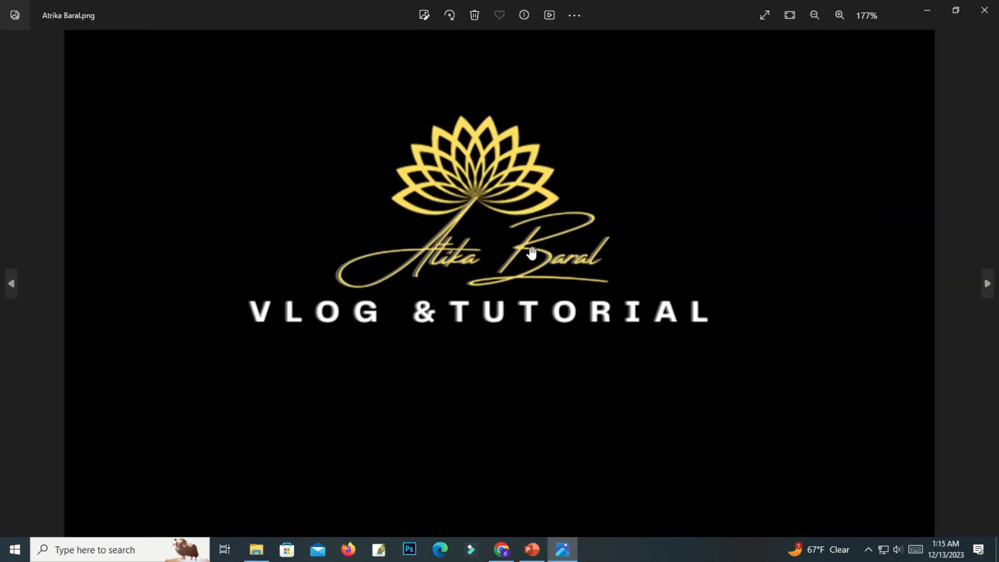
# Step: Inspect the lotus logo PNG with the "VLOG &TUTORIAL" tagline up close in the image viewer
pyautogui.scroll(2, 544, 301)
pyautogui.moveTo(544, 300); pyautogui.dragTo(580, 223)
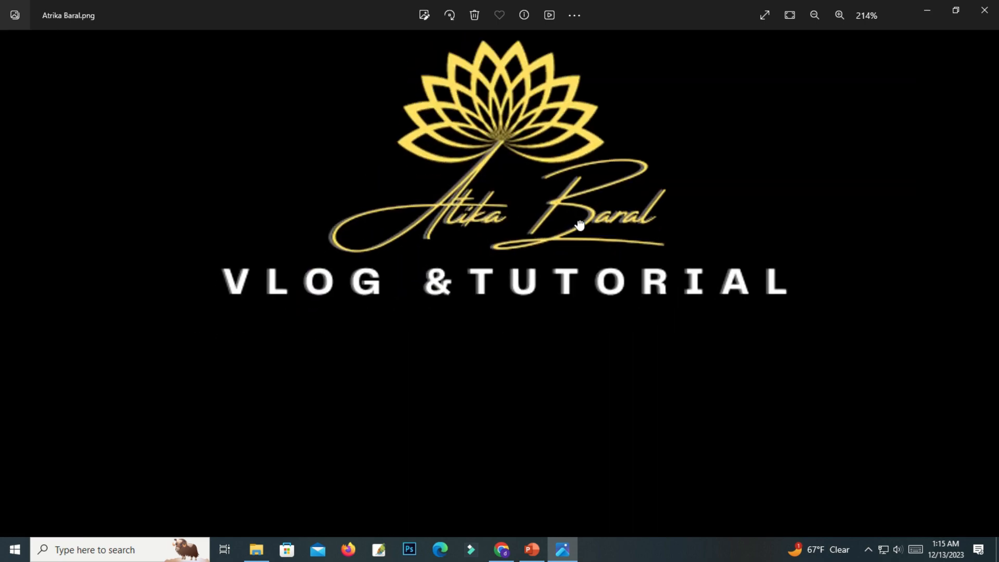
pyautogui.scroll(-1, 581, 225)
pyautogui.scroll(-1, 580, 225)
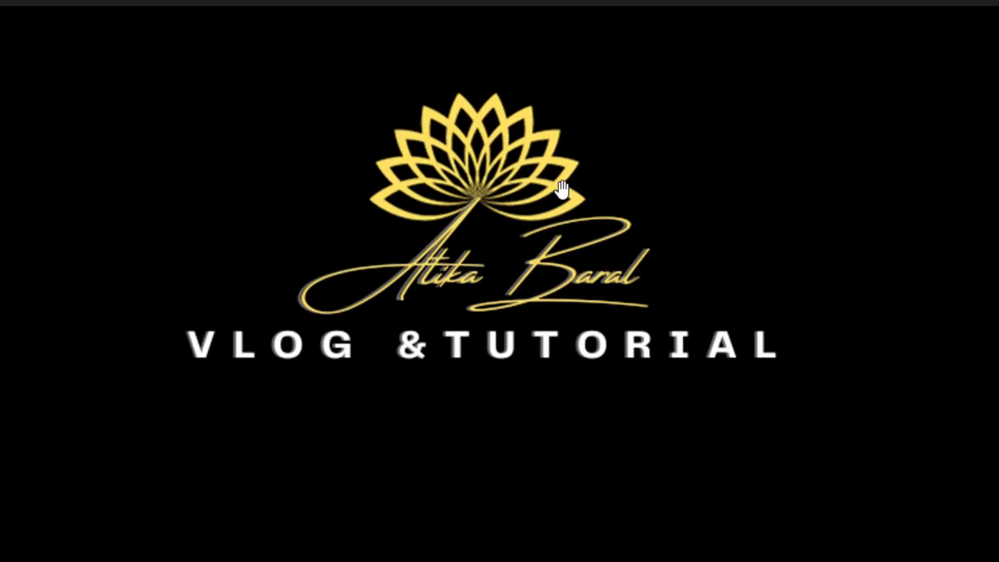